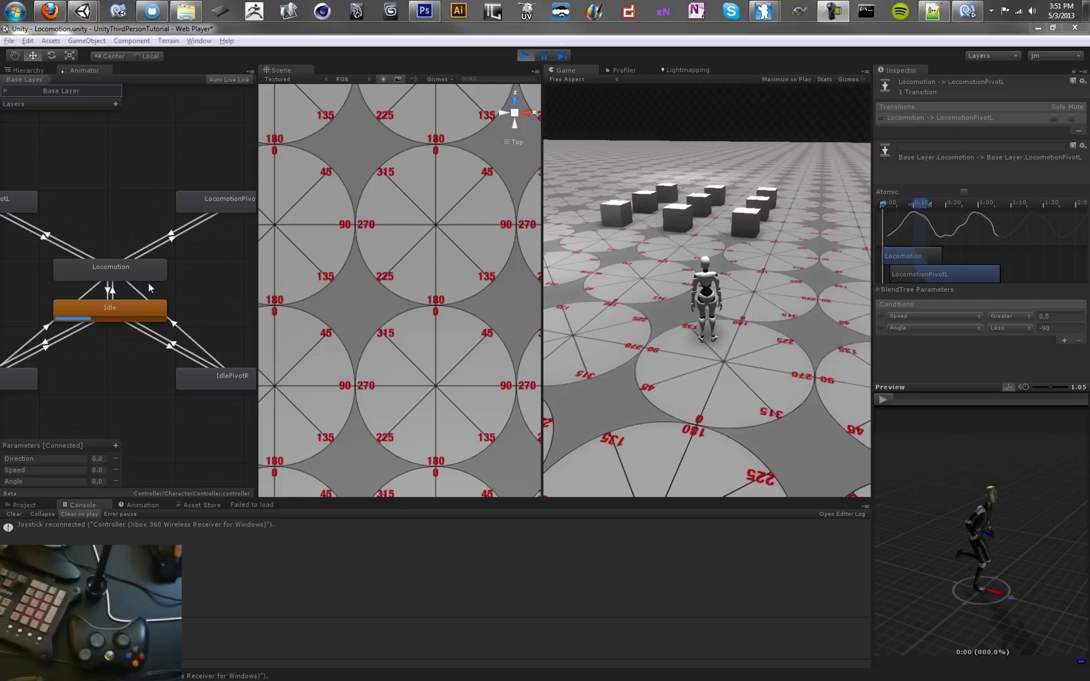
# - Nudge the Animator graph and select the Locomotion state
pyautogui.moveTo(186, 277); pyautogui.dragTo(196, 268, button='middle')
pyautogui.click(151, 254)
# - Enter the Locomotion blend tree, widen the Animator over Scene and Game views, and stop play mode
pyautogui.doubleClick(151, 253)
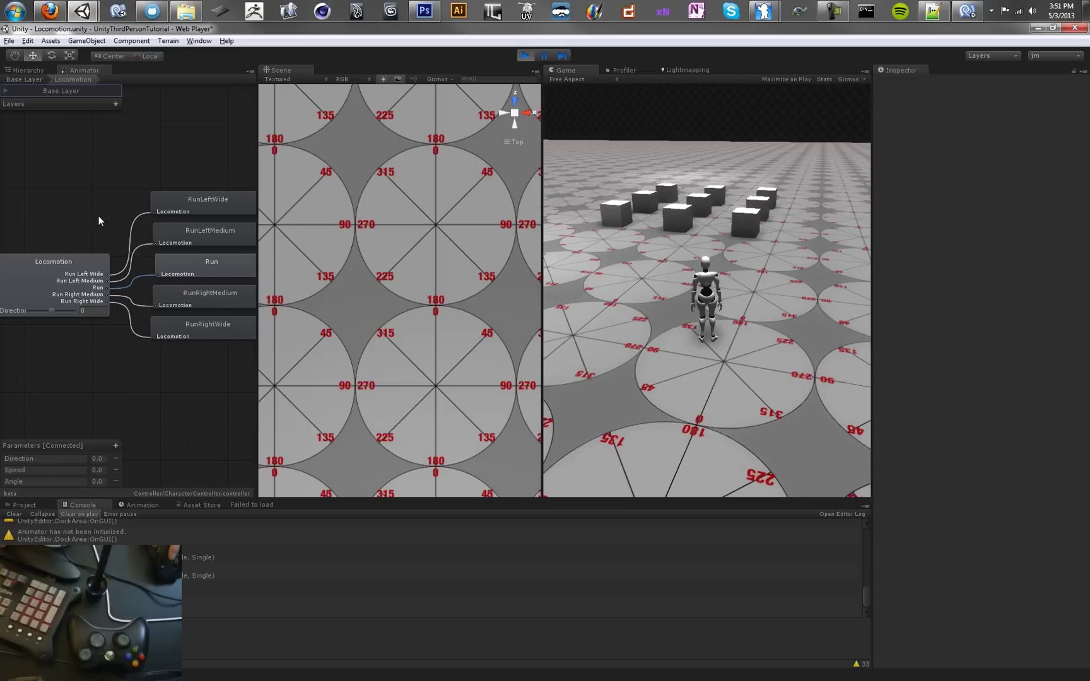
pyautogui.moveTo(99, 216)
pyautogui.mouseDown(button='middle')
pyautogui.moveTo(115, 204)
pyautogui.moveTo(118, 214)
pyautogui.moveTo(96, 176)
pyautogui.moveTo(97, 210)
pyautogui.mouseUp(button='middle')
pyautogui.moveTo(255, 211); pyautogui.dragTo(395, 222)
pyautogui.moveTo(542, 208); pyautogui.dragTo(714, 203)
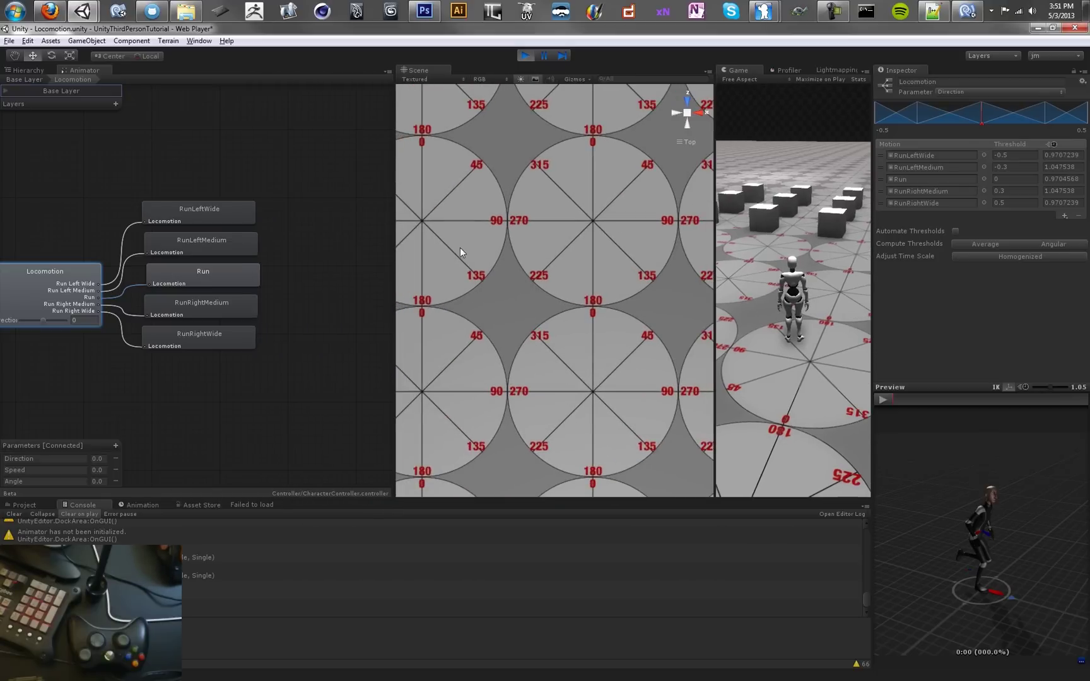
pyautogui.moveTo(395, 239); pyautogui.dragTo(442, 253)
pyautogui.click(525, 56)
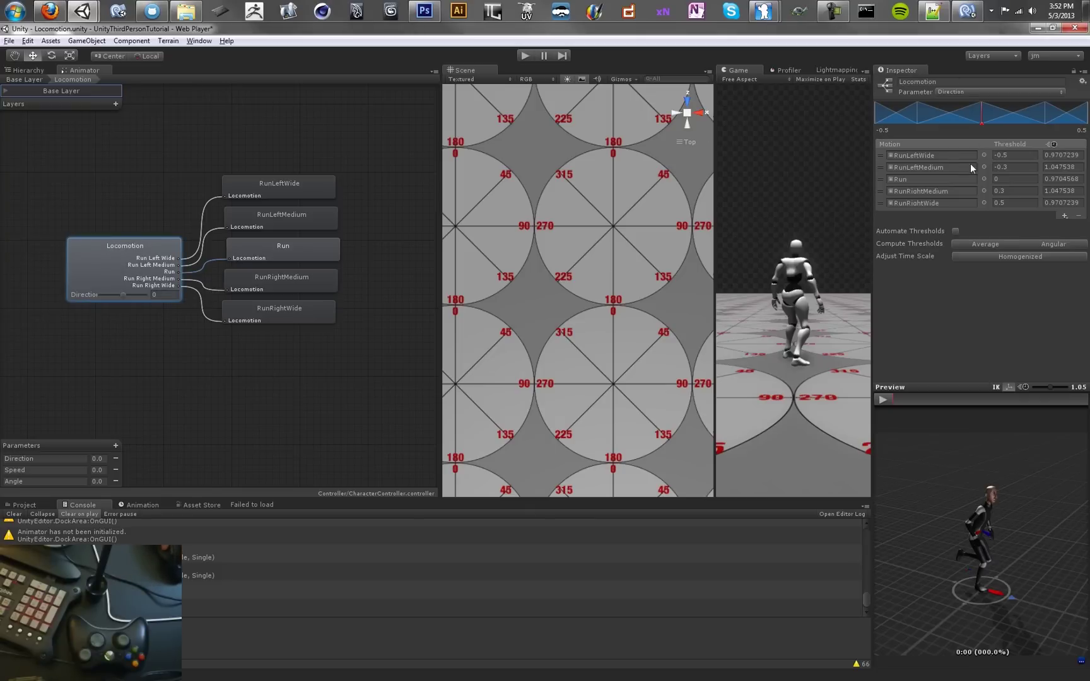
# - Remove all five Run motions, RunLeftWide through RunRightWide, from the Locomotion motion list
pyautogui.click(884, 156)
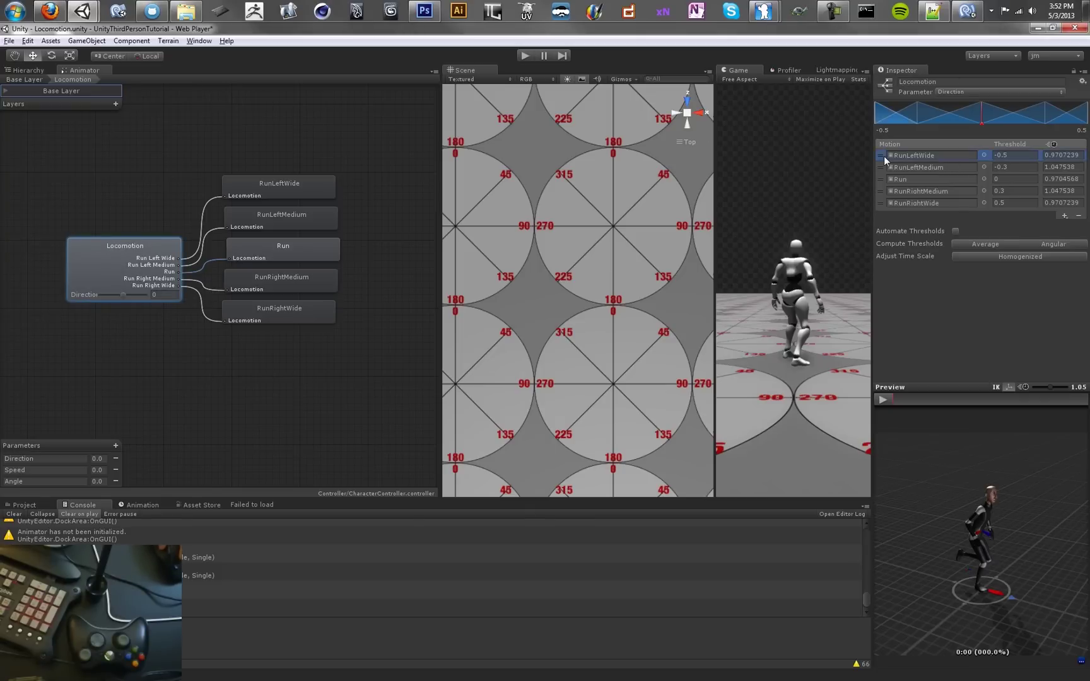
pyautogui.click(1077, 217)
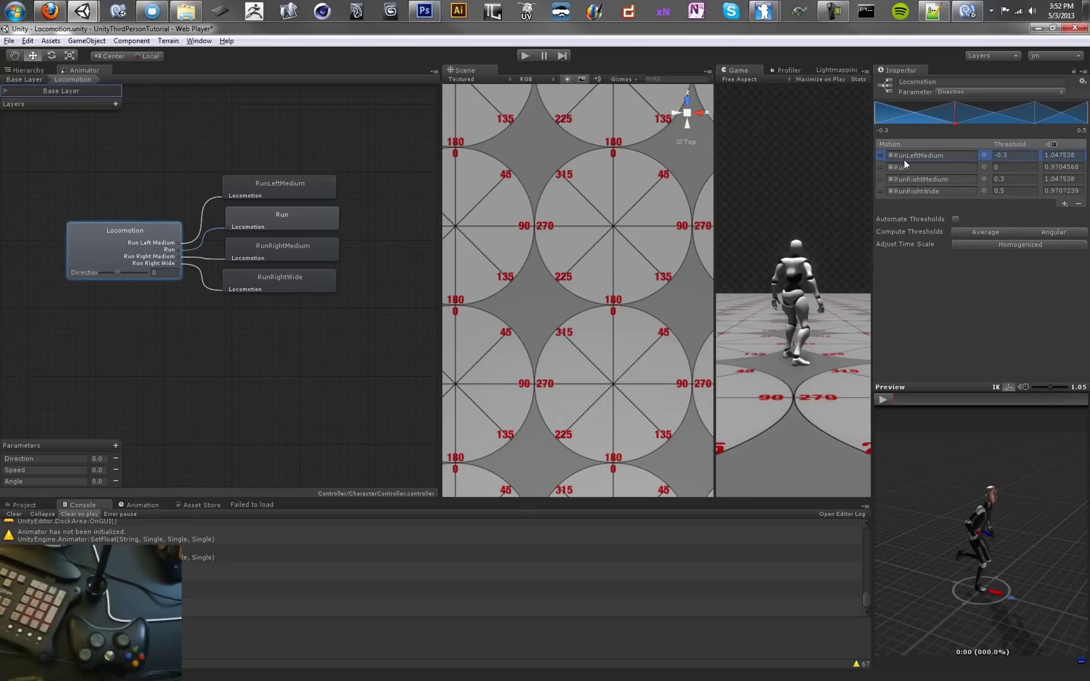
pyautogui.click(1079, 205)
pyautogui.click(1079, 192)
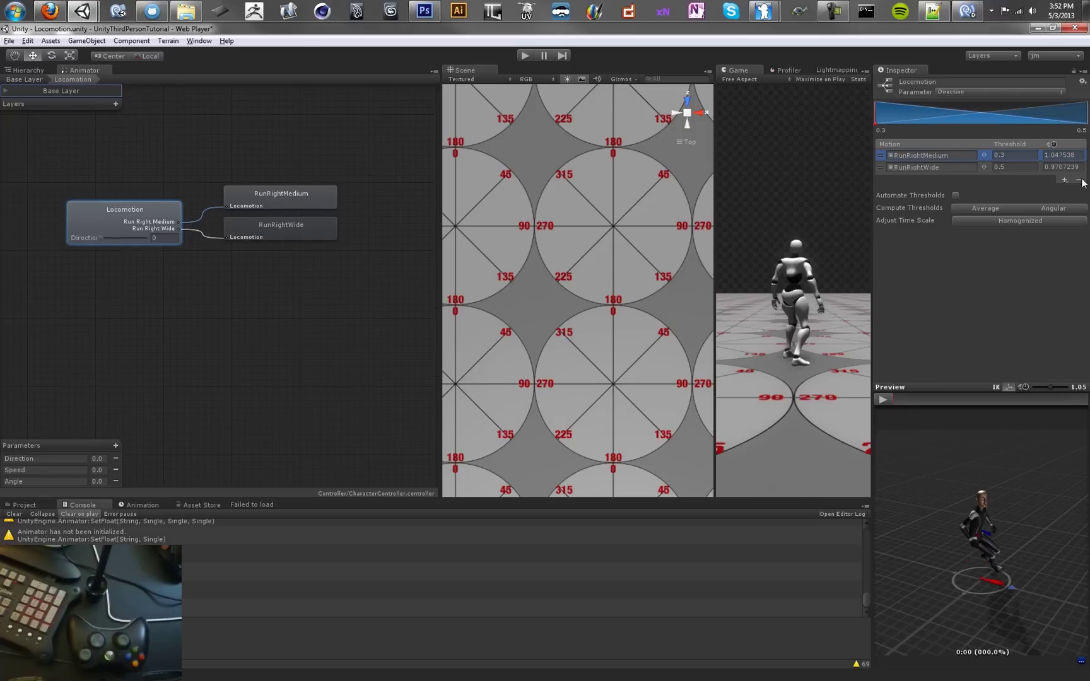
pyautogui.click(1080, 181)
pyautogui.click(1078, 131)
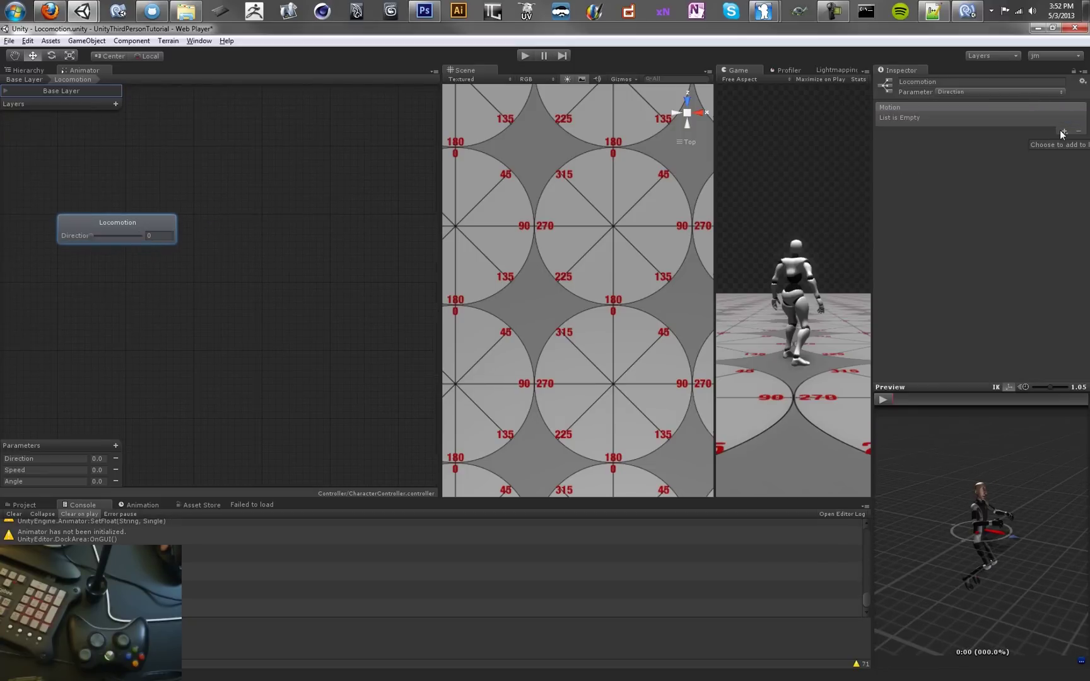
# - Add four new child blend trees to Locomotion and select the first one
pyautogui.click(1062, 133)
pyautogui.click(1035, 154)
pyautogui.click(1064, 149)
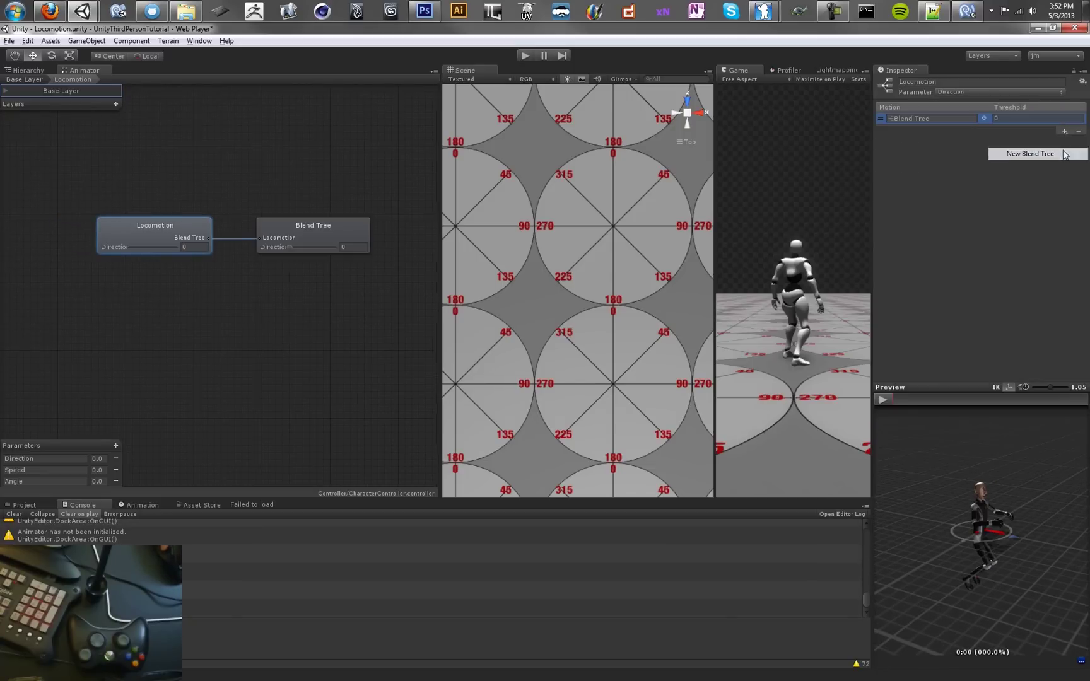
pyautogui.click(1059, 153)
pyautogui.click(1066, 181)
pyautogui.click(1066, 203)
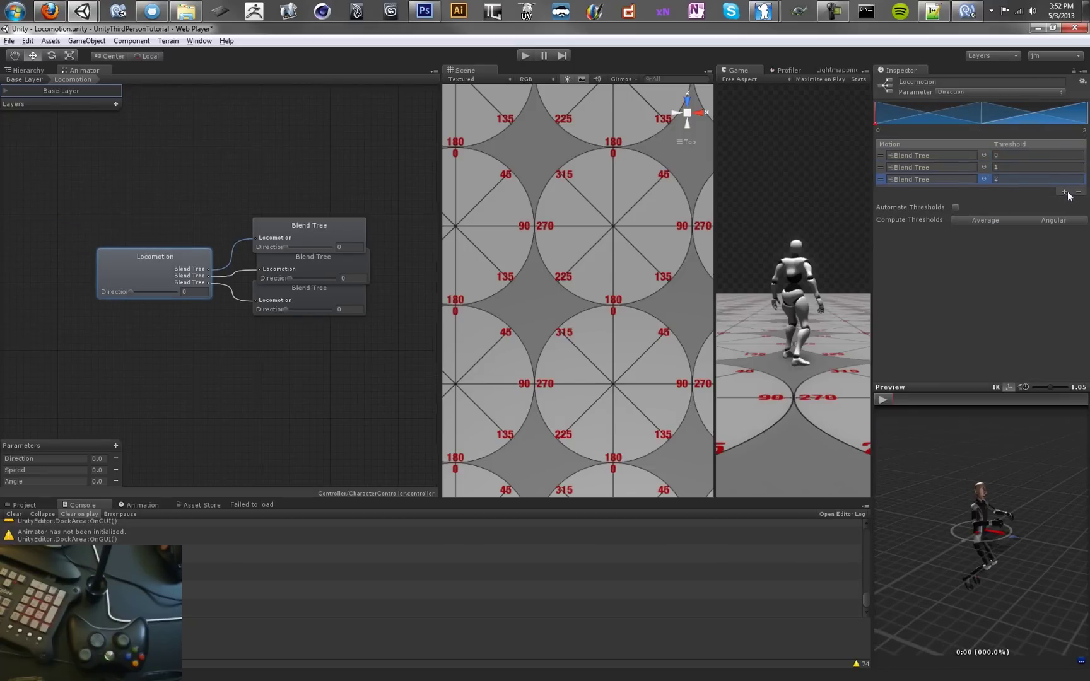
pyautogui.click(1066, 192)
pyautogui.click(1066, 215)
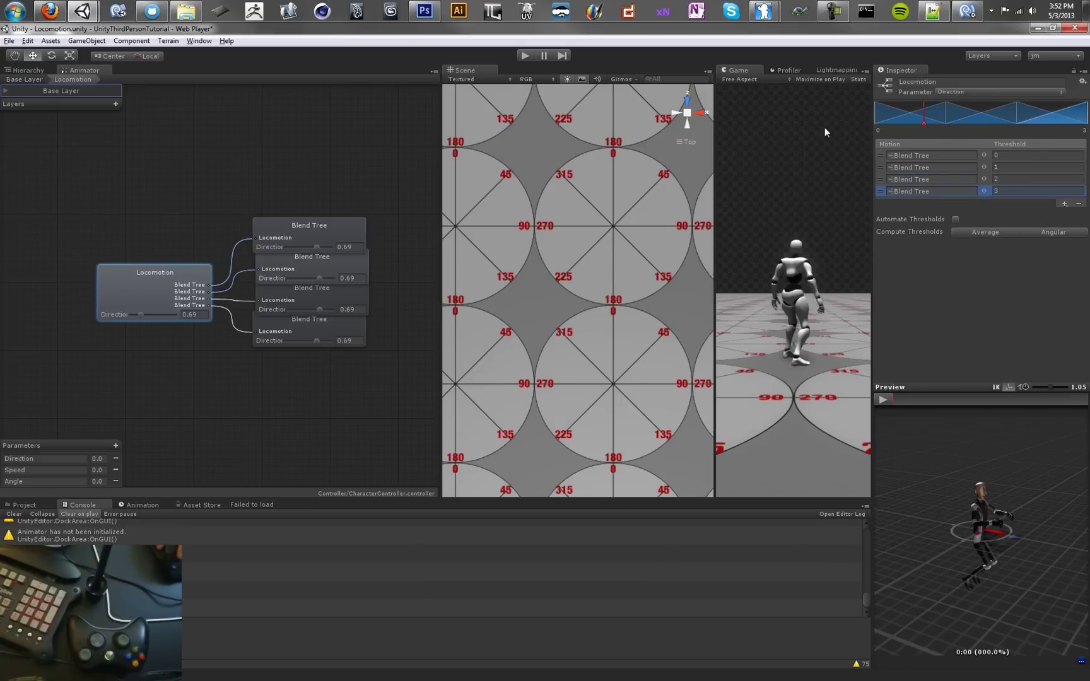
pyautogui.click(261, 244)
# - Rename the first two child blend trees Walk and Jog
pyautogui.click(954, 80)
pyautogui.write('Walk\\')
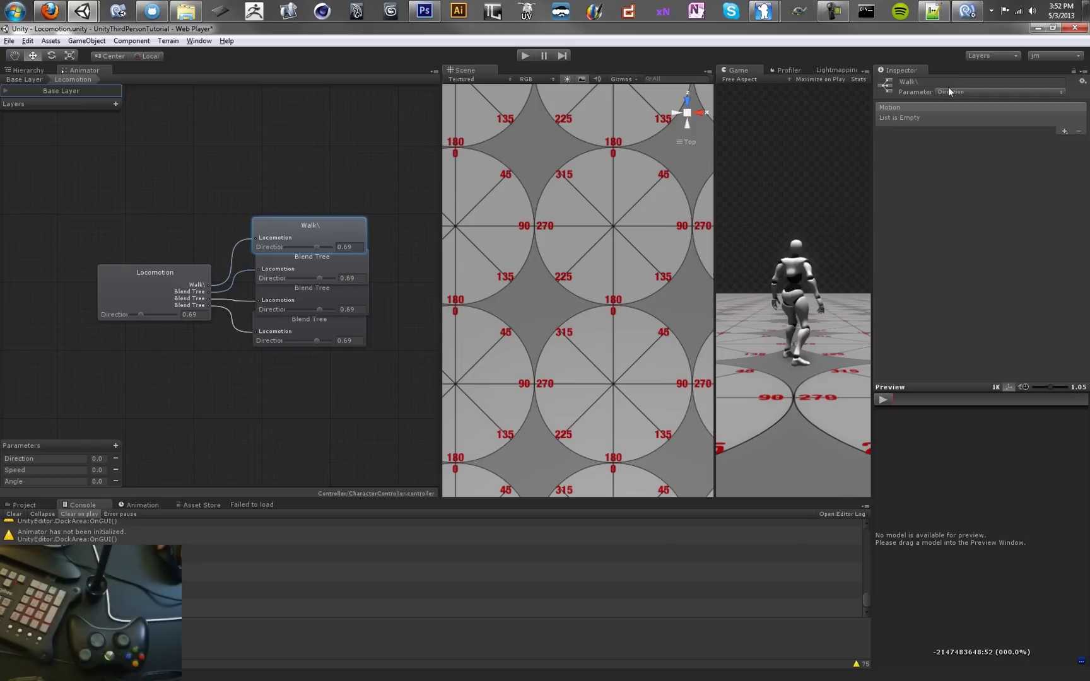
pyautogui.press('BackSpace')
pyautogui.click(343, 261)
pyautogui.click(992, 82)
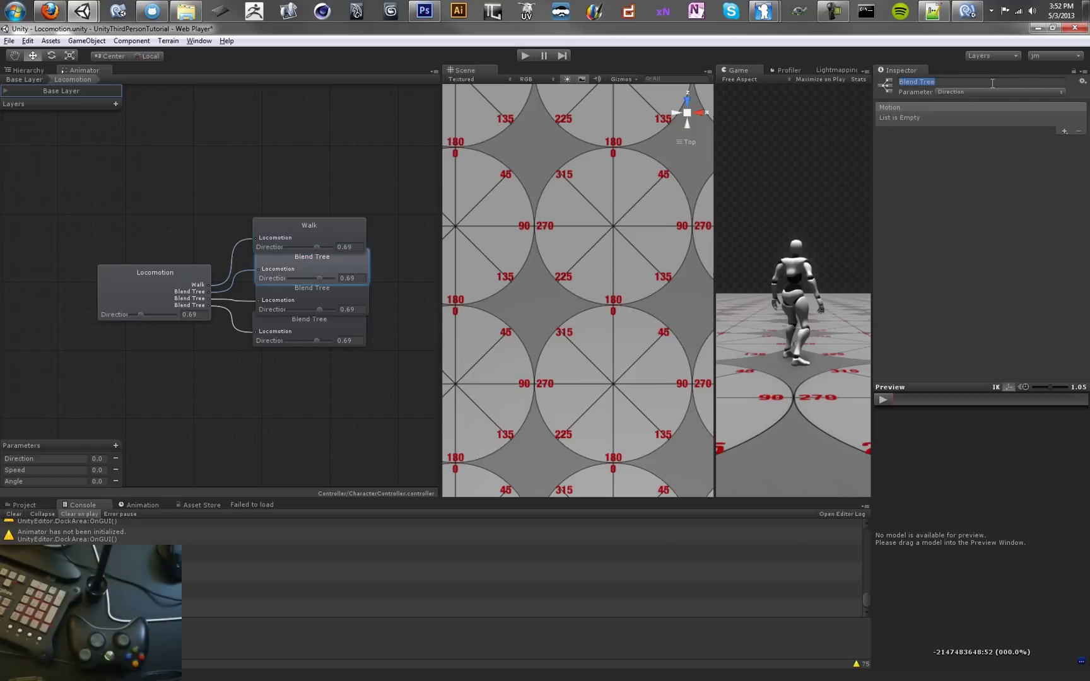
pyautogui.write('Jog')
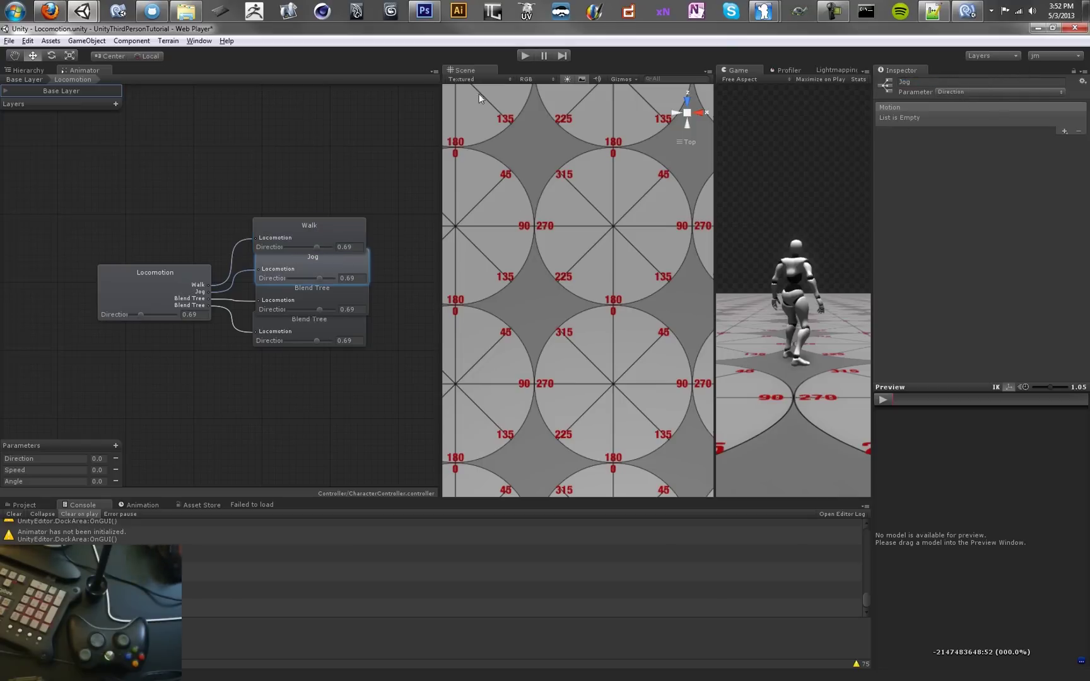
# - Rename the remaining two child blend trees Run and Sprint
pyautogui.click(301, 302)
pyautogui.click(959, 81)
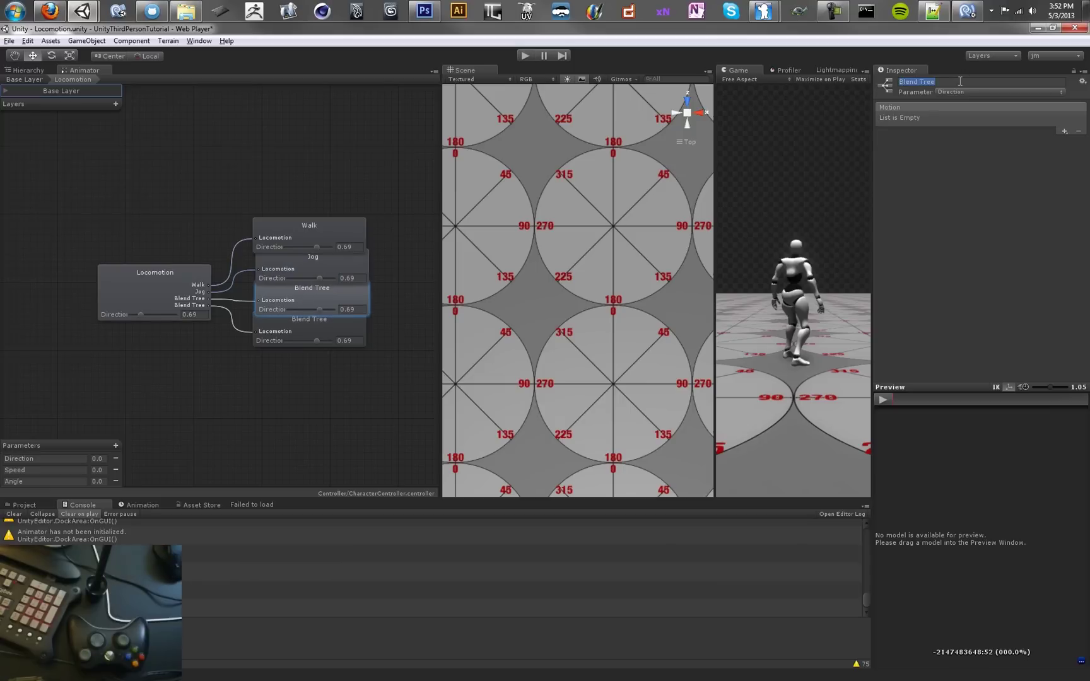
pyautogui.write('Run')
pyautogui.click(365, 336)
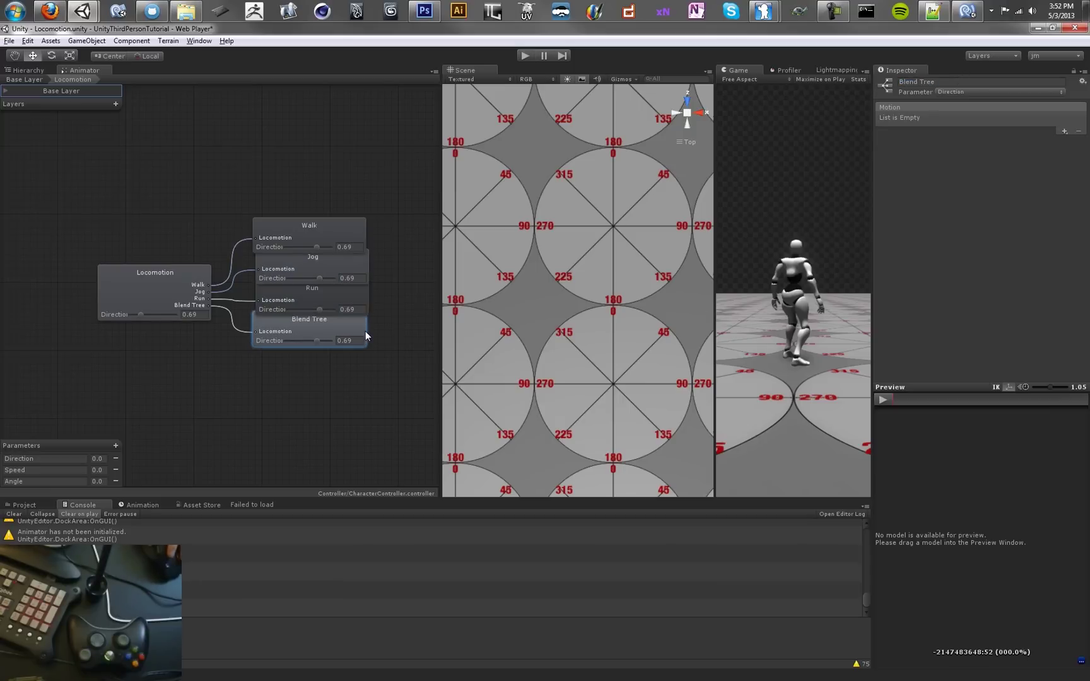
pyautogui.click(946, 82)
pyautogui.write('Sprint')
pyautogui.press('Return')
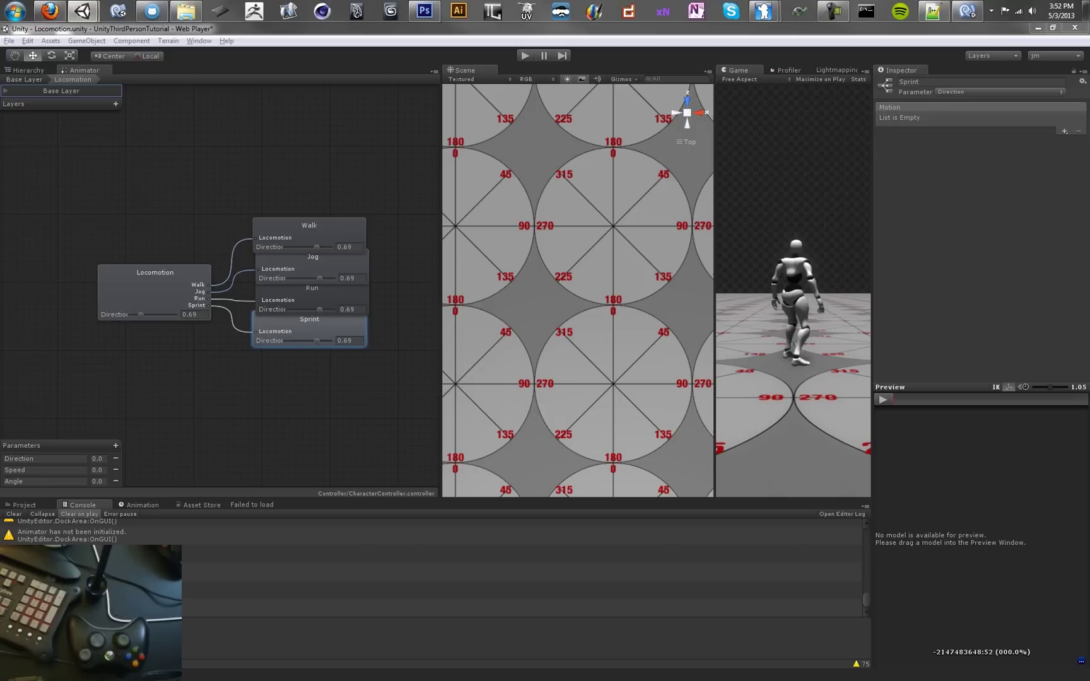
# - Switch the Locomotion blend tree's parameter from Direction to Speed
pyautogui.click(137, 274)
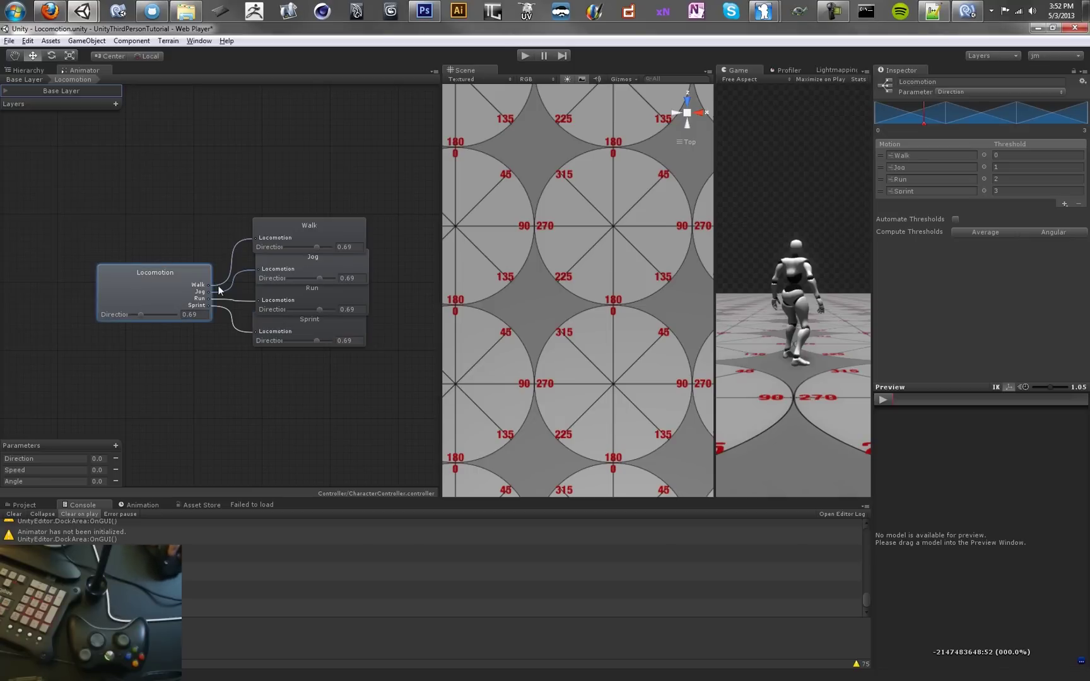
pyautogui.click(953, 93)
pyautogui.click(959, 114)
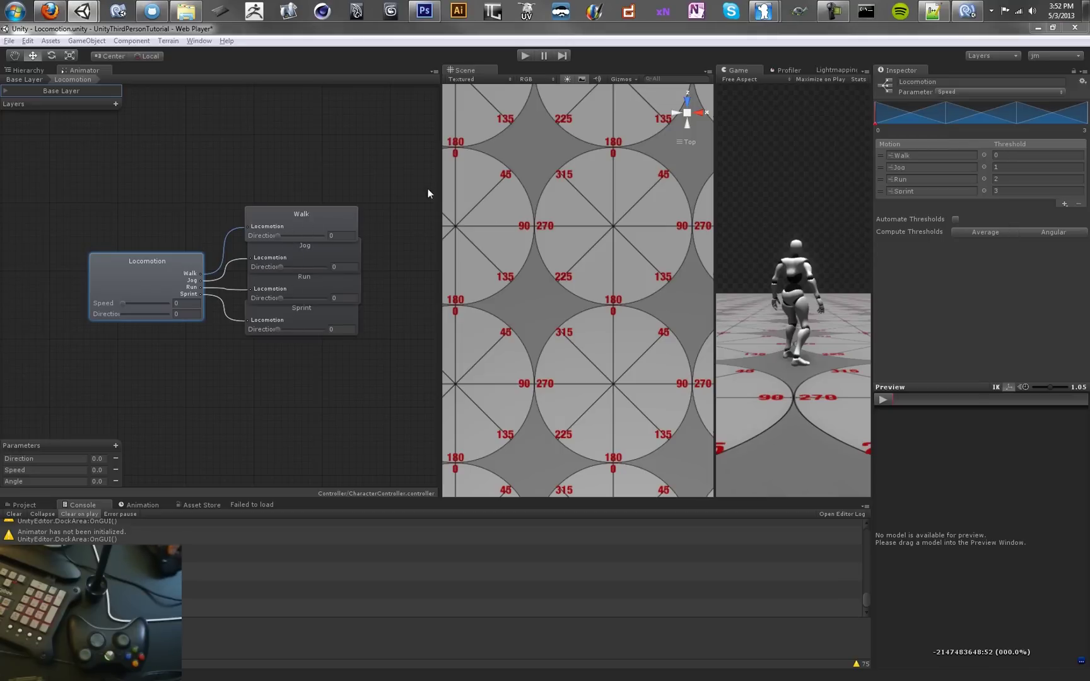
# - Set the Jog, Run and Sprint thresholds to 0.6, 0.8 and 2
pyautogui.click(996, 156)
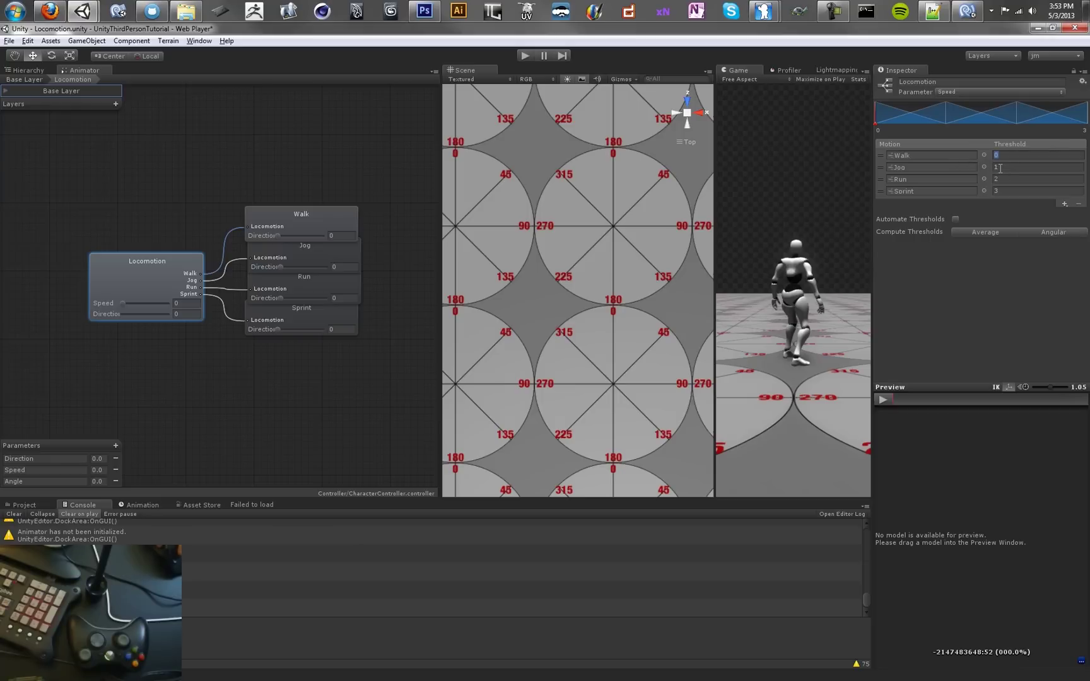
pyautogui.write('0.6')
pyautogui.press('Return')
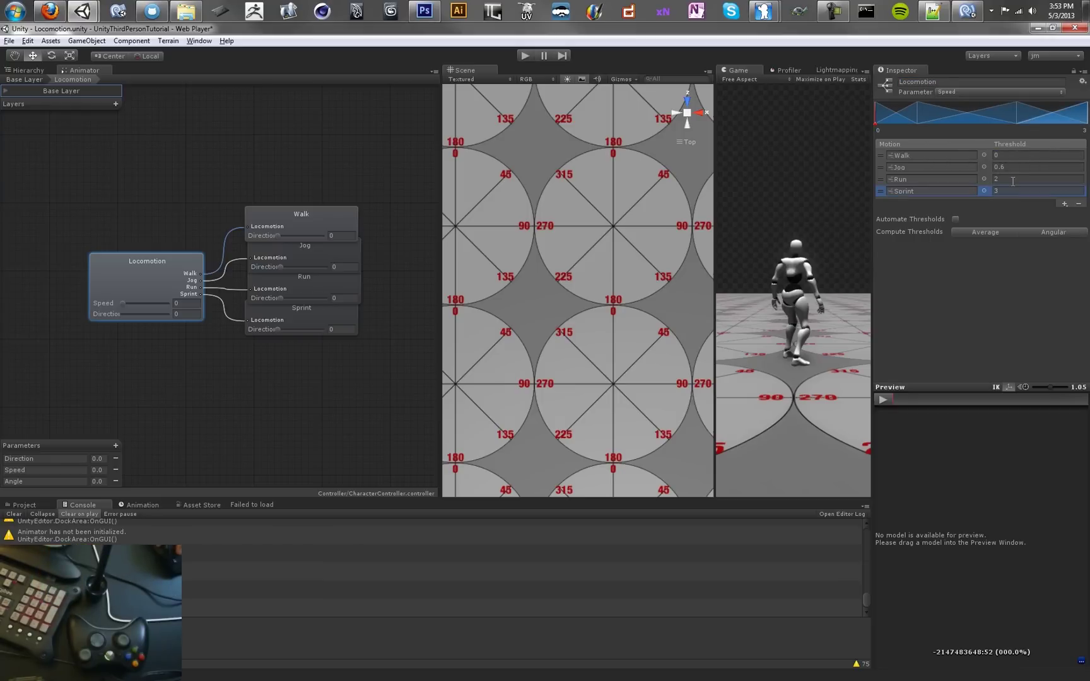
pyautogui.click(1012, 180)
pyautogui.write('0.8')
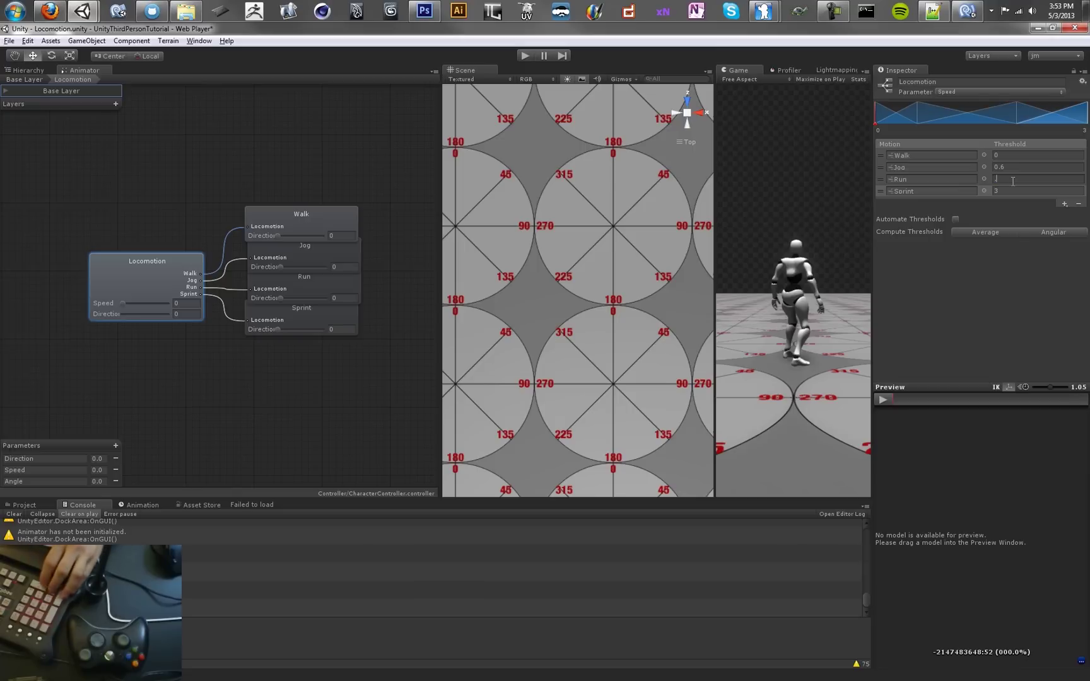
pyautogui.press('Return')
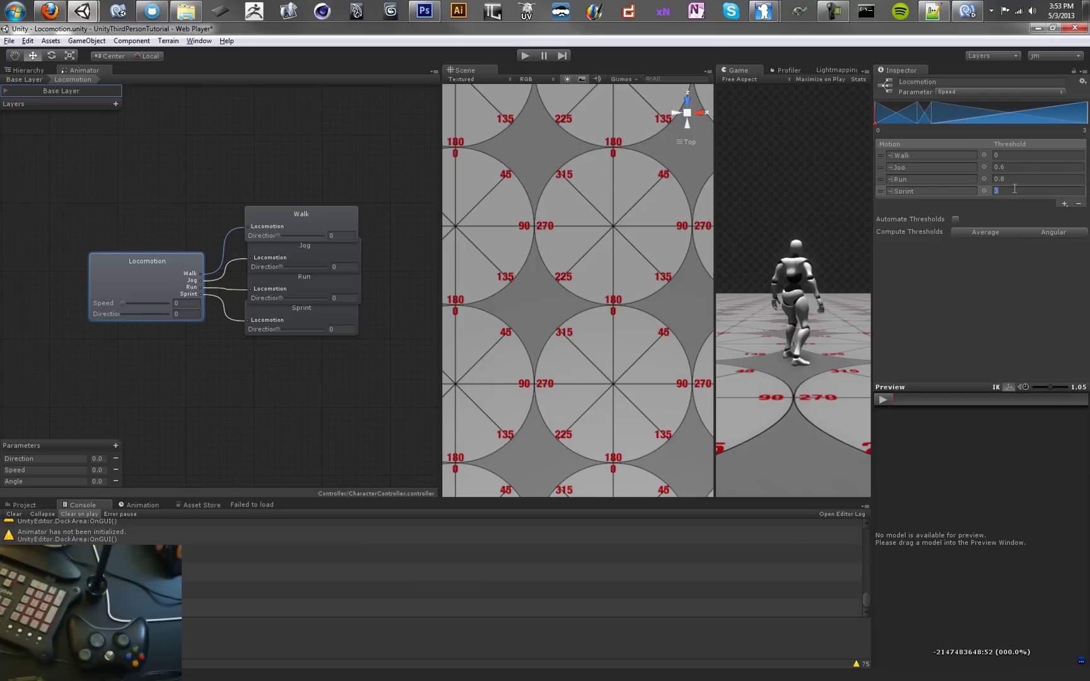
pyautogui.write('2')
pyautogui.press('Return')
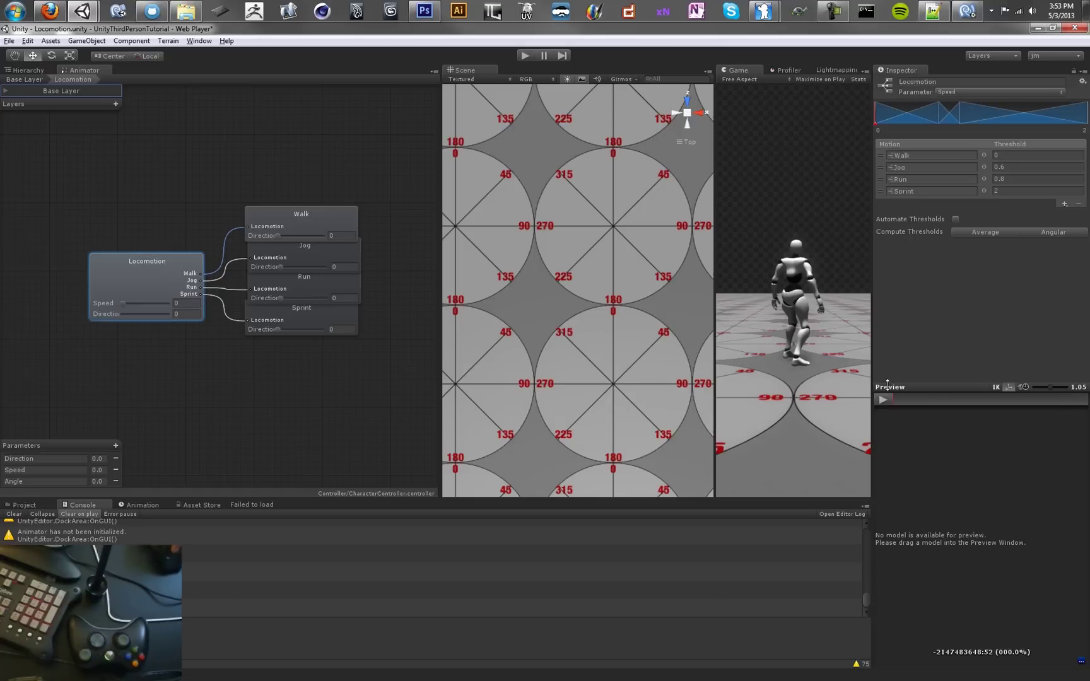
# - Select the Beta character and go to the Walk child blend tree in the Animator
pyautogui.click(25, 70)
pyautogui.click(25, 88)
pyautogui.click(74, 70)
pyautogui.click(171, 273)
pyautogui.click(276, 225)
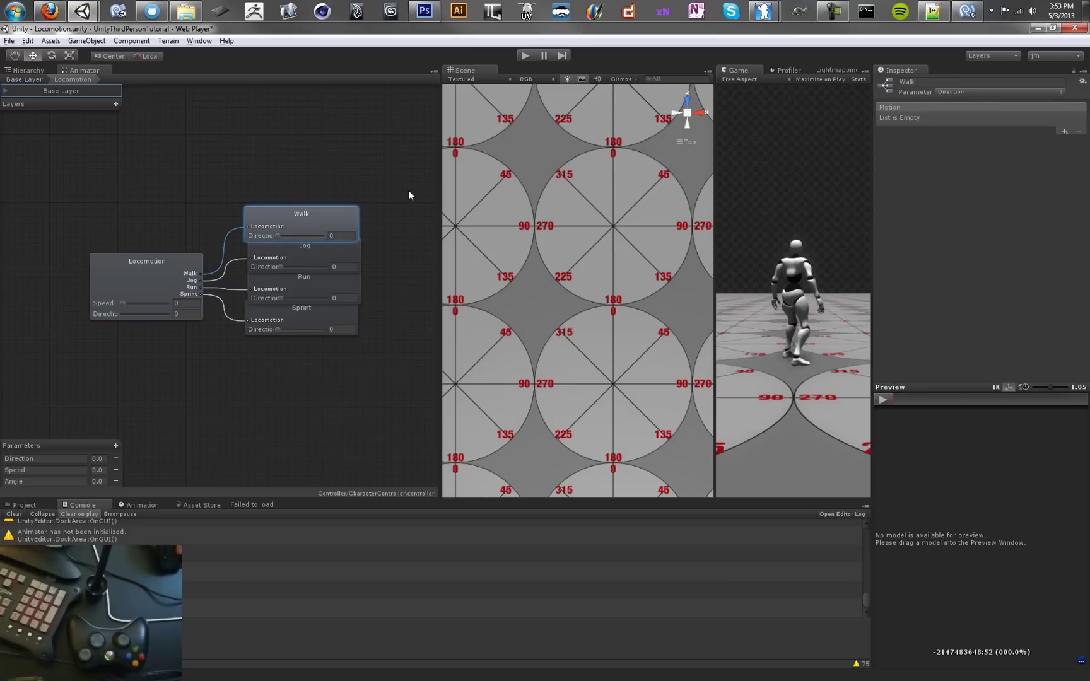
# - Add four empty motion slots to the Walk blend tree, leaving the motion picker unused
pyautogui.click(1064, 132)
pyautogui.click(1065, 141)
pyautogui.click(1064, 131)
pyautogui.click(1064, 141)
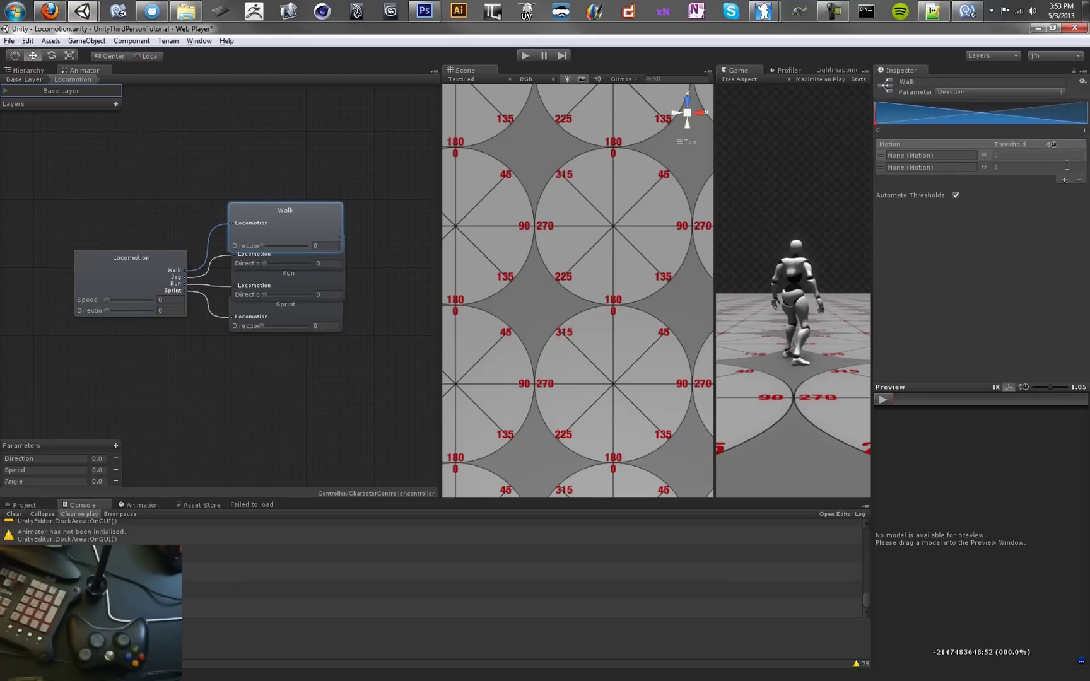
pyautogui.click(1064, 180)
pyautogui.click(1064, 190)
pyautogui.click(1064, 192)
pyautogui.click(1065, 202)
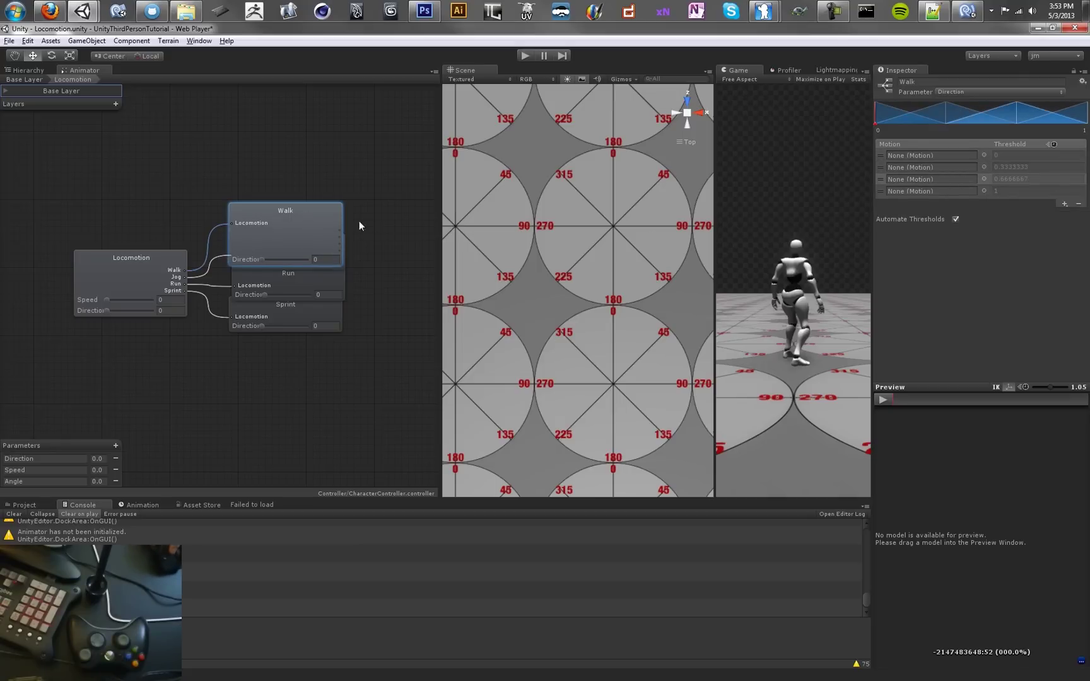
pyautogui.click(983, 155)
pyautogui.press('Escape')
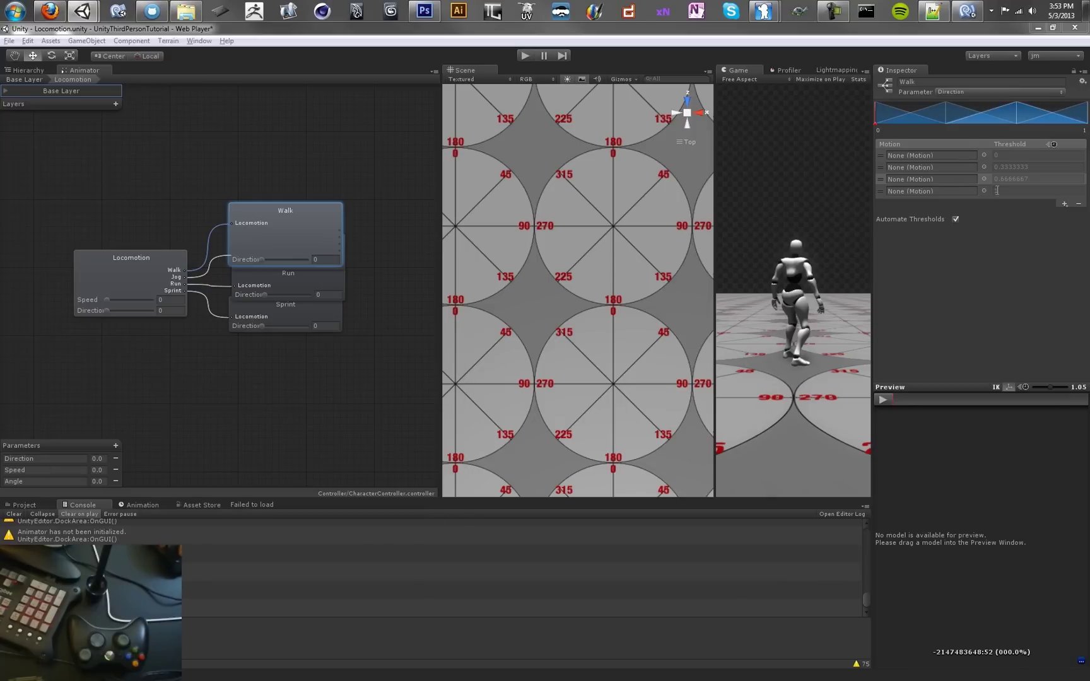
# - Open the Walking animations folder in the Project window and expand the walk clips
pyautogui.click(45, 506)
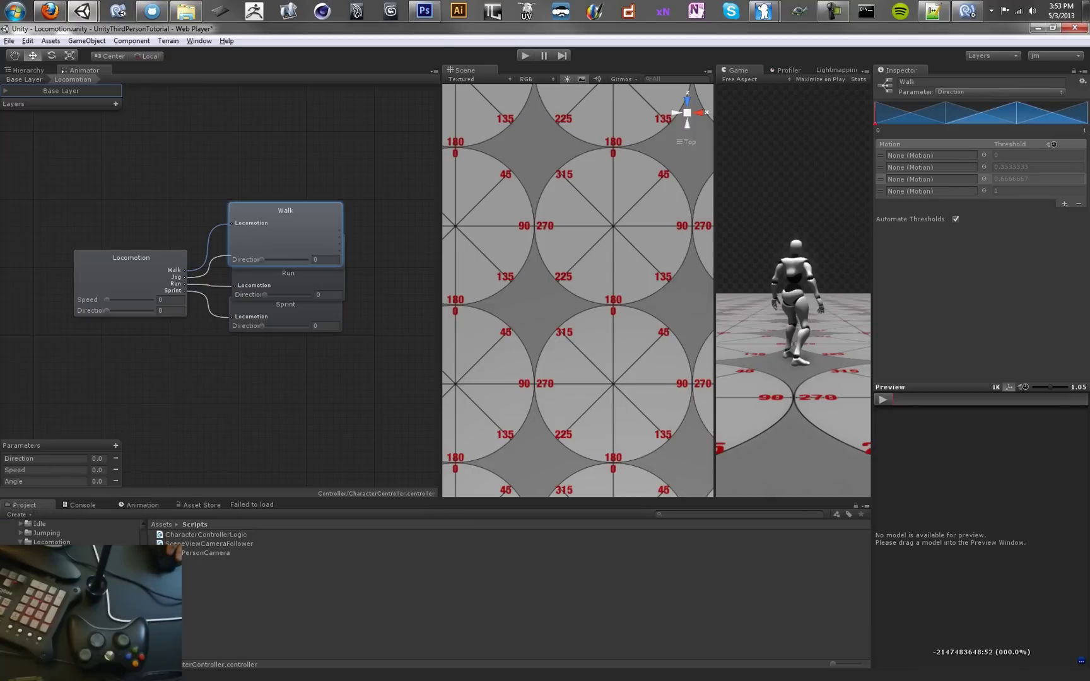
pyautogui.scroll(3, 69, 533)
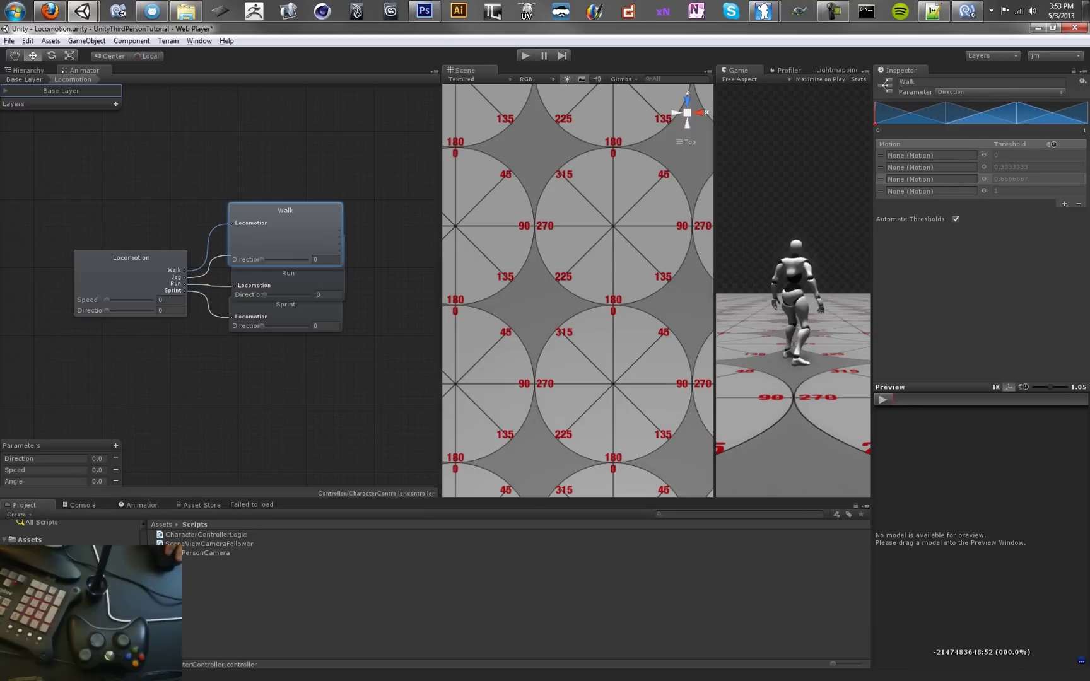
pyautogui.click(69, 577)
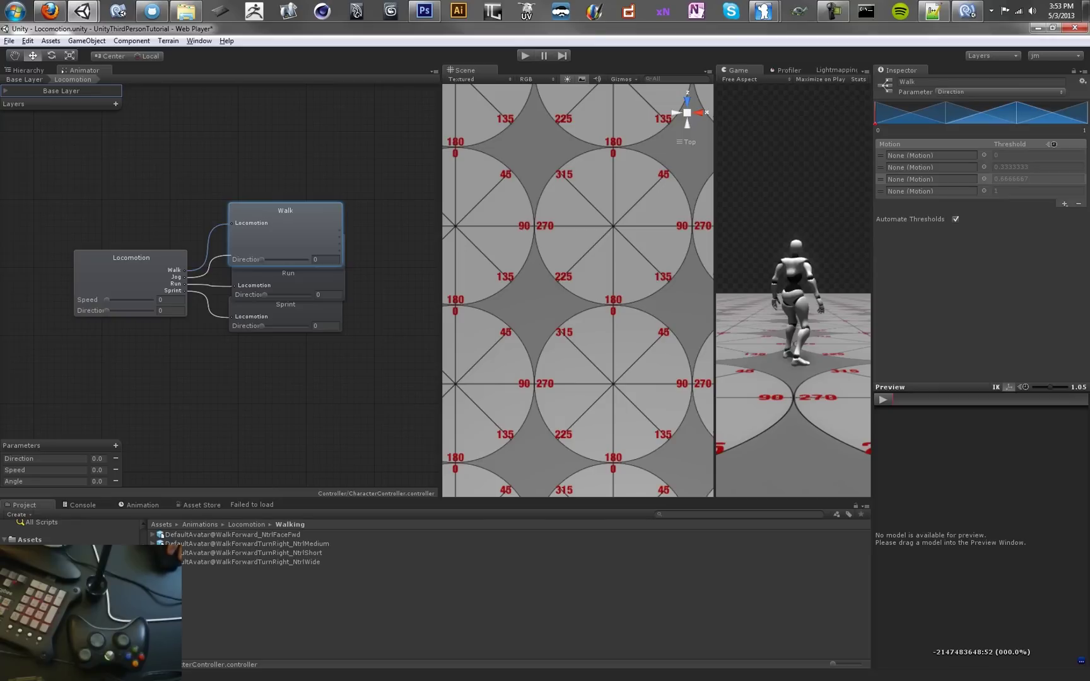
pyautogui.click(152, 561)
pyautogui.click(152, 552)
pyautogui.click(152, 543)
pyautogui.click(152, 534)
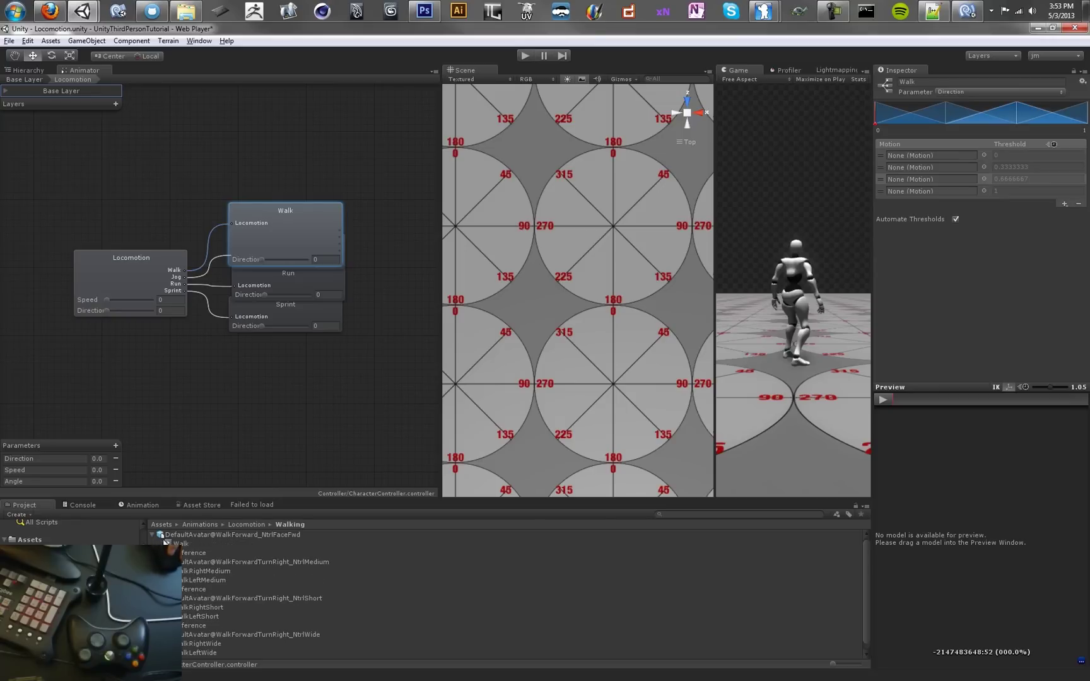
# - Fill the first four slots with WalkLeftWide, WalkLeftMedium, WalkLeftShort and the forward Walk clip
pyautogui.moveTo(169, 544); pyautogui.dragTo(932, 187)
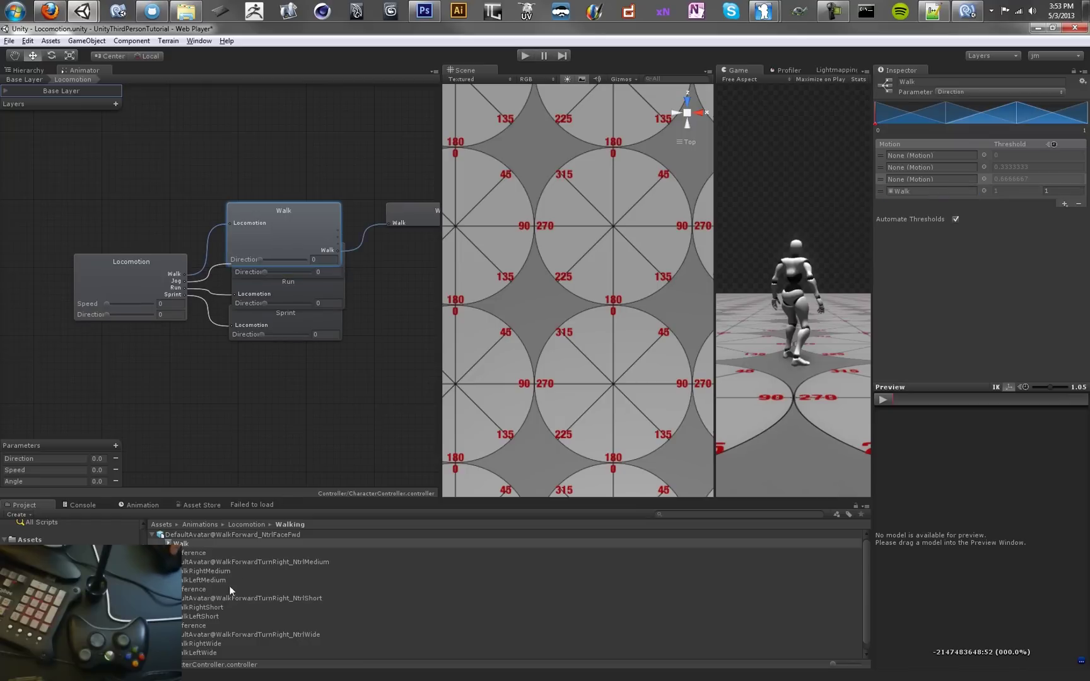
pyautogui.moveTo(188, 583); pyautogui.dragTo(927, 167)
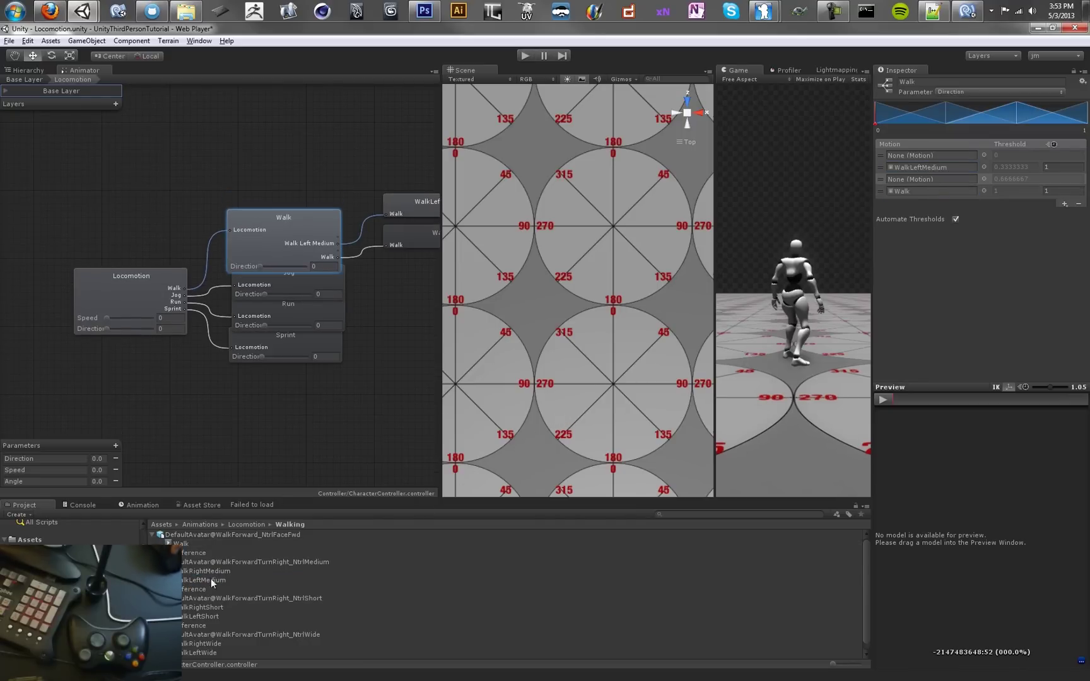
pyautogui.moveTo(202, 616); pyautogui.dragTo(919, 186)
pyautogui.scroll(-1, 241, 602)
pyautogui.moveTo(213, 643); pyautogui.dragTo(972, 156)
# - Add three more motion slots holding WalkRightShort, WalkRightMedium and WalkRightWide
pyautogui.click(1063, 205)
pyautogui.click(1063, 215)
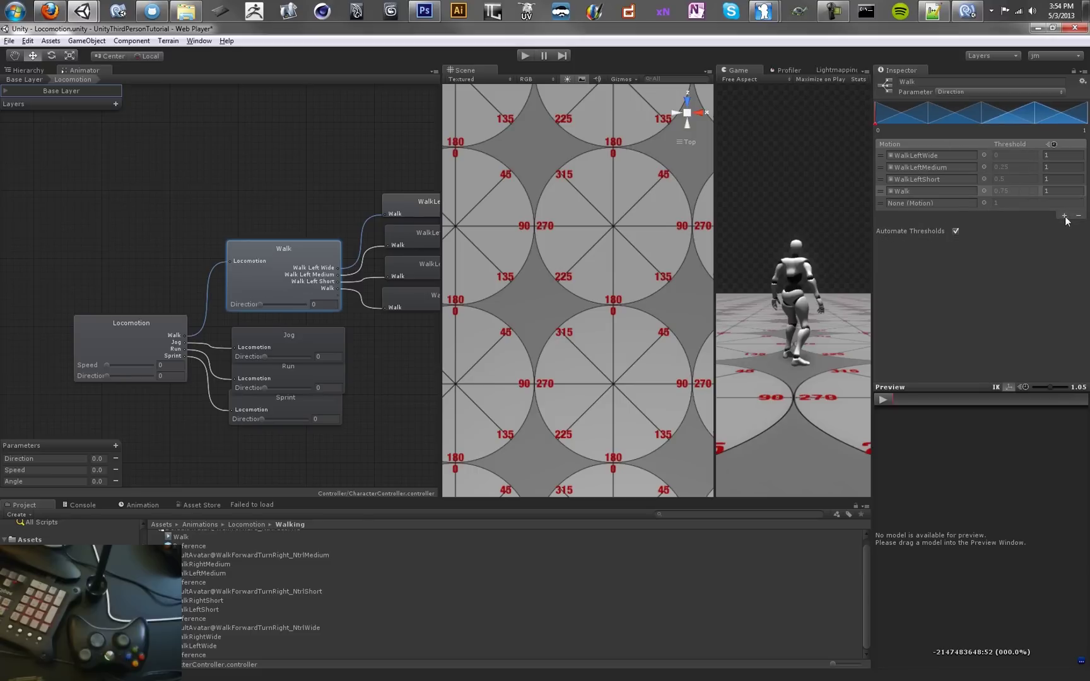
pyautogui.click(1063, 217)
pyautogui.click(1064, 227)
pyautogui.click(1064, 227)
pyautogui.click(1013, 237)
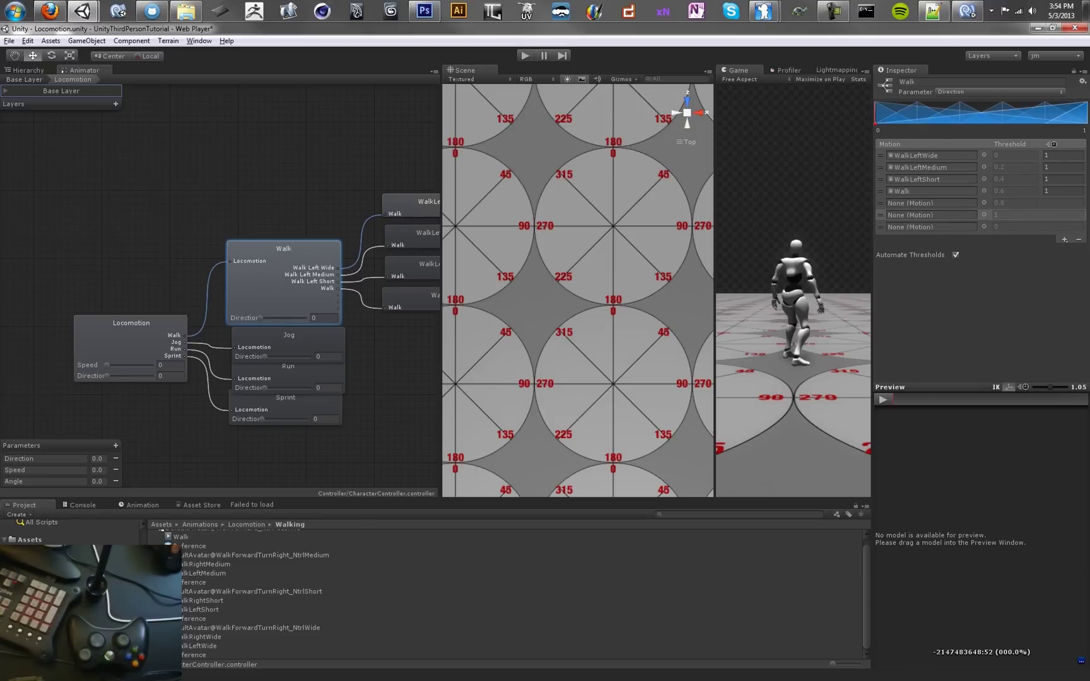
pyautogui.moveTo(190, 603); pyautogui.dragTo(908, 203)
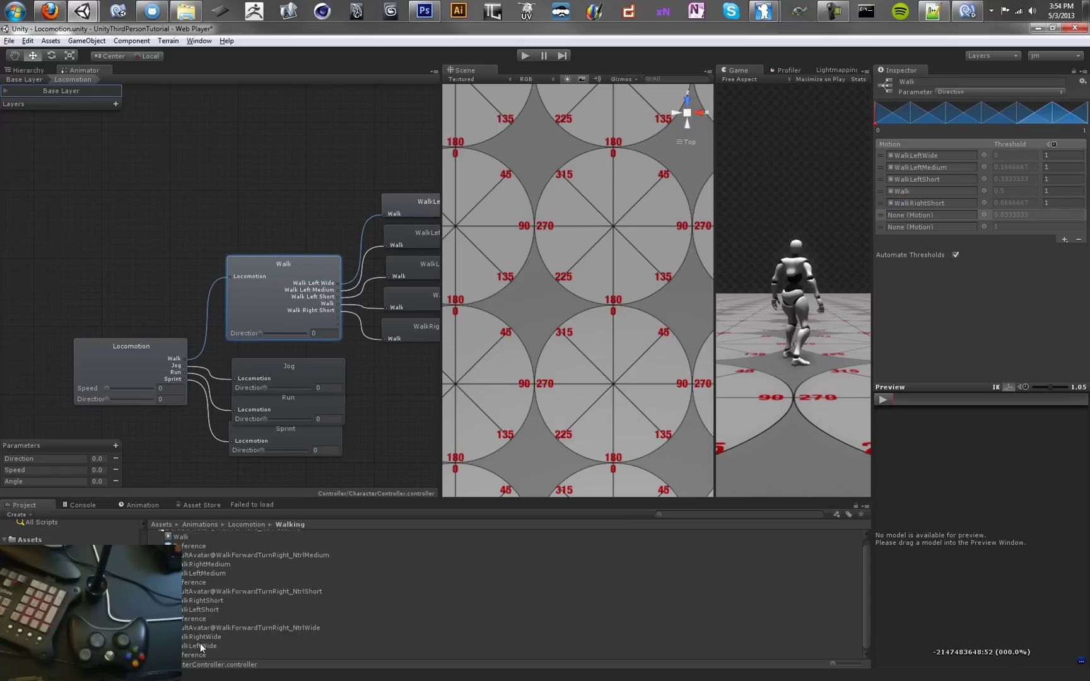
pyautogui.moveTo(202, 565); pyautogui.dragTo(927, 216)
pyautogui.moveTo(212, 640); pyautogui.dragTo(947, 229)
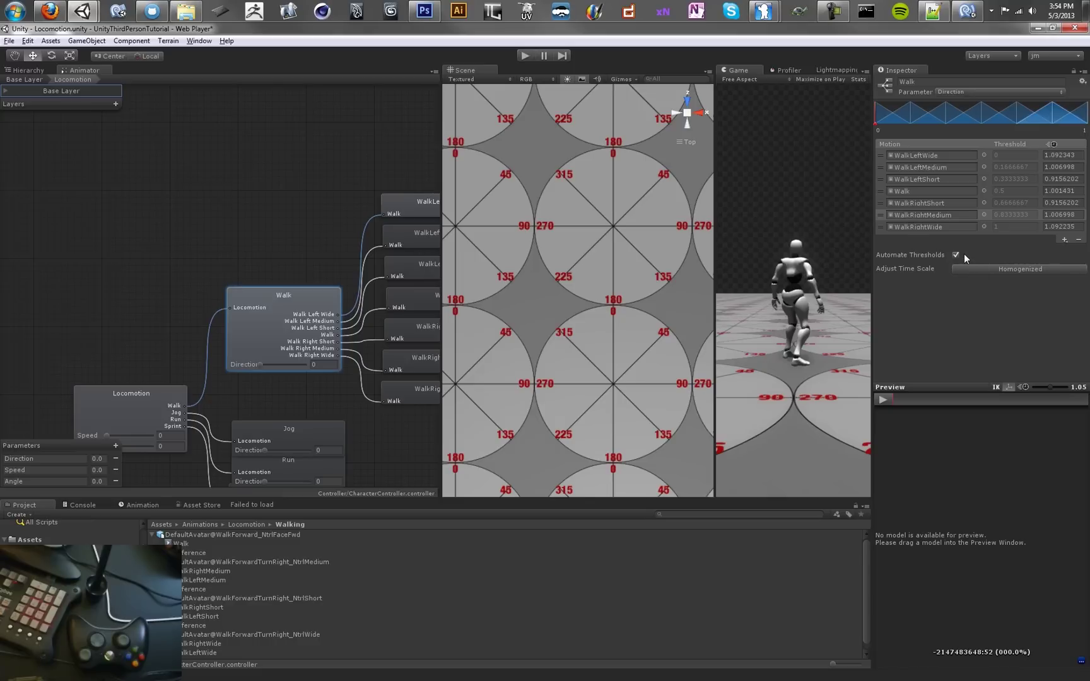
# - Turn off Automate Thresholds, homogenize time scales, and set the first two thresholds to -1 and -0.6
pyautogui.click(956, 255)
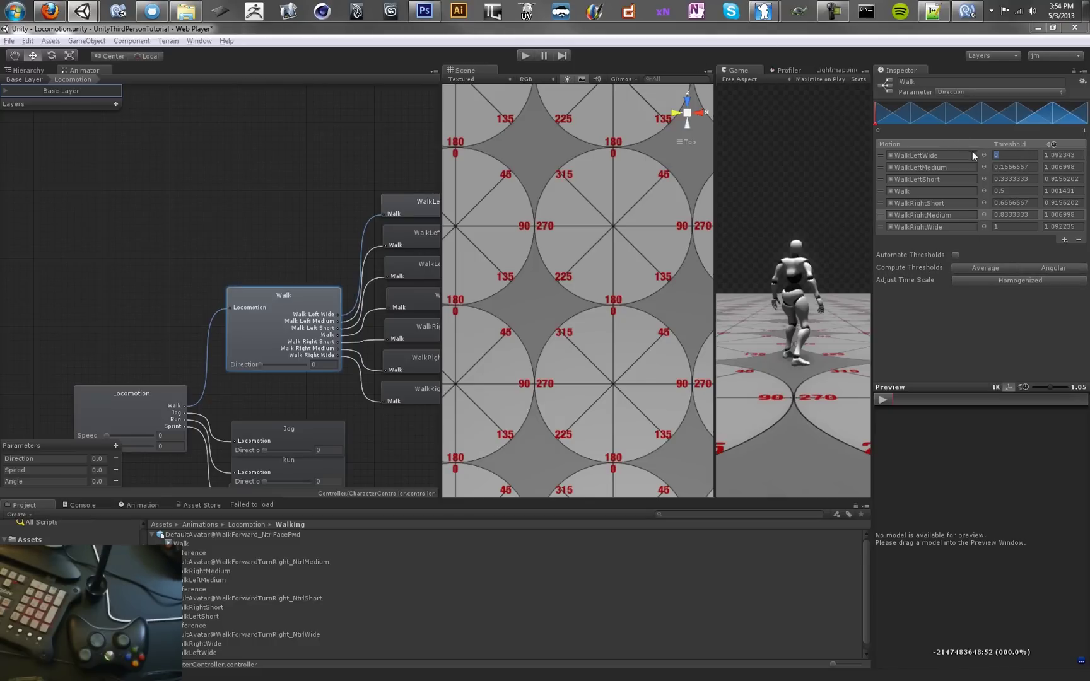
pyautogui.click(1003, 155)
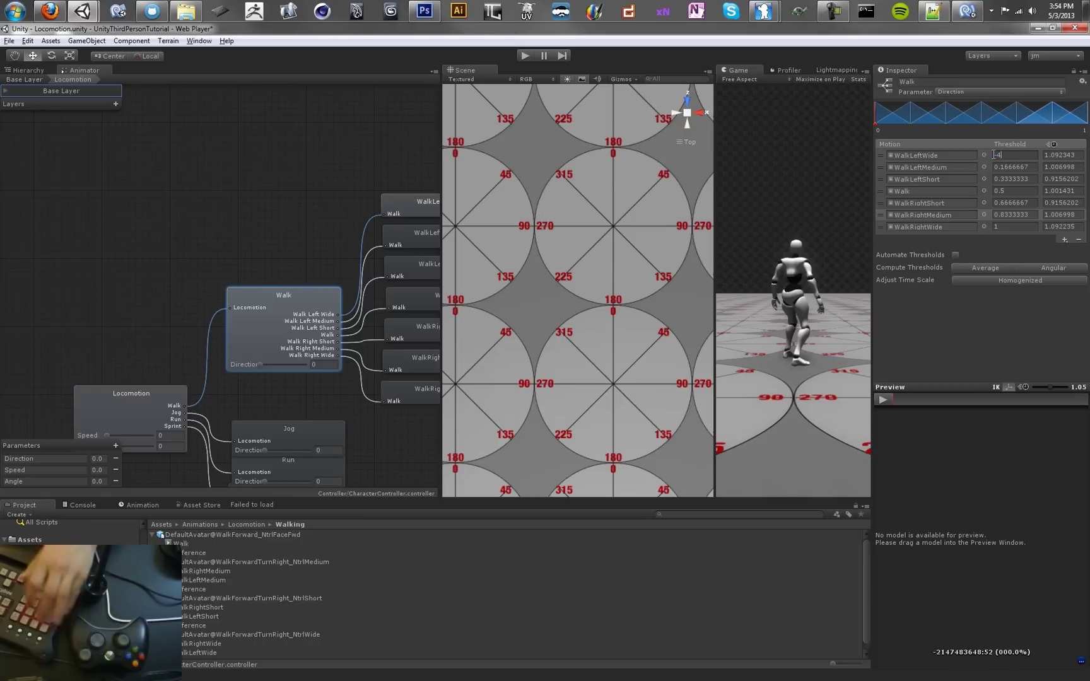
pyautogui.write('-1')
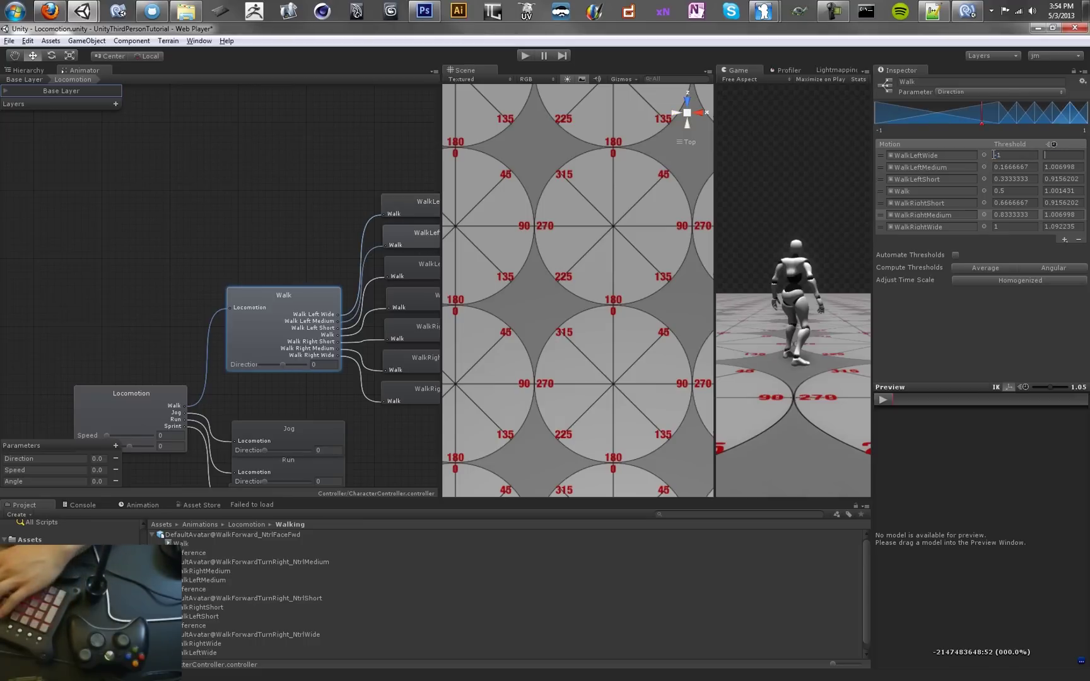
pyautogui.click(1014, 166)
pyautogui.click(1002, 280)
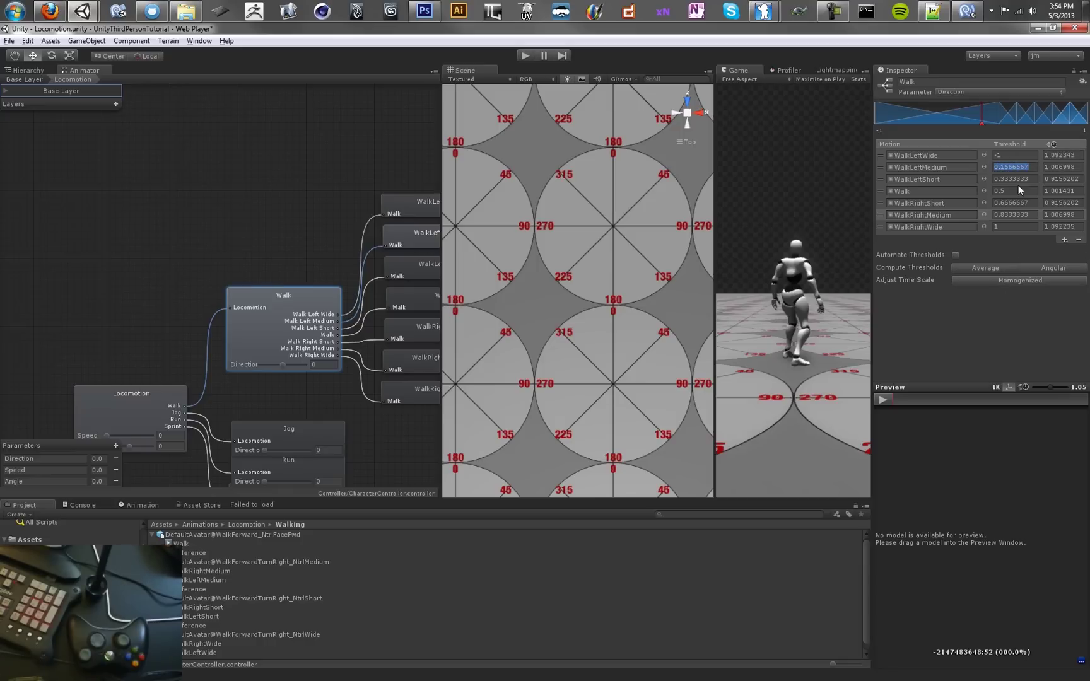
pyautogui.write('-0.6')
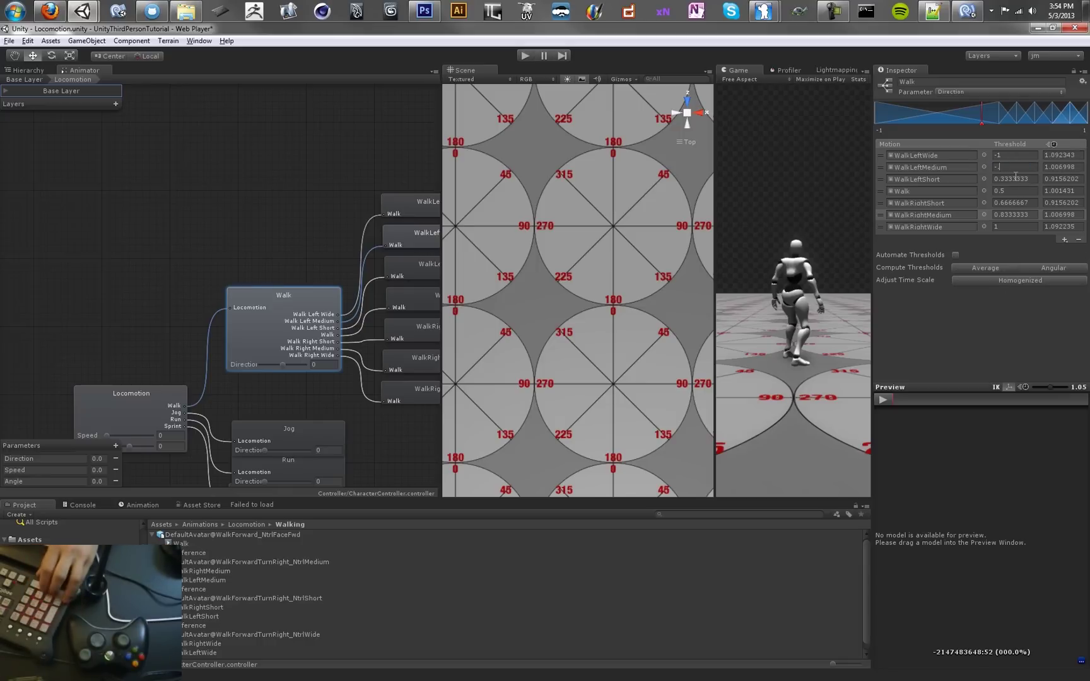
# - Enter thresholds -0.3, 0, 0.3 and 0.6 for the following walk clips
pyautogui.click(1015, 178)
pyautogui.press('BackSpace')
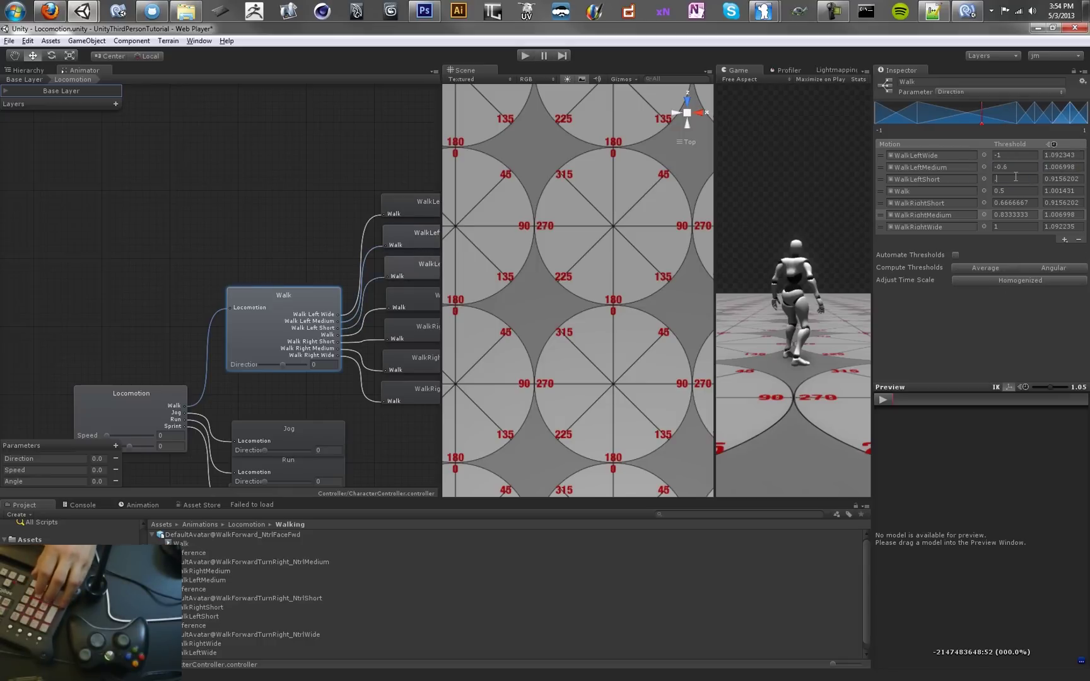
pyautogui.write('-0.3')
pyautogui.press('Tab')
pyautogui.press('Tab')
pyautogui.write('0')
pyautogui.press('Tab')
pyautogui.press('Tab')
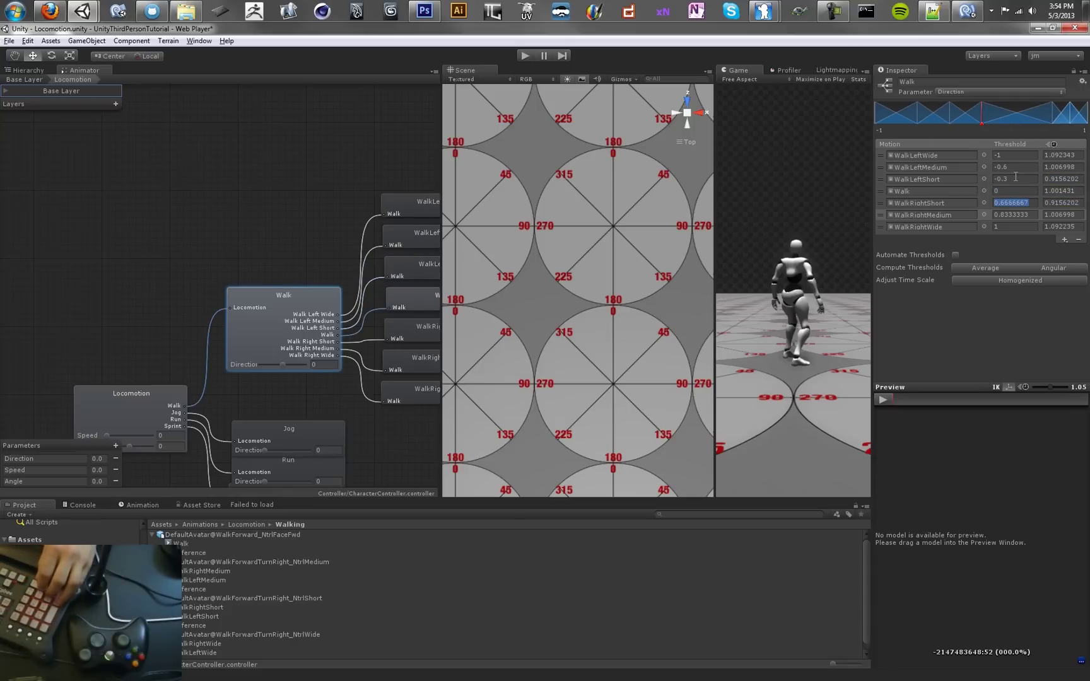
pyautogui.write('0.3')
pyautogui.write('0.6')
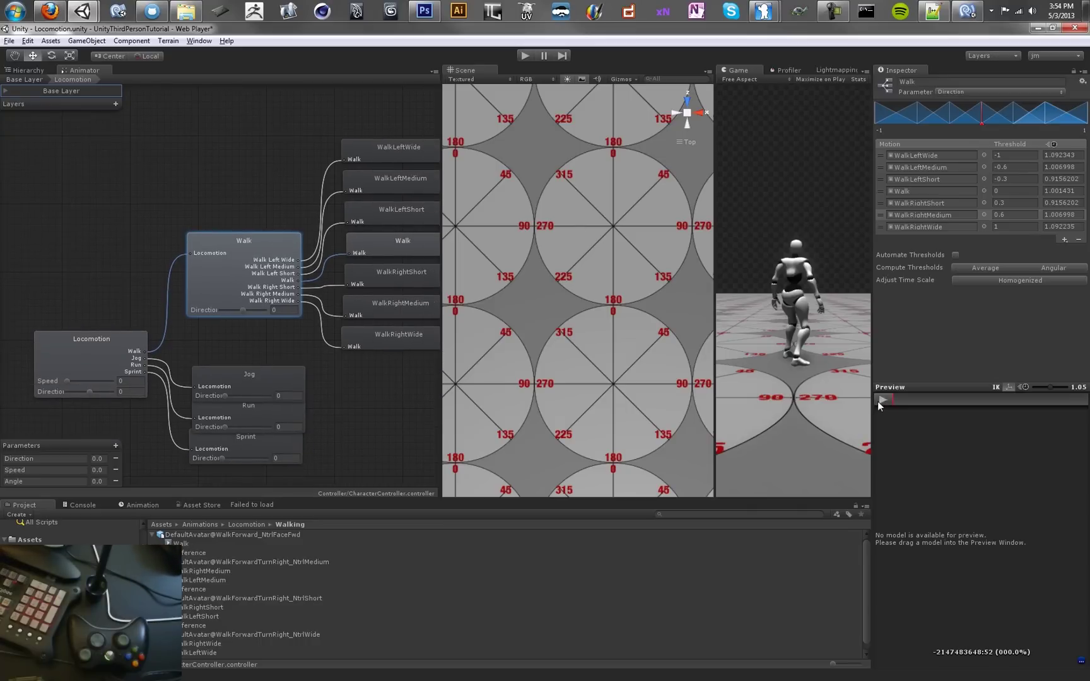
# - Preview the Locomotion blend at Direction -0.1, then select the Jog blend tree
pyautogui.click(65, 353)
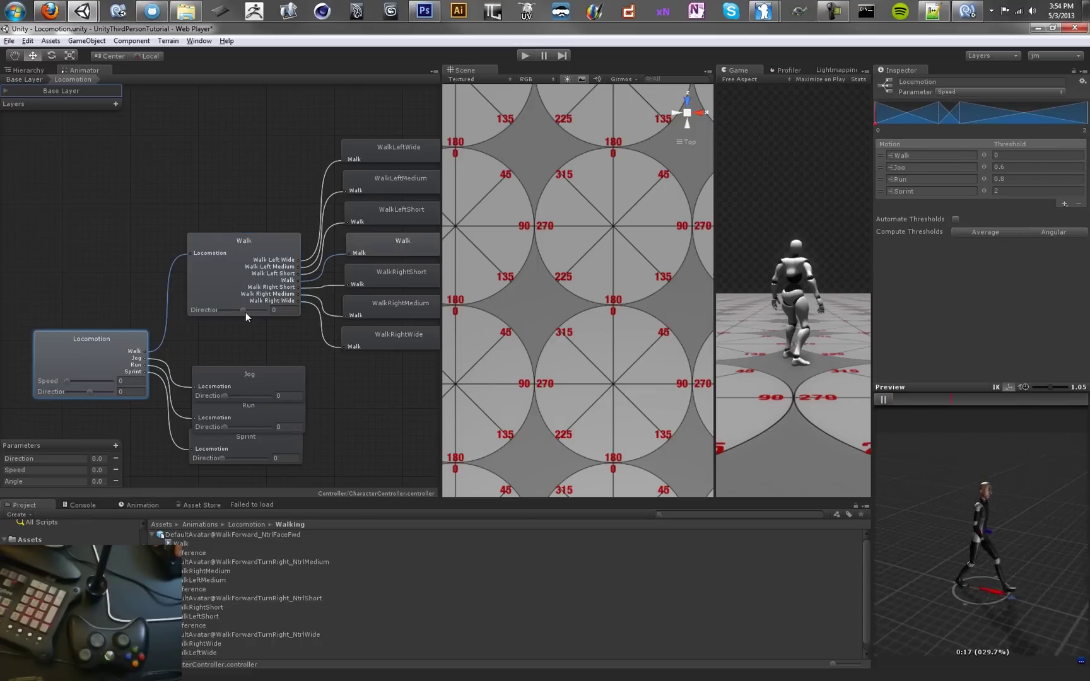
pyautogui.moveTo(245, 311)
pyautogui.mouseDown()
pyautogui.moveTo(273, 320)
pyautogui.moveTo(235, 312)
pyautogui.moveTo(243, 316)
pyautogui.mouseUp()
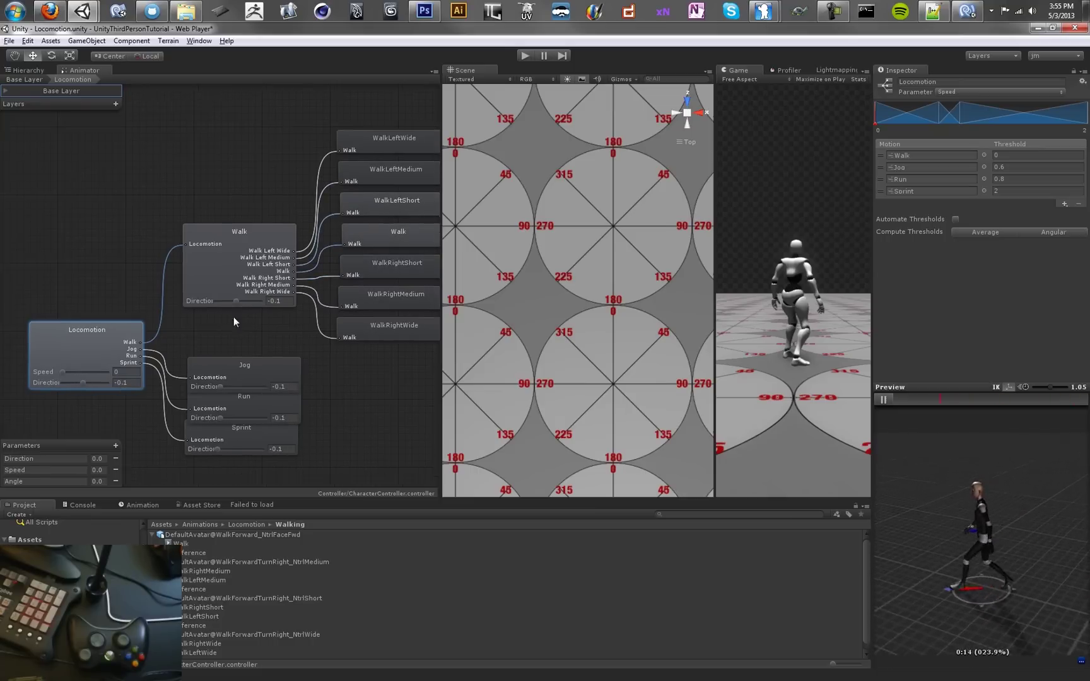
pyautogui.click(235, 340)
# - Add three empty motion slots to the Jog blend tree
pyautogui.click(1064, 131)
pyautogui.click(1065, 139)
pyautogui.click(1065, 131)
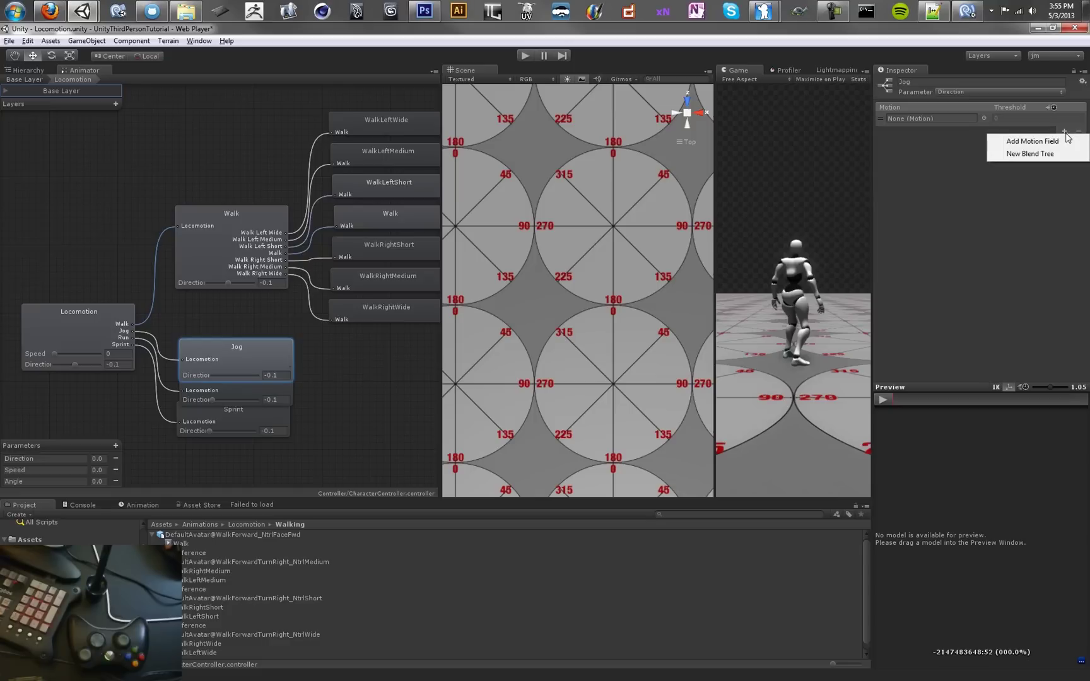
pyautogui.click(1069, 144)
pyautogui.click(1064, 192)
pyautogui.click(1066, 201)
# - Fill the slots with Jog_Fwd_Turn_Med-L, Jog_Fwd and Jog_Fwd_Turn_Med-R from the Jogging folder
pyautogui.moveTo(368, 422); pyautogui.dragTo(360, 381, button='middle')
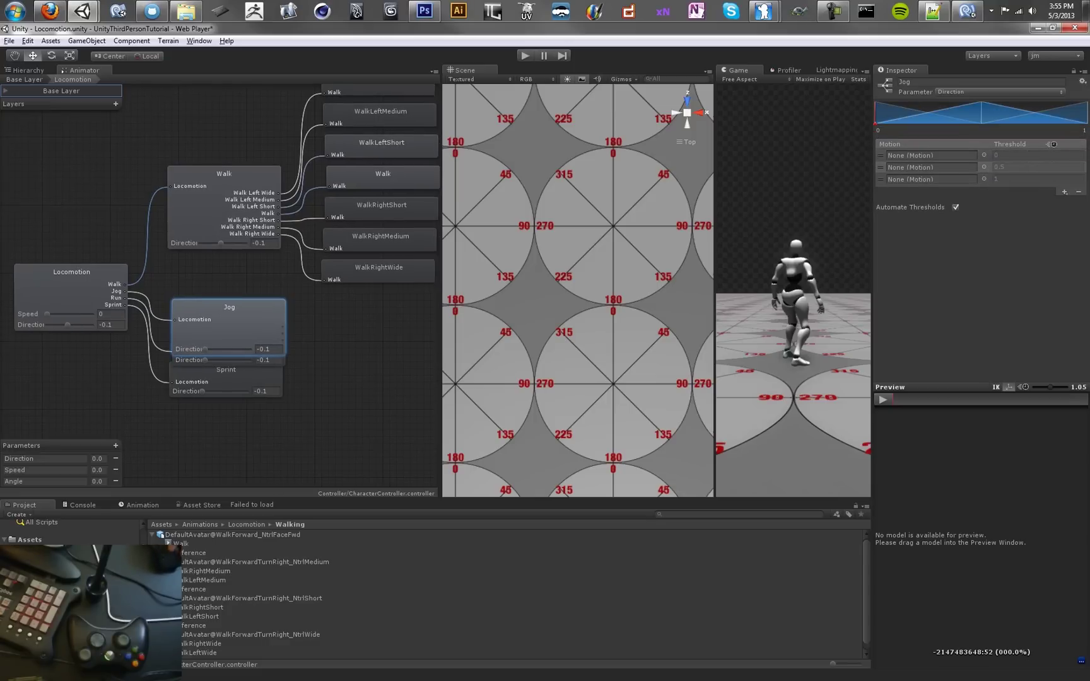
pyautogui.click(60, 571)
pyautogui.moveTo(184, 544); pyautogui.dragTo(932, 167)
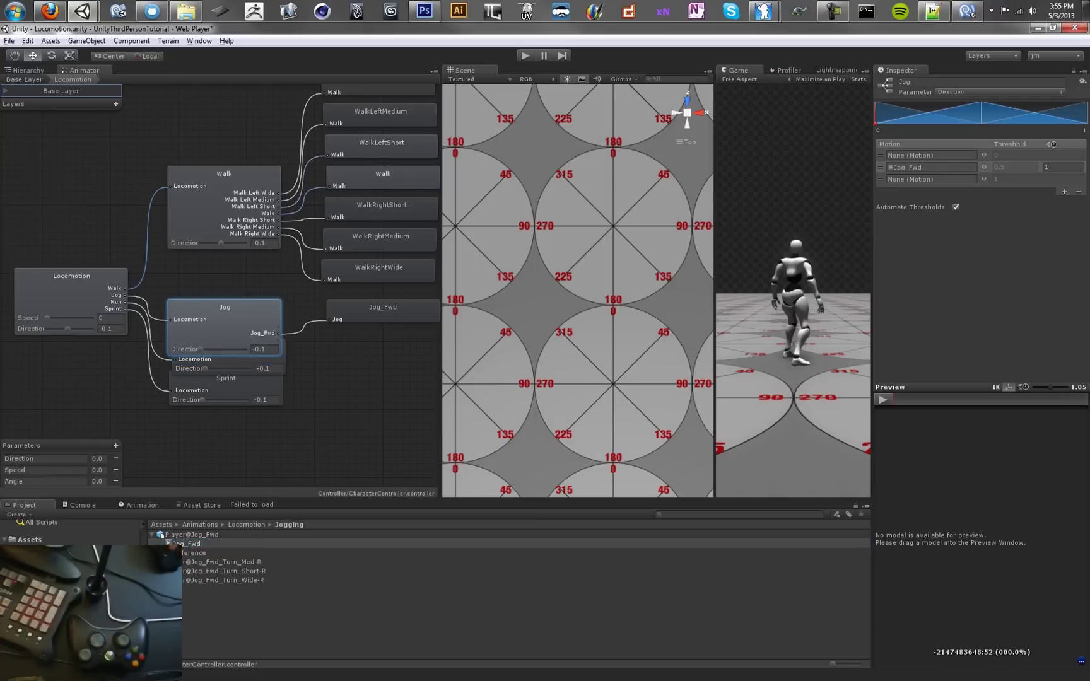
pyautogui.click(187, 543)
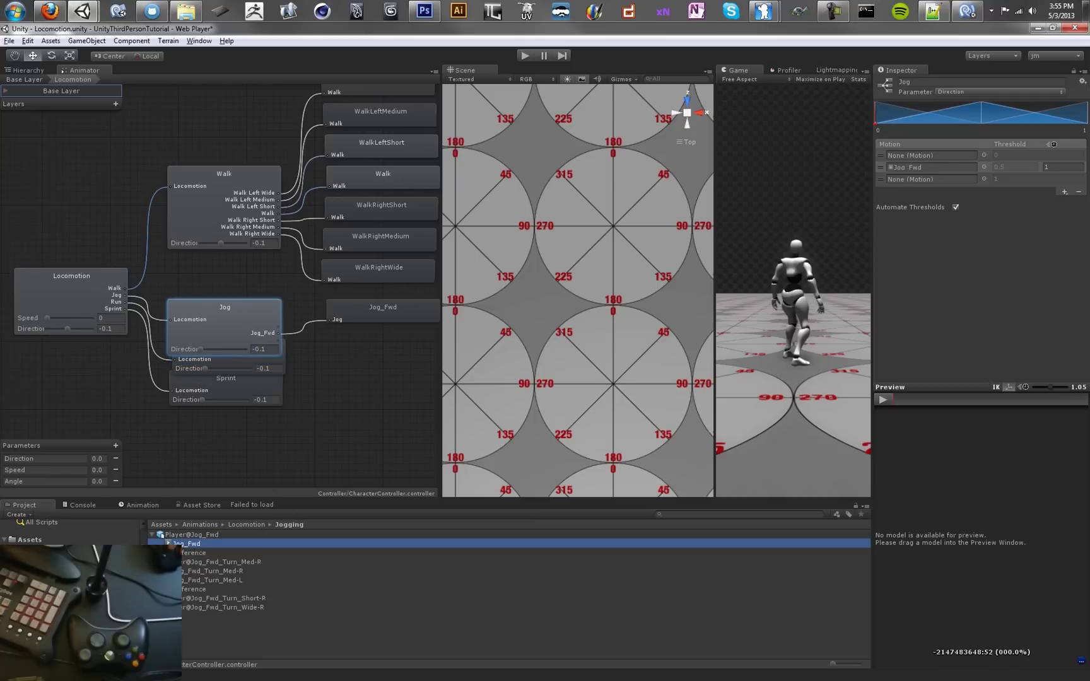
pyautogui.moveTo(193, 575); pyautogui.dragTo(926, 178)
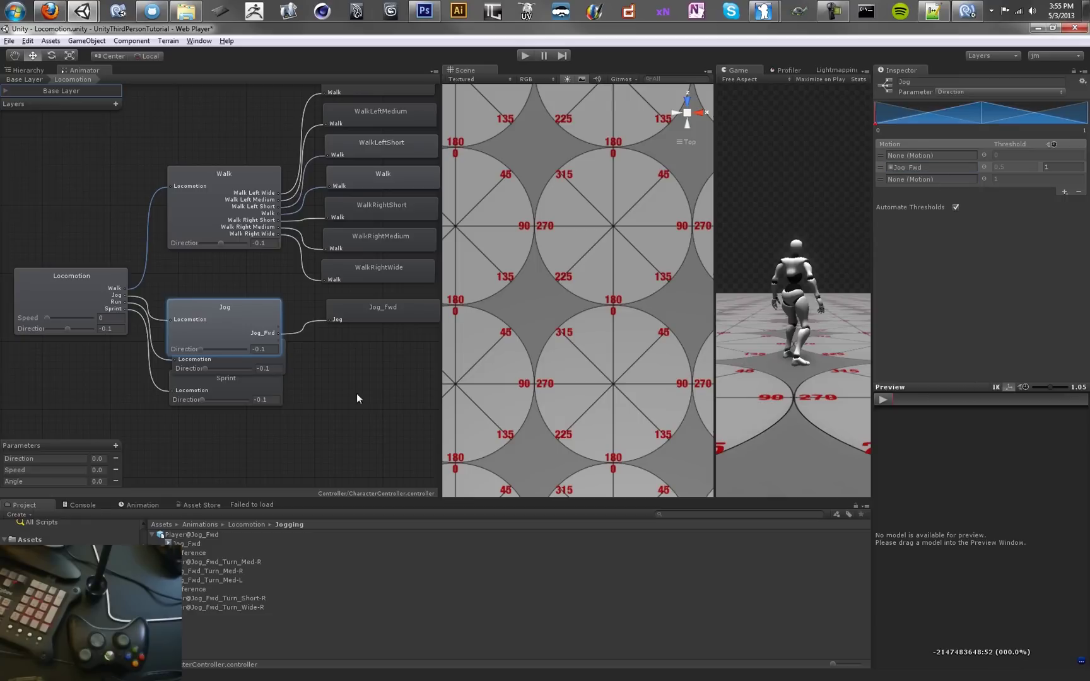
pyautogui.moveTo(636, 408); pyautogui.dragTo(933, 179)
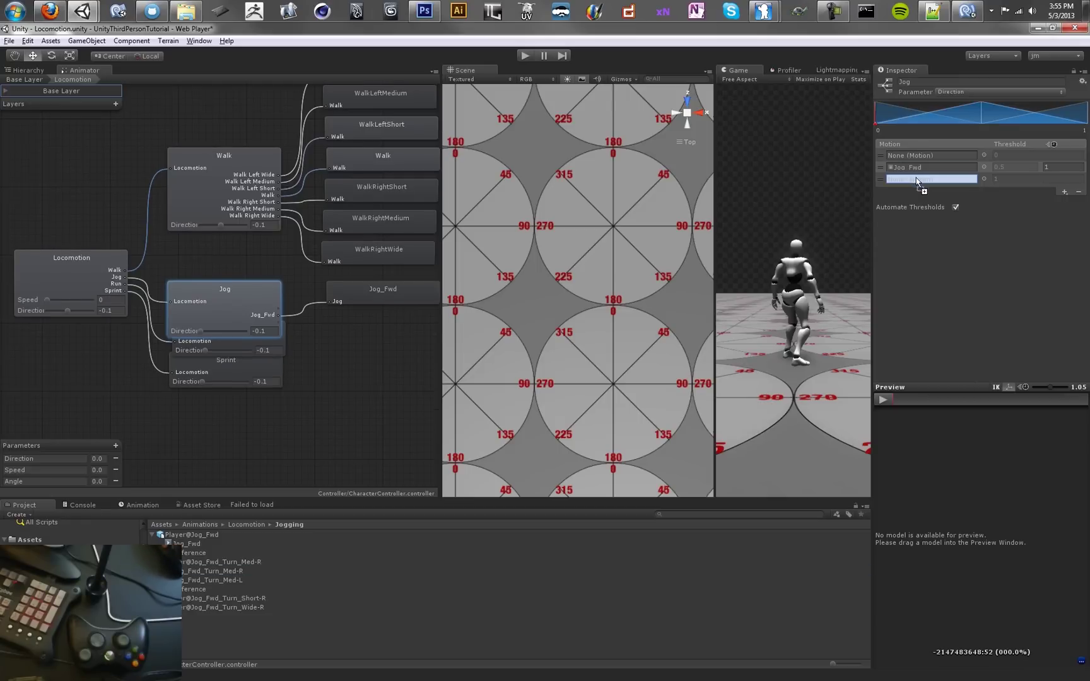
pyautogui.moveTo(603, 391); pyautogui.dragTo(932, 155)
# - Set manual, homogenized Jog thresholds of -0.3, 0 and 0.3, then select the Run blend tree
pyautogui.click(955, 207)
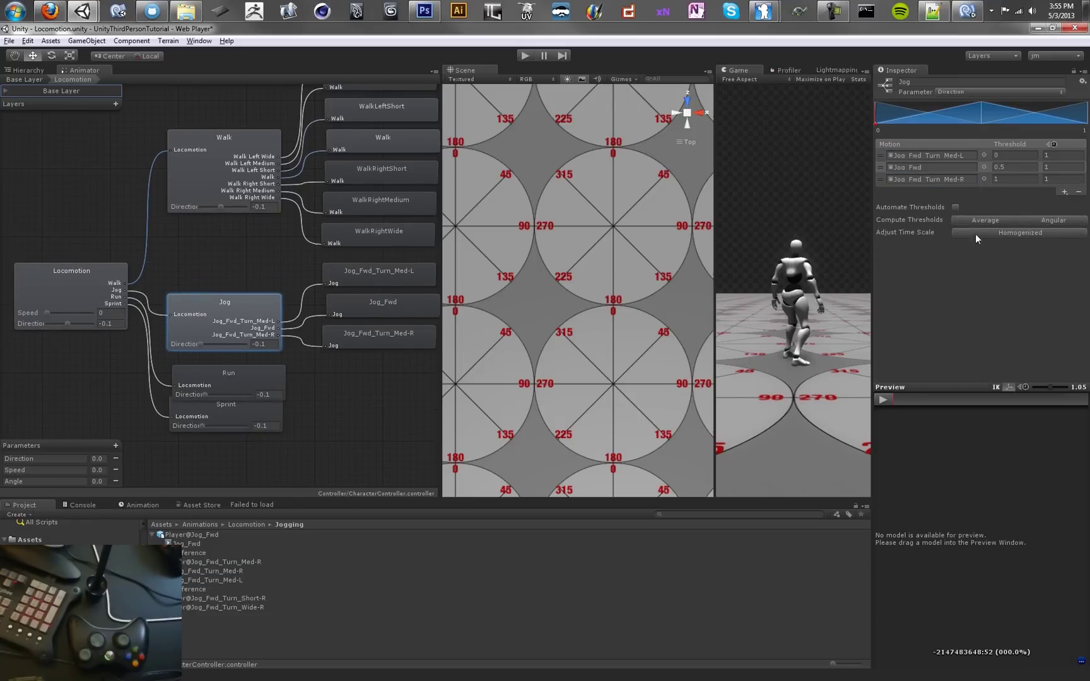
pyautogui.click(976, 233)
pyautogui.click(1027, 157)
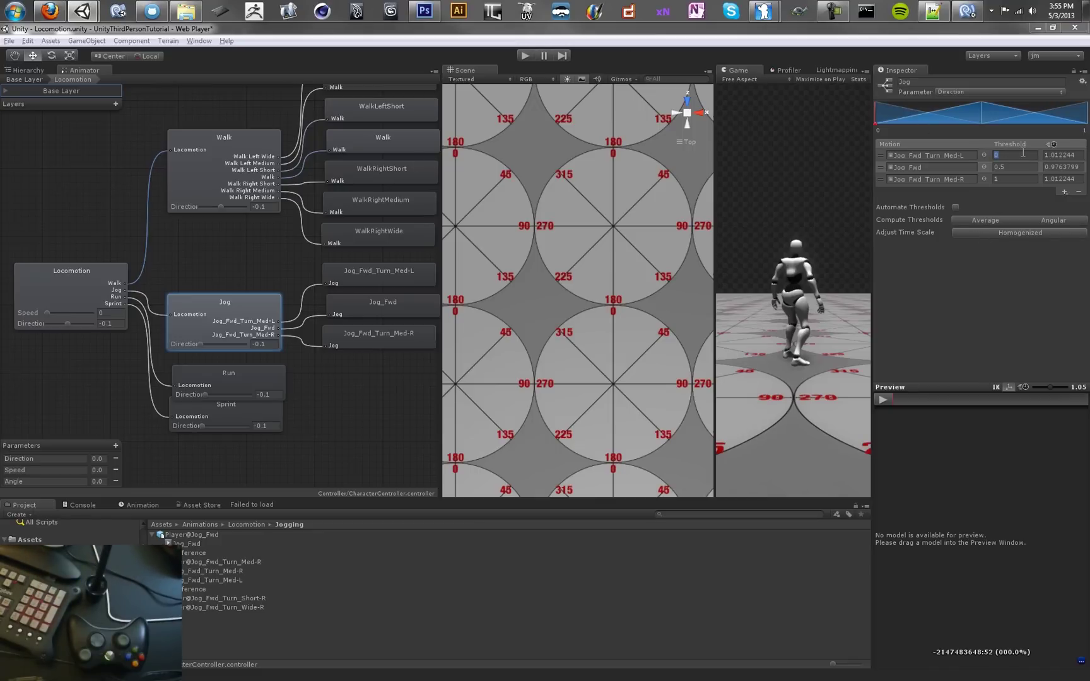
pyautogui.press('BackSpace')
pyautogui.write('-0.3')
pyautogui.press('Tab')
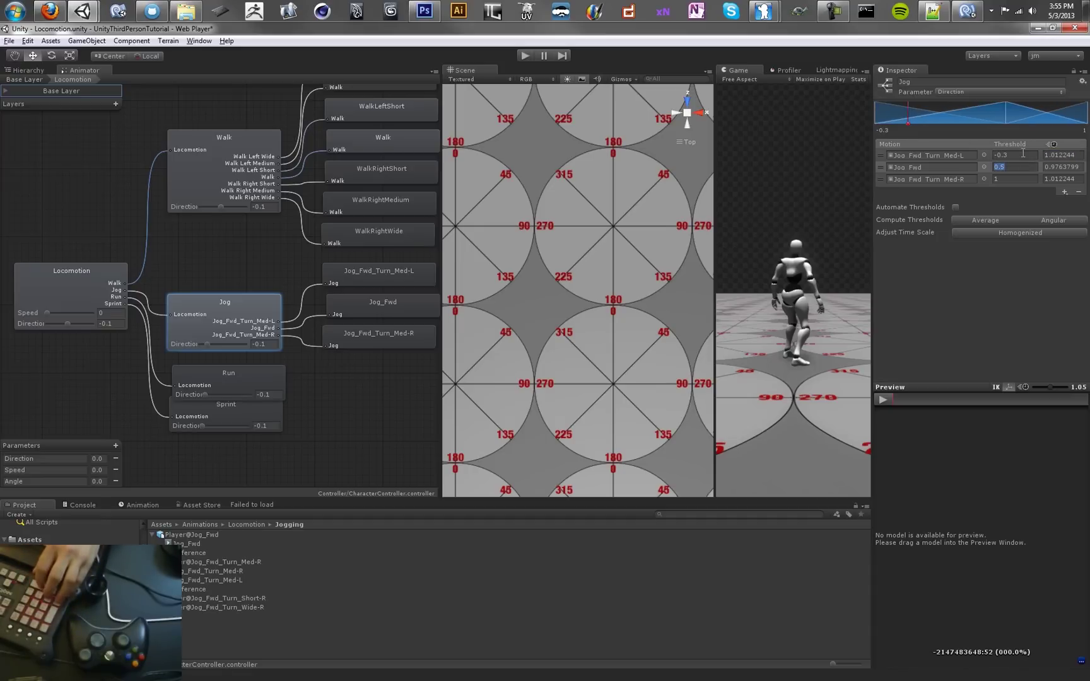
pyautogui.write('0')
pyautogui.press('Tab')
pyautogui.write('0.3')
pyautogui.press('Tab')
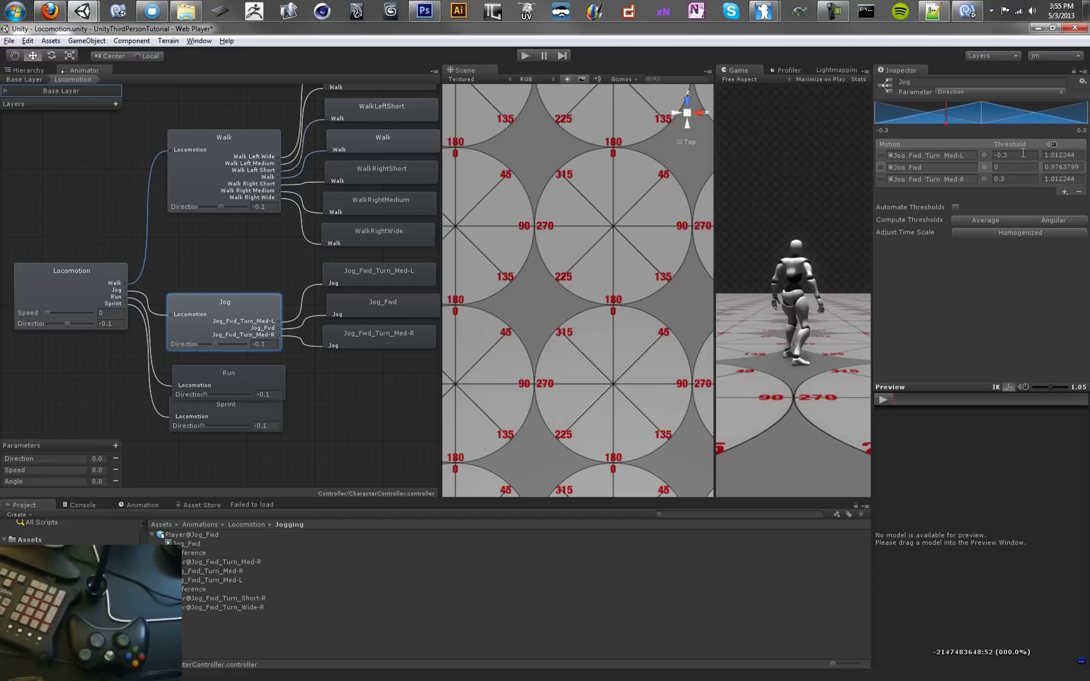
pyautogui.click(253, 378)
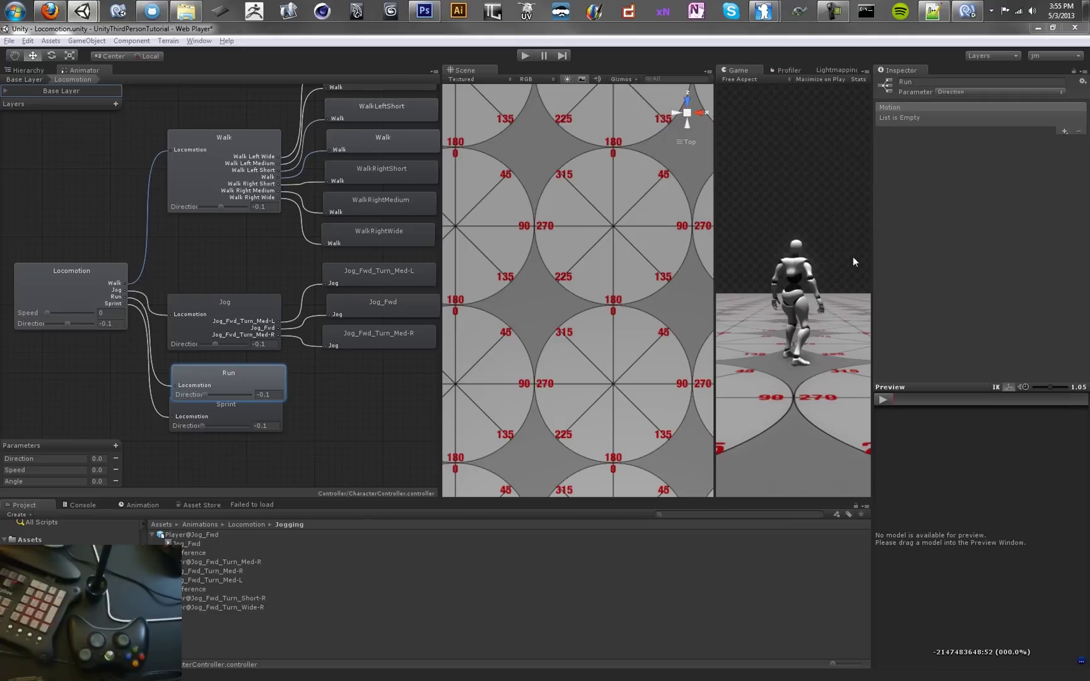
# - Add six empty motion slots to the Run blend tree
pyautogui.click(1064, 131)
pyautogui.click(1062, 142)
pyautogui.click(1064, 131)
pyautogui.click(1062, 142)
pyautogui.click(1064, 179)
pyautogui.click(1063, 190)
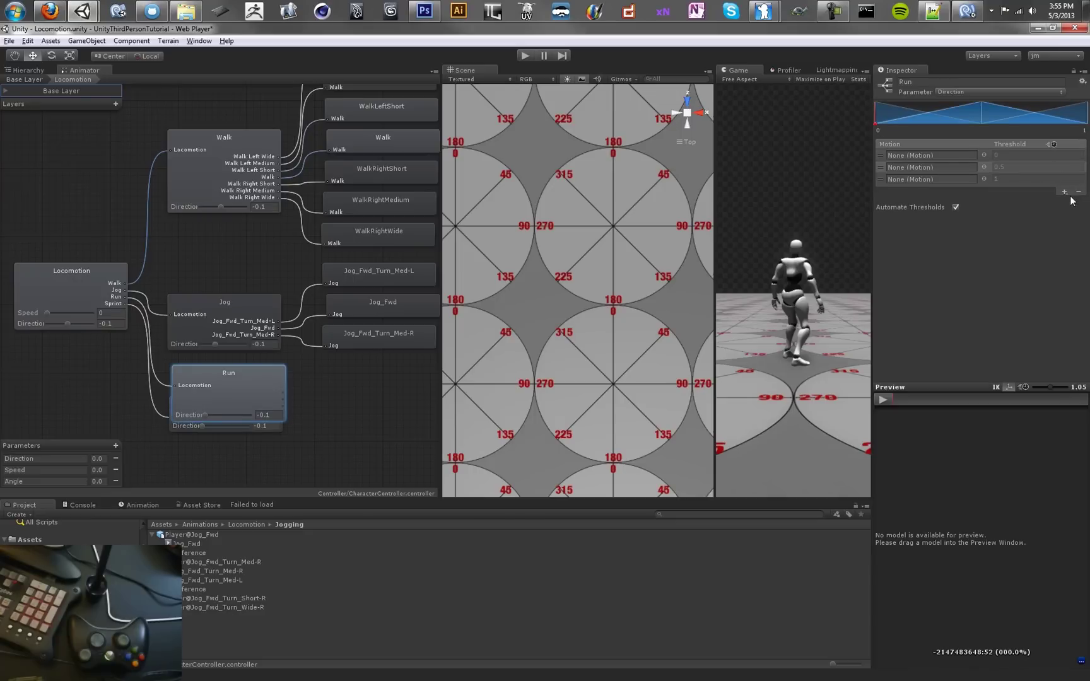
pyautogui.click(1064, 192)
pyautogui.click(1065, 202)
pyautogui.click(1064, 204)
pyautogui.click(1063, 213)
pyautogui.click(1064, 216)
pyautogui.click(1059, 226)
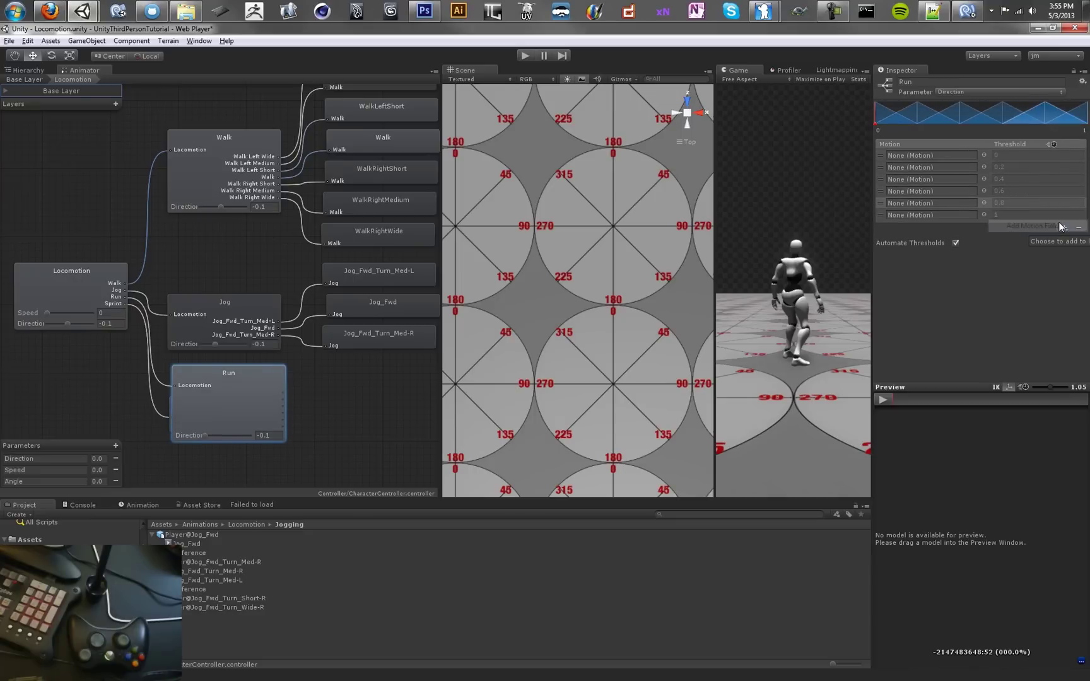
pyautogui.moveTo(316, 391); pyautogui.dragTo(298, 333, button='middle')
pyautogui.moveTo(378, 270); pyautogui.dragTo(347, 358, button='middle')
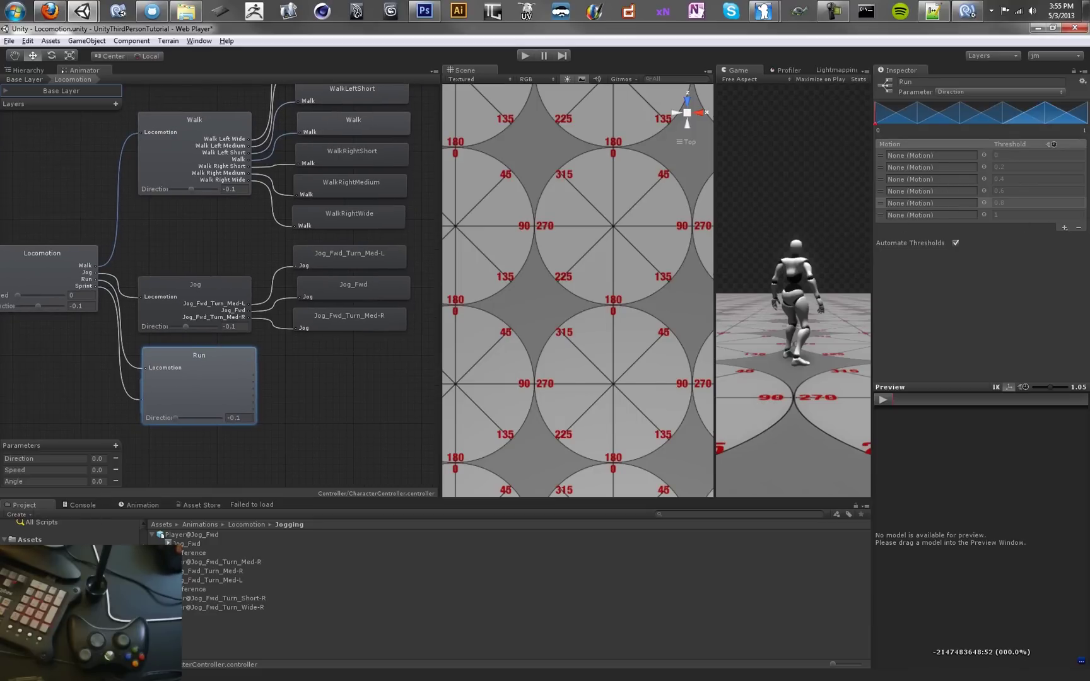
# - Drop the first run clip from the Running folder into a slot and remove the unused sixth slot
pyautogui.click(63, 580)
pyautogui.scroll(-3, 192, 590)
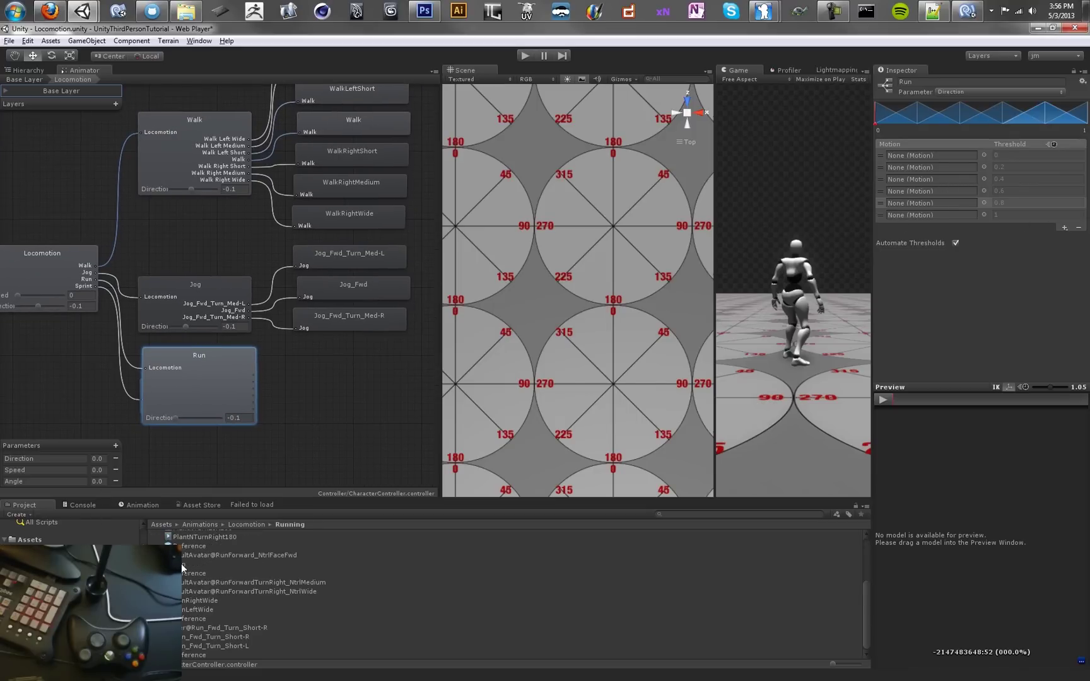
pyautogui.moveTo(181, 563); pyautogui.dragTo(883, 180)
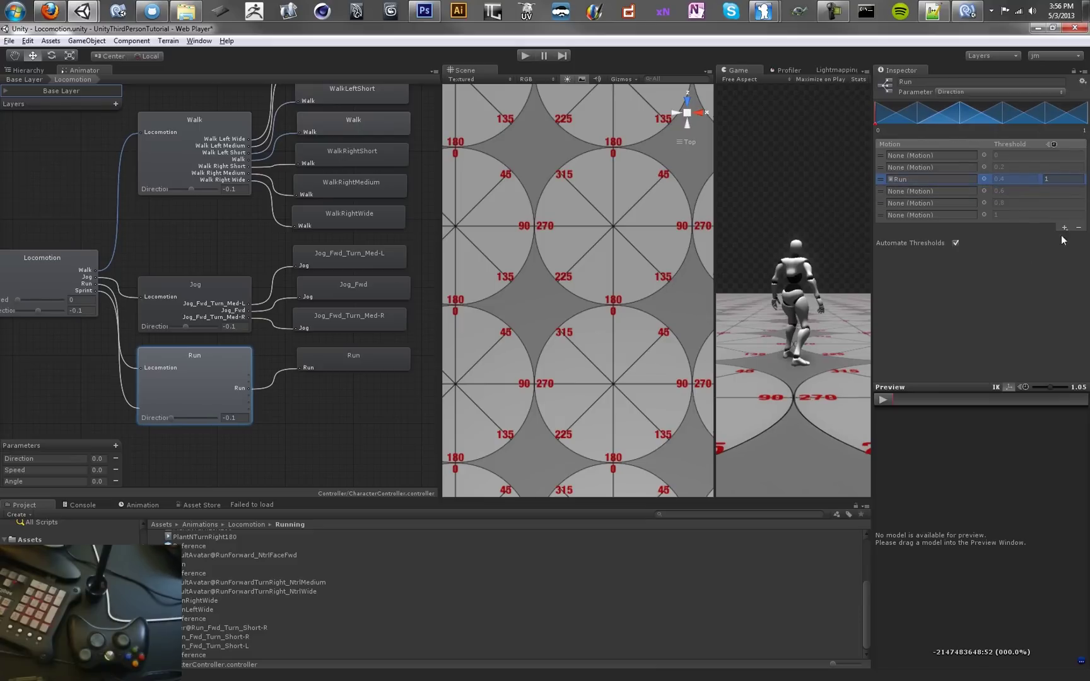
pyautogui.click(881, 216)
pyautogui.click(1077, 229)
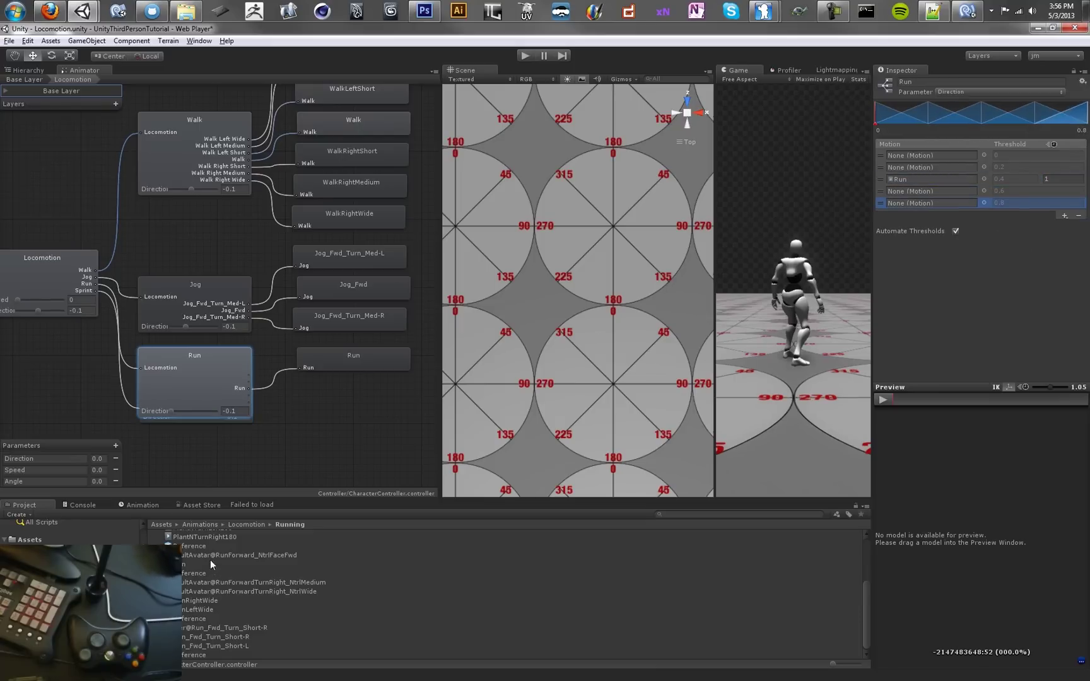
# - Fill the remaining slots with RunRightWide, RunRightMedium and RunLeftMedium
pyautogui.moveTo(191, 601); pyautogui.dragTo(903, 201)
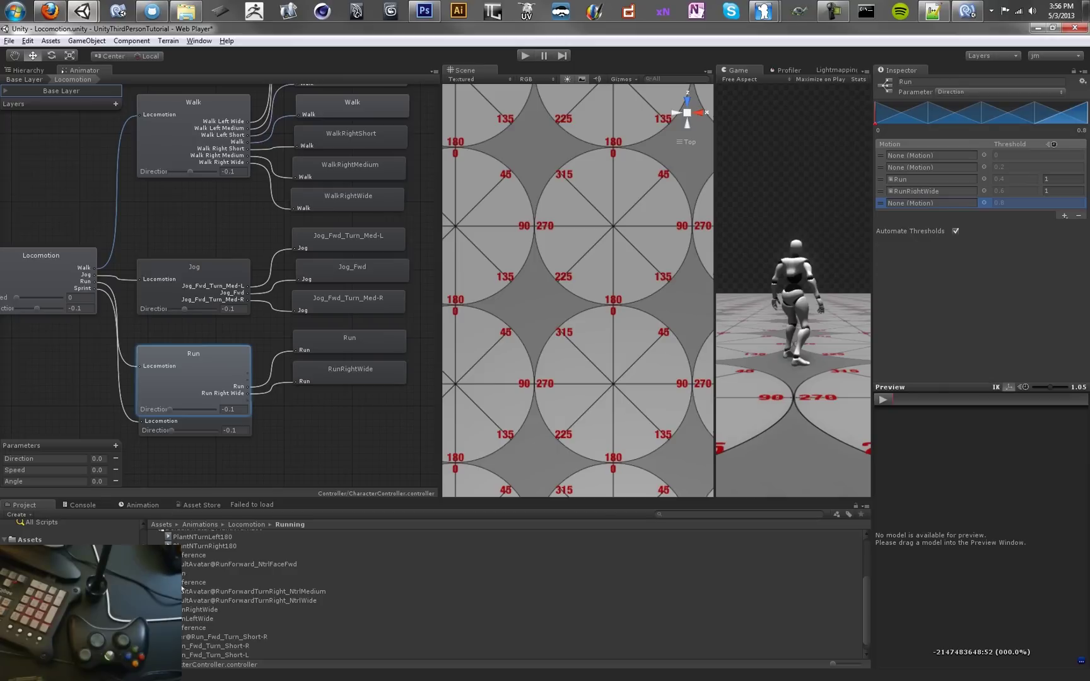
pyautogui.scroll(3, 181, 590)
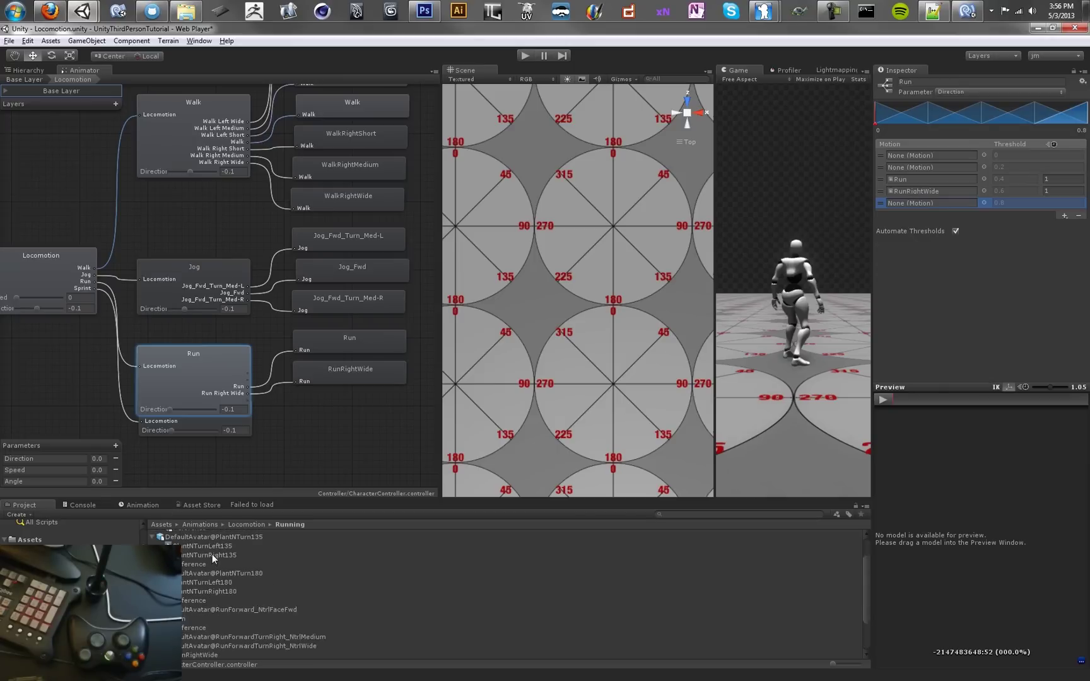
pyautogui.scroll(-3, 208, 580)
pyautogui.moveTo(200, 607); pyautogui.dragTo(912, 168)
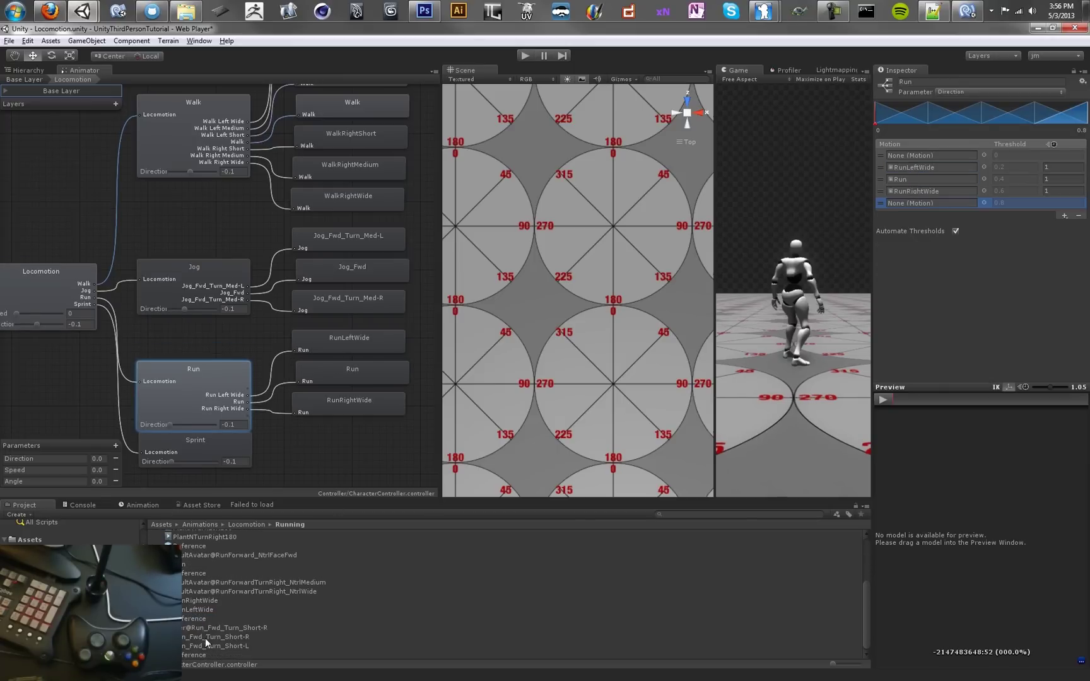
pyautogui.scroll(2, 209, 625)
pyautogui.scroll(-2, 211, 603)
pyautogui.scroll(2, 208, 599)
pyautogui.moveTo(208, 593); pyautogui.dragTo(955, 205)
pyautogui.moveTo(246, 619); pyautogui.dragTo(907, 156)
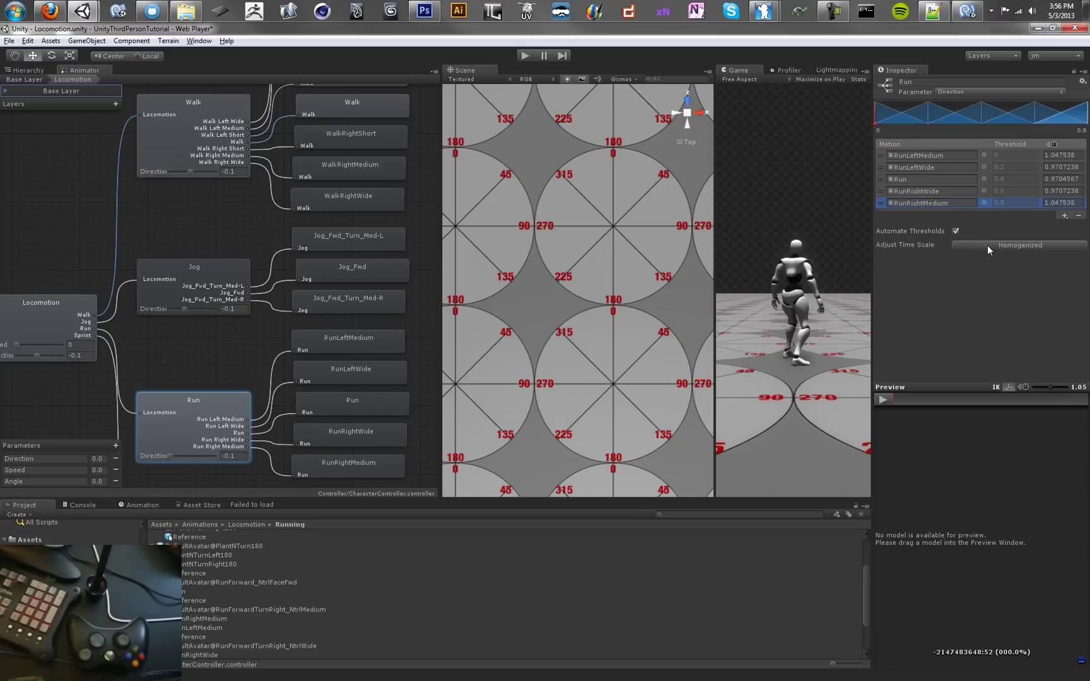
# - Turn off Automate Thresholds and set the RunLeftMedium threshold to -0.5
pyautogui.click(956, 231)
pyautogui.click(1015, 156)
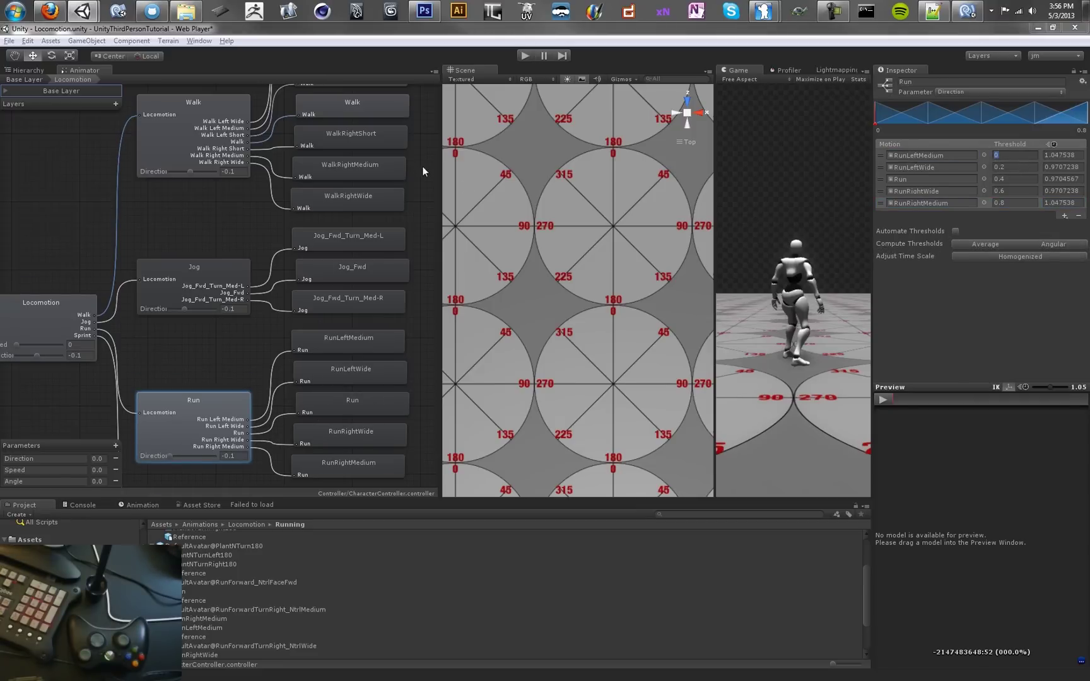
pyautogui.click(1004, 157)
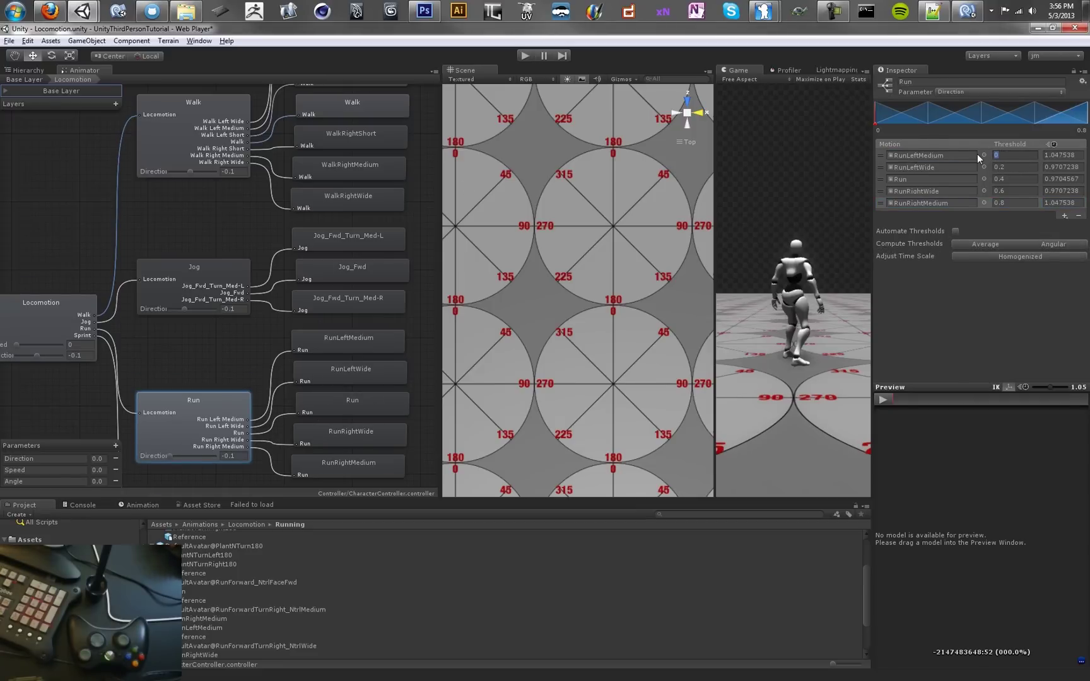
pyautogui.write('-0.5')
pyautogui.press('Tab')
pyautogui.press('Tab')
# - Enter -0.3, 0, 0.3 and 0.5 as the remaining Run thresholds
pyautogui.write('0.3')
pyautogui.press('Tab')
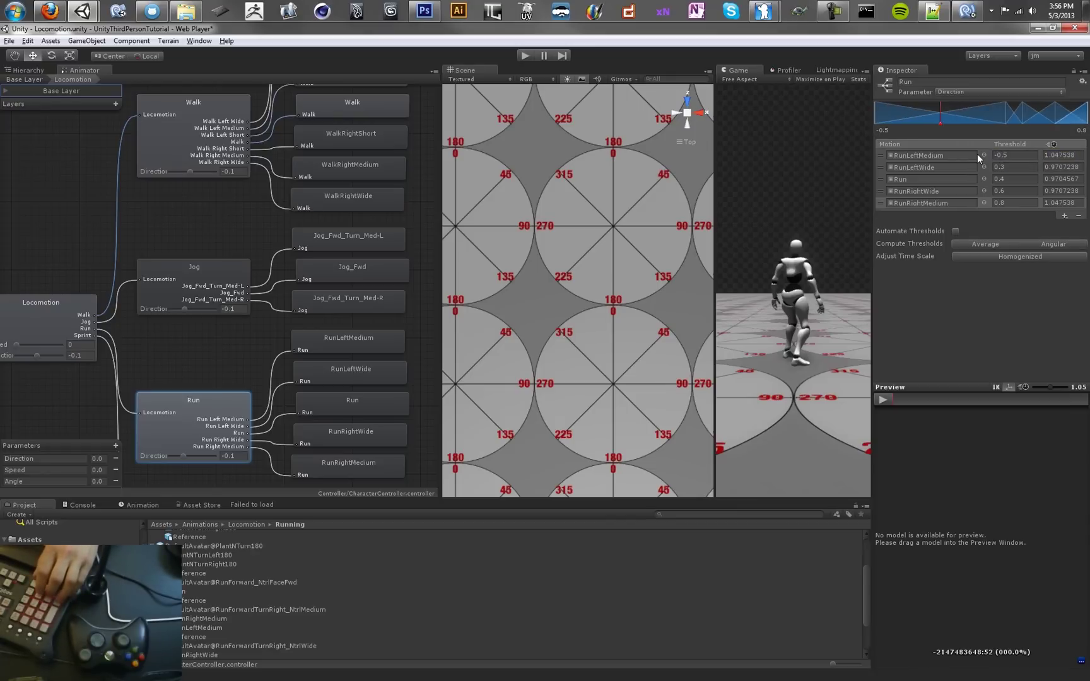
pyautogui.hotkey('shift', 'Tab')
pyautogui.write('-0.3')
pyautogui.press('Tab')
pyautogui.press('Tab')
pyautogui.write('0')
pyautogui.press('Tab')
pyautogui.press('Tab')
pyautogui.write('.3')
pyautogui.press('Tab')
pyautogui.press('Tab')
pyautogui.write('0.6')
pyautogui.press('Tab')
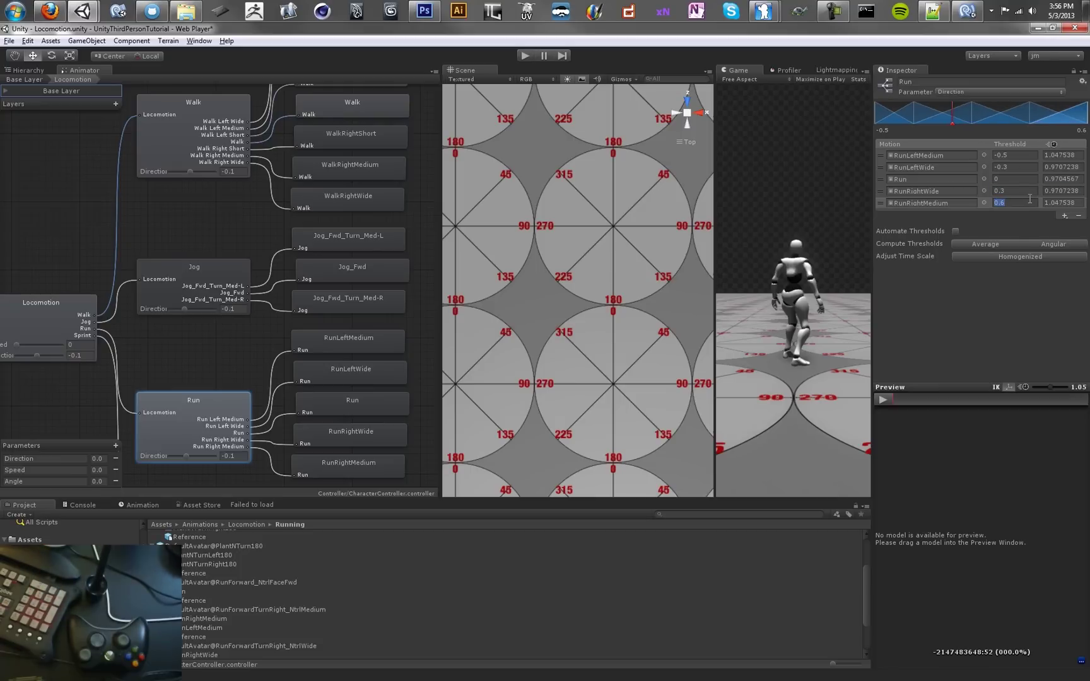
pyautogui.write('0.5')
pyautogui.press('Return')
pyautogui.scroll(-5, 169, 338)
# - Add three empty motion slots to the Sprint blend tree
pyautogui.click(202, 397)
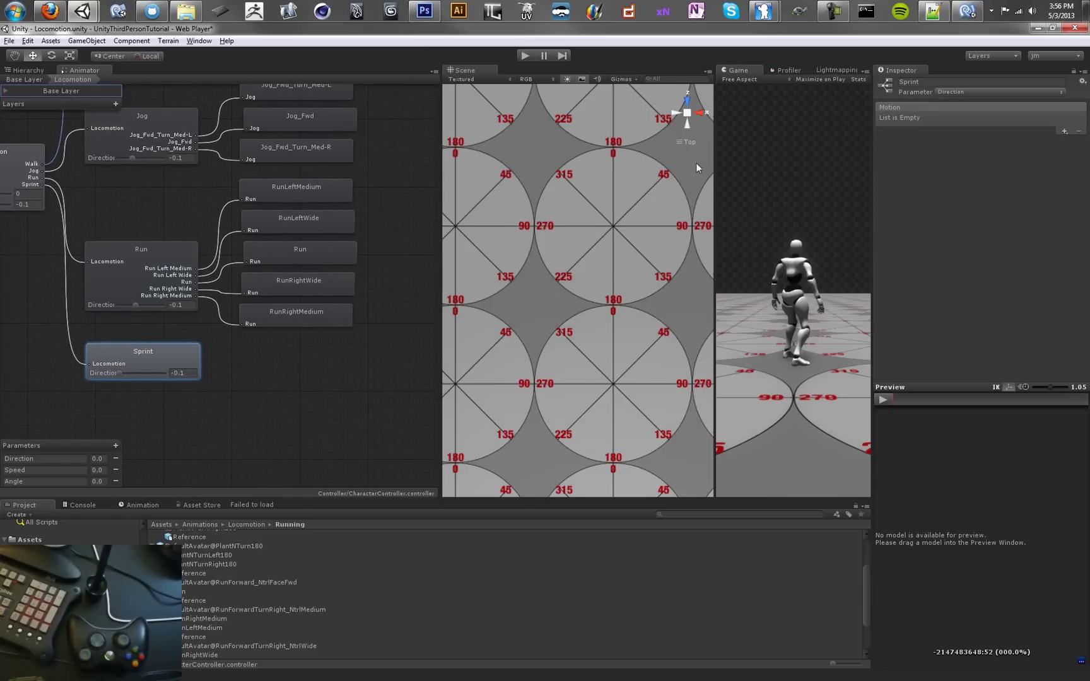
pyautogui.click(1064, 132)
pyautogui.click(1065, 141)
pyautogui.click(1064, 133)
pyautogui.click(1066, 142)
pyautogui.click(1066, 141)
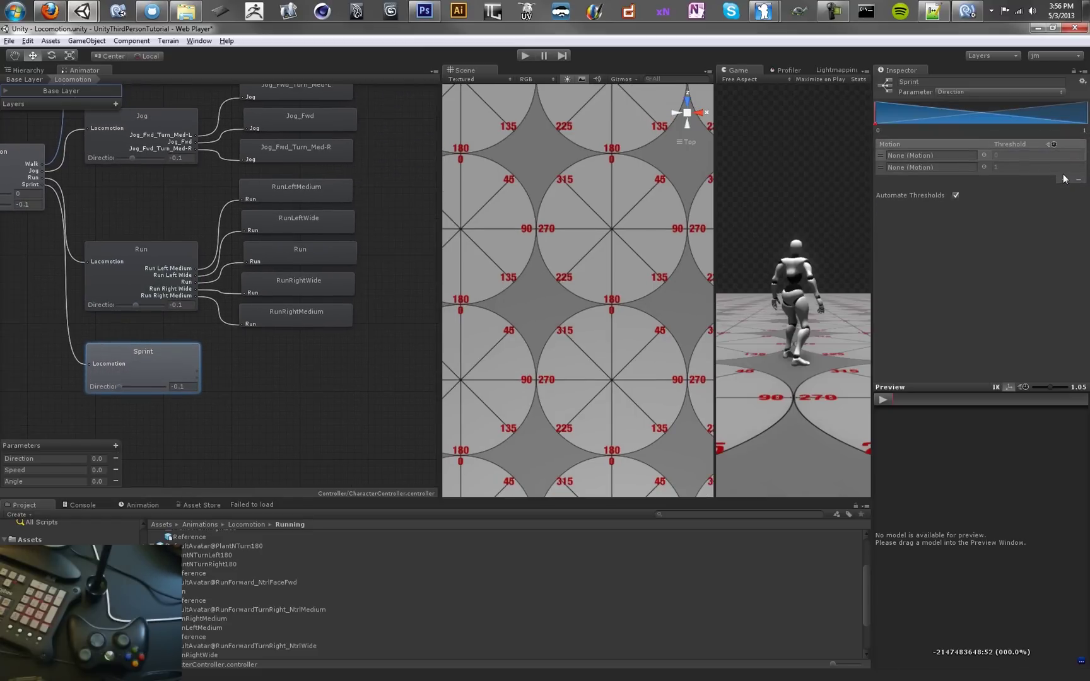
pyautogui.click(1065, 190)
pyautogui.click(1011, 161)
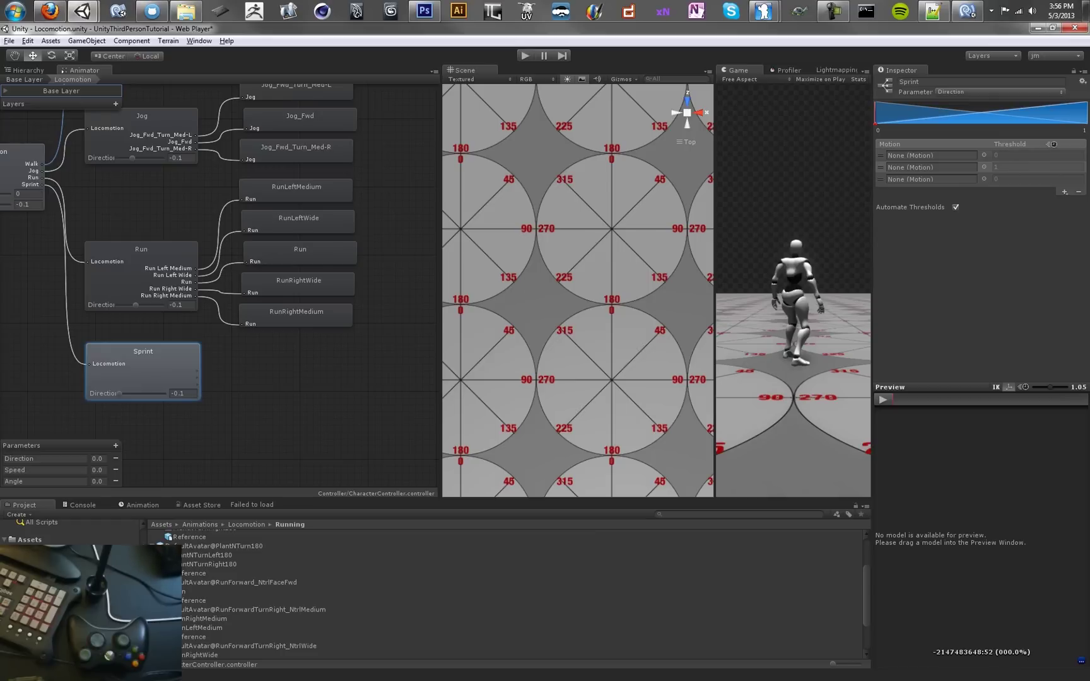
# - Place Sprint_Fwd_Turn_Med-L, Sprint_Fwd and Sprint_Fwd_Turn_Med-R from the Sprinting folder into the slots
pyautogui.click(57, 621)
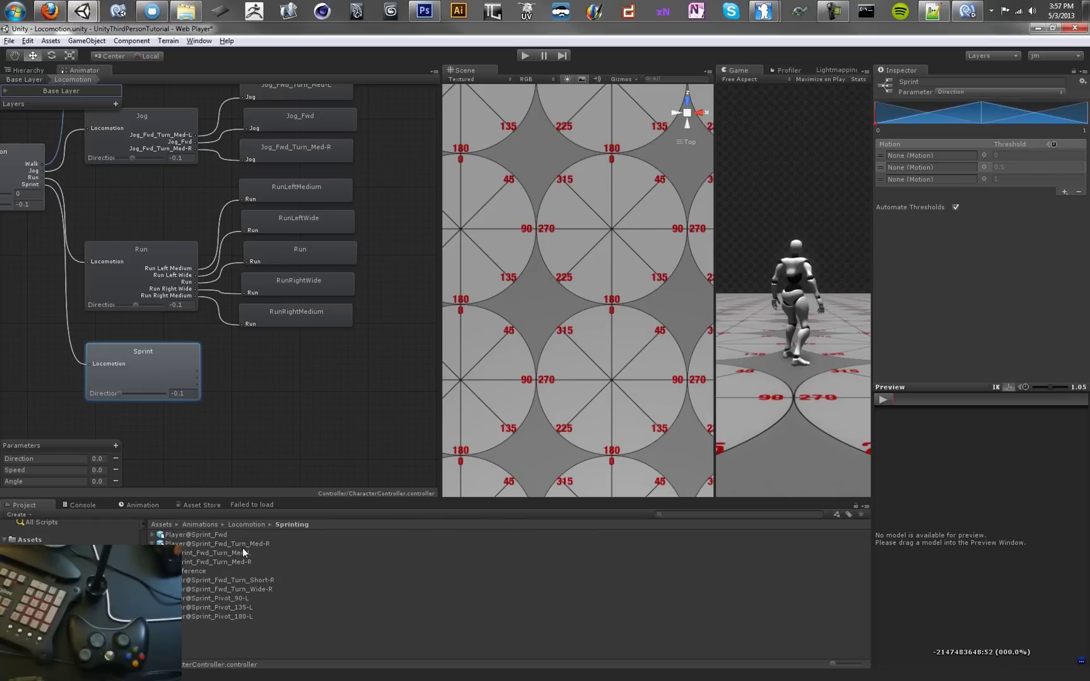
pyautogui.moveTo(243, 553); pyautogui.dragTo(933, 155)
pyautogui.moveTo(254, 559); pyautogui.dragTo(934, 180)
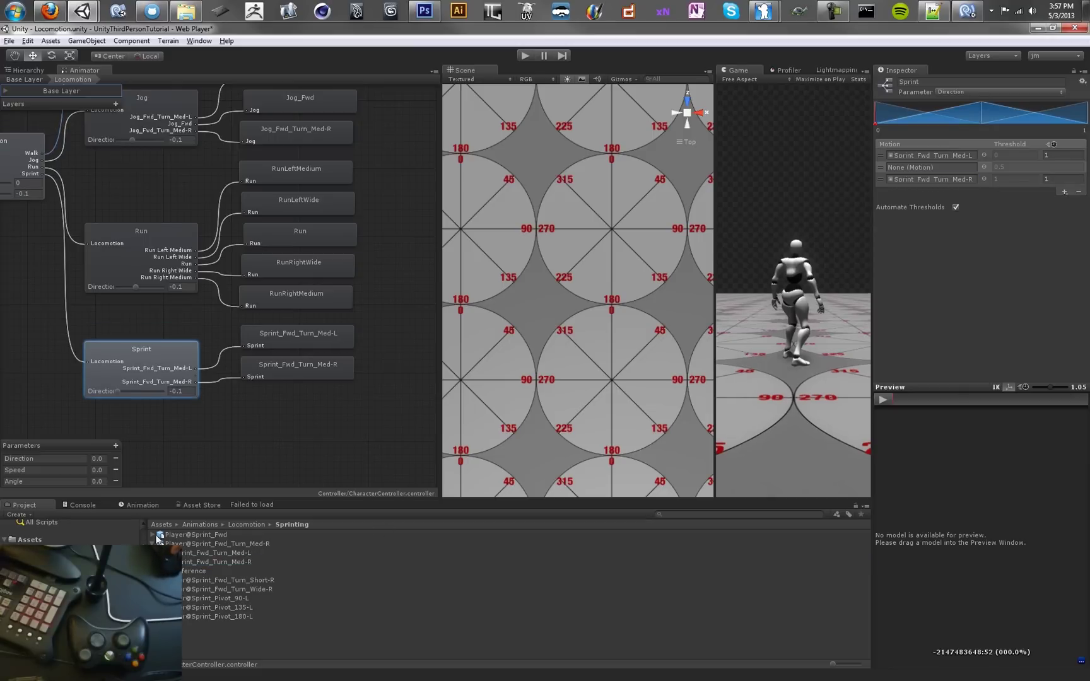
pyautogui.click(154, 535)
pyautogui.moveTo(454, 445); pyautogui.dragTo(958, 169)
# - Turn off Automate Thresholds and set the Sprint thresholds to -1, 0 and 1
pyautogui.click(969, 222)
pyautogui.click(955, 206)
pyautogui.click(1020, 155)
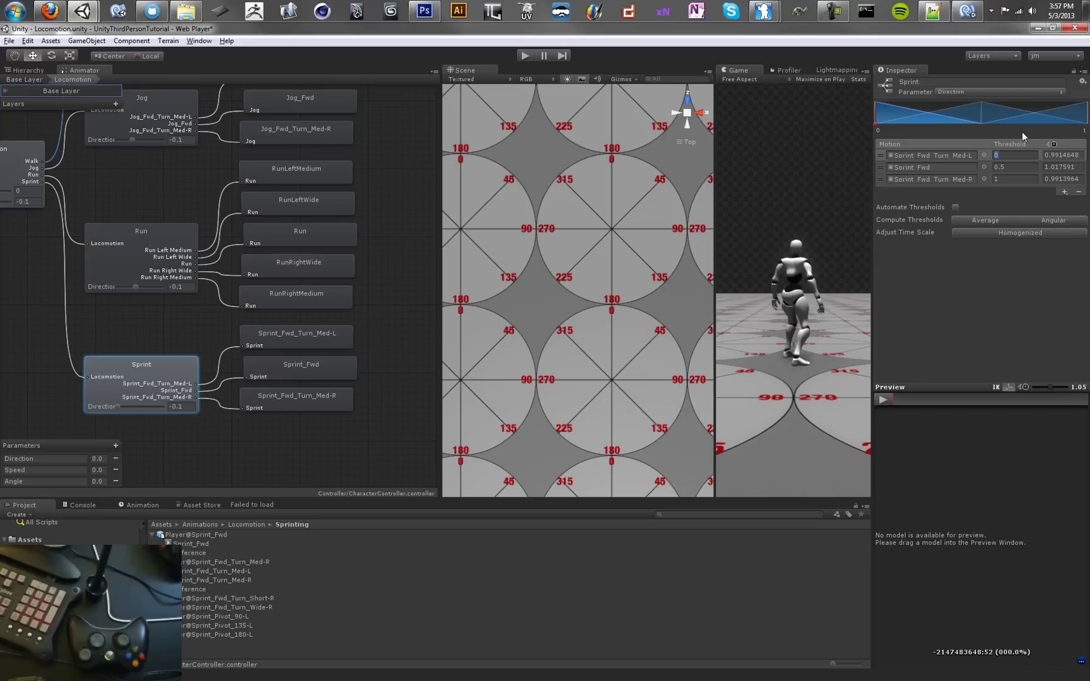
pyautogui.write('-1')
pyautogui.press('Tab')
pyautogui.press('Tab')
pyautogui.write('0')
pyautogui.press('Tab')
pyautogui.moveTo(363, 291); pyautogui.dragTo(258, 316, button='middle')
# - Preview the Locomotion blend tree with its Direction nudged toward the right
pyautogui.click(76, 289)
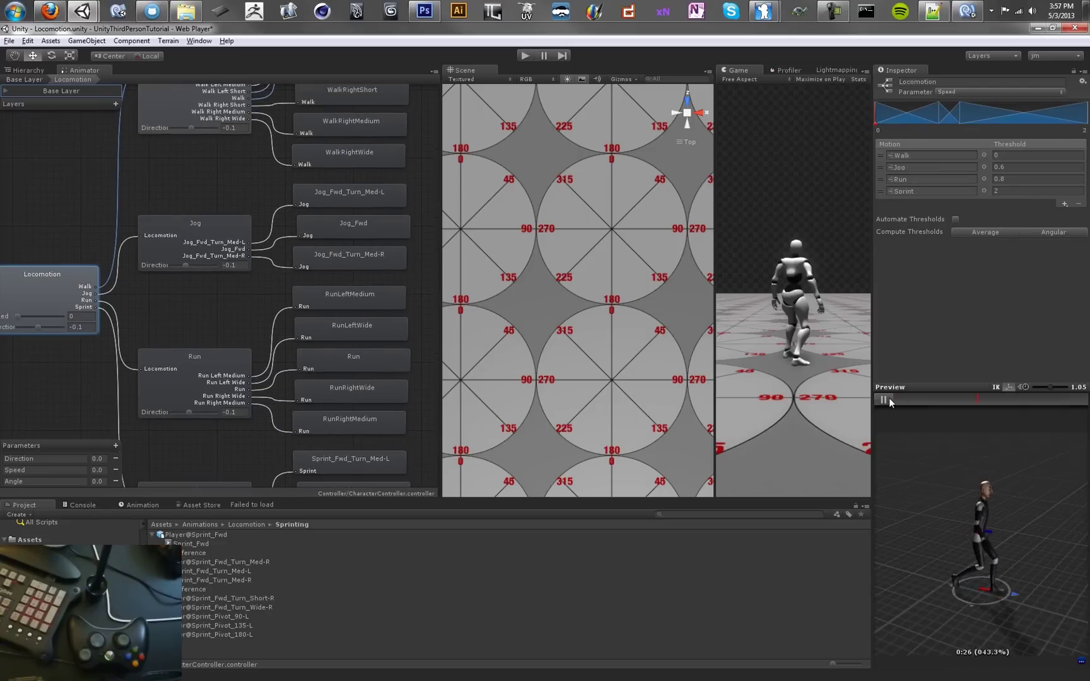
pyautogui.moveTo(38, 328)
pyautogui.mouseDown()
pyautogui.moveTo(22, 318)
pyautogui.moveTo(88, 337)
pyautogui.moveTo(48, 335)
pyautogui.moveTo(31, 318)
pyautogui.mouseUp()
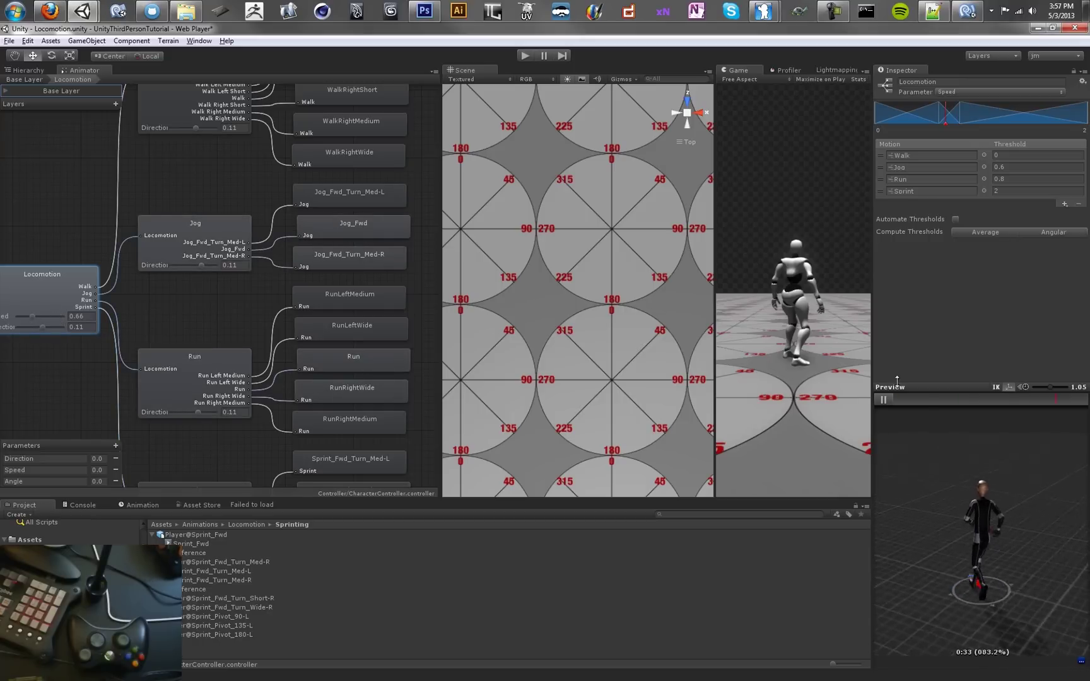
# - Play the game from Base Layer, watching the Locomotion tree live in a widened Game view
pyautogui.click(25, 80)
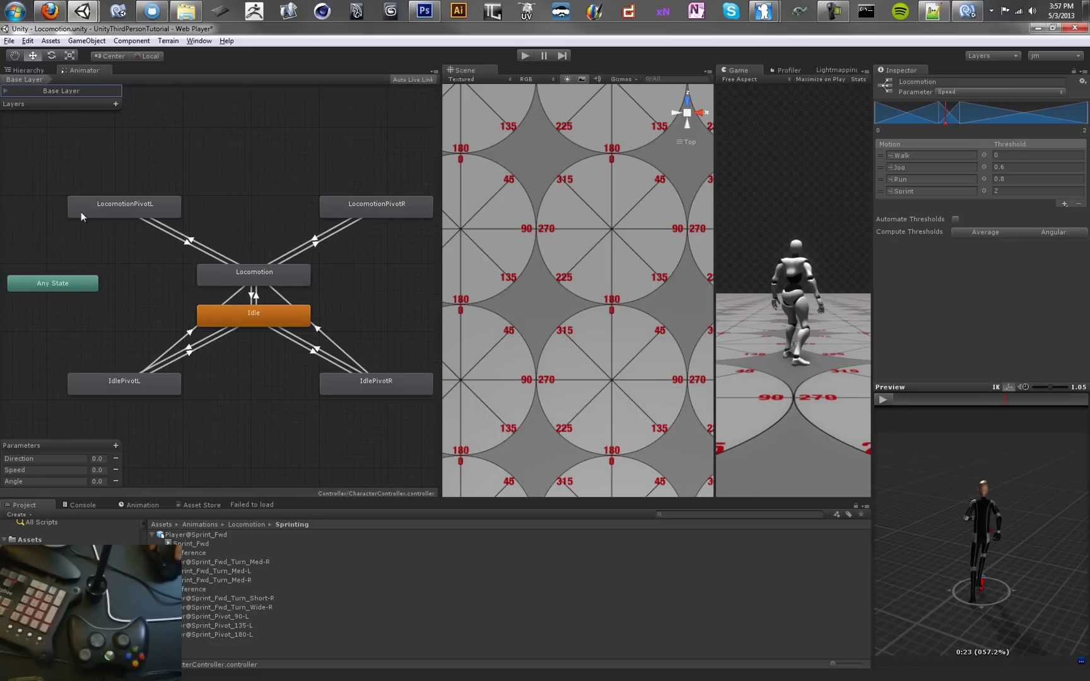
pyautogui.click(523, 56)
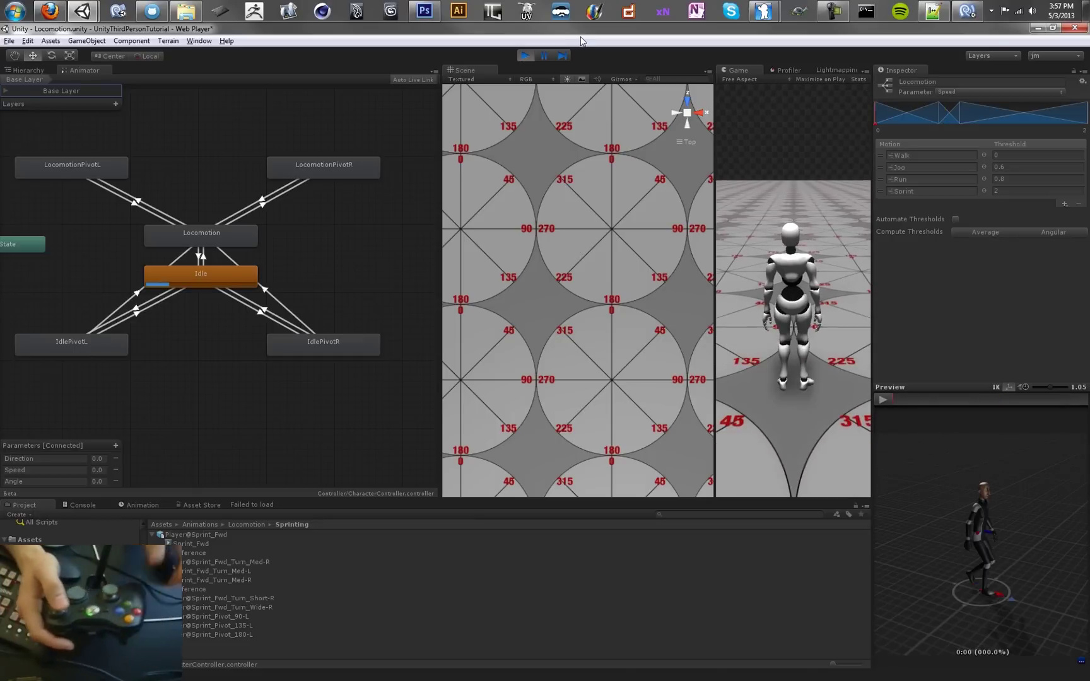
pyautogui.click(250, 237)
pyautogui.doubleClick(250, 238)
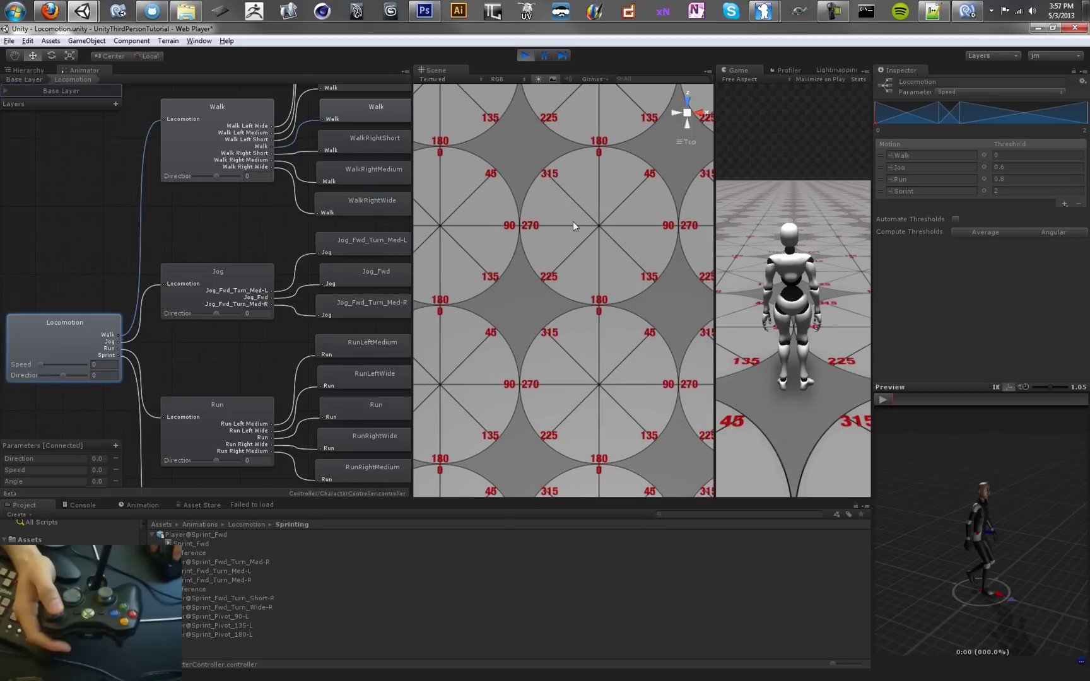
pyautogui.moveTo(716, 200); pyautogui.dragTo(563, 241)
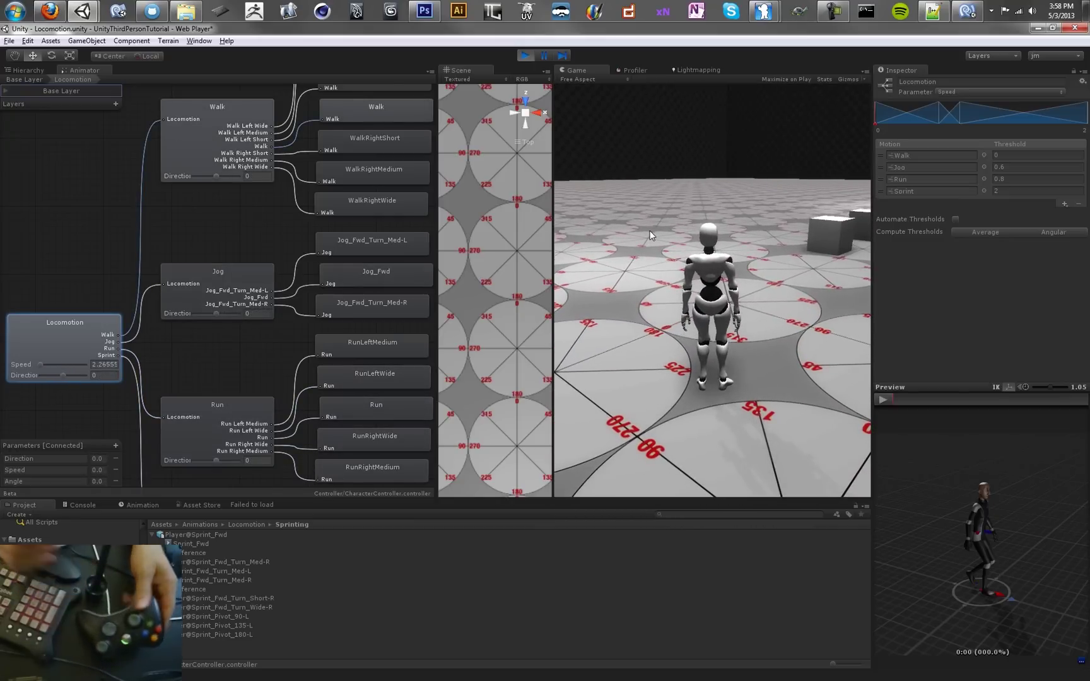
# - Stop play mode and add a Locomotion@Idle_Jump state from the Jumping folder
pyautogui.click(527, 55)
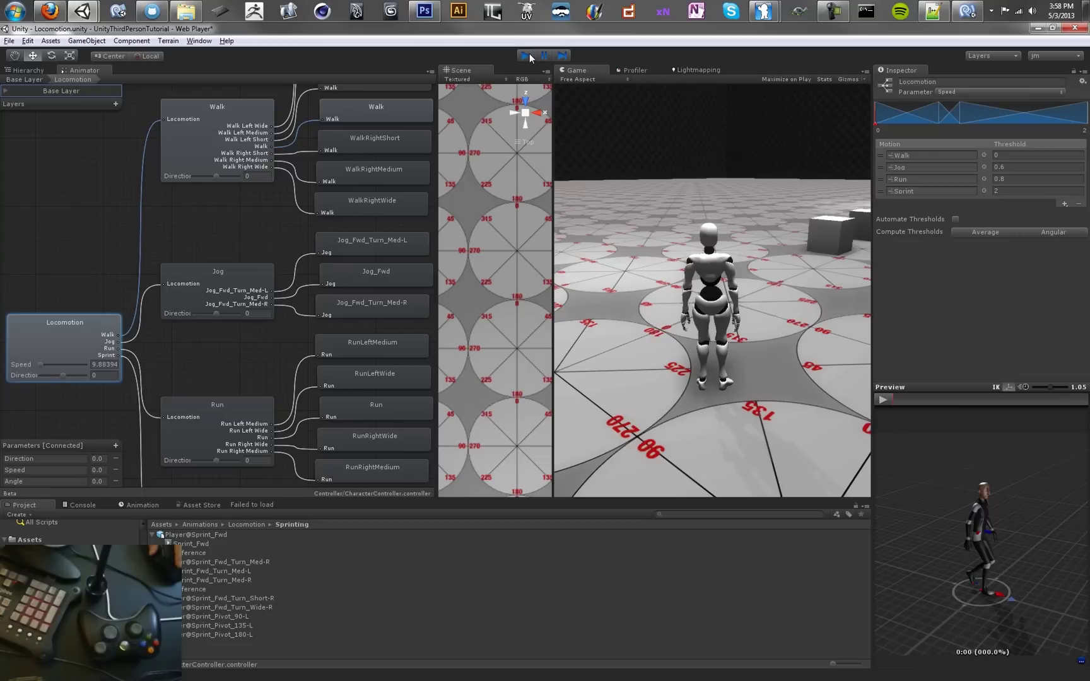
pyautogui.click(63, 91)
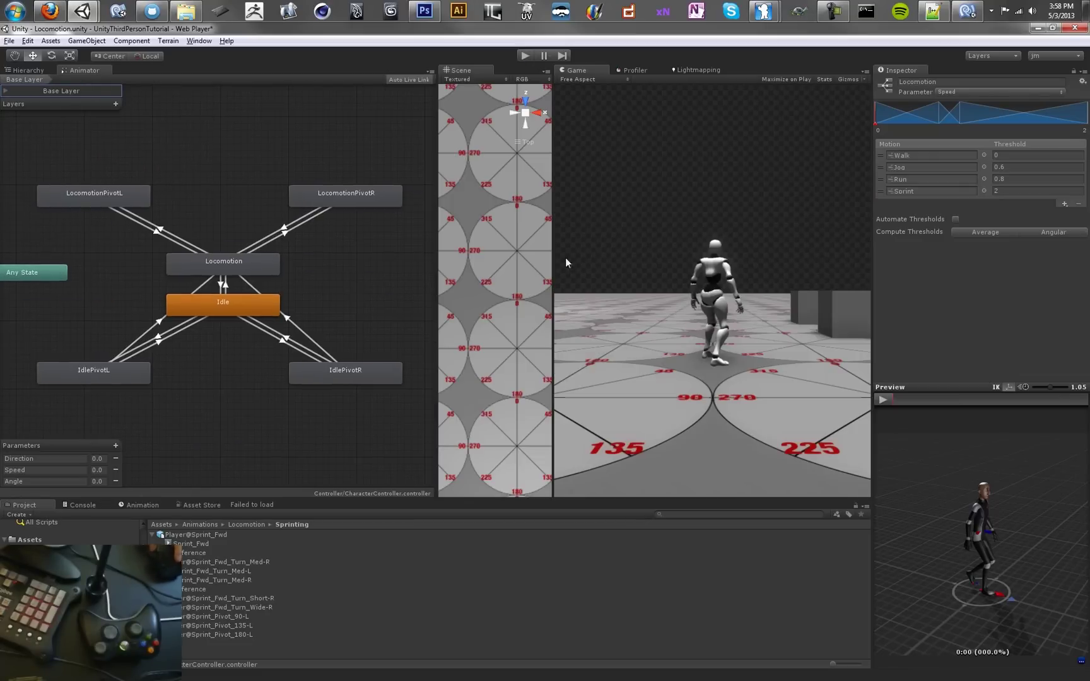
pyautogui.click(248, 150)
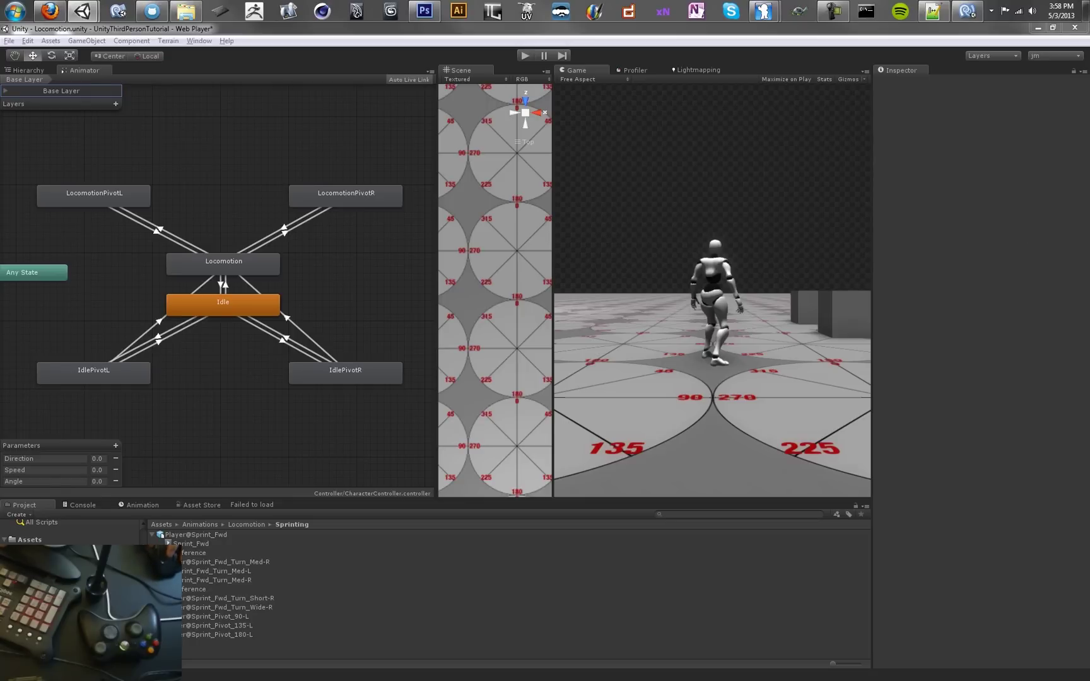
pyautogui.click(183, 574)
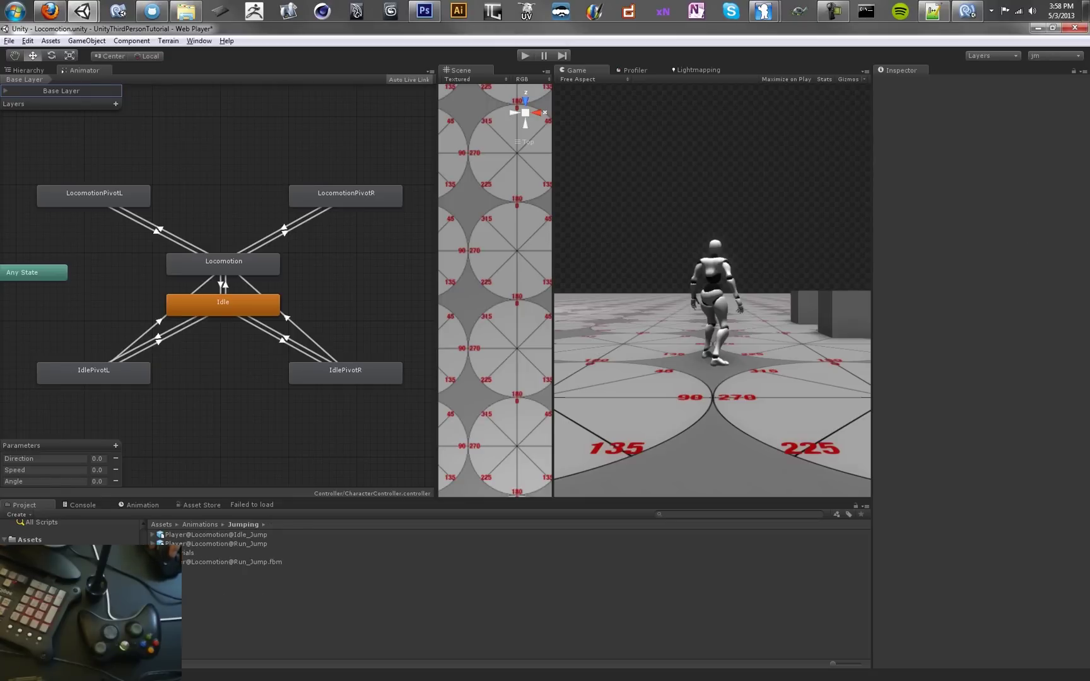
pyautogui.click(153, 535)
pyautogui.moveTo(210, 574); pyautogui.dragTo(210, 409)
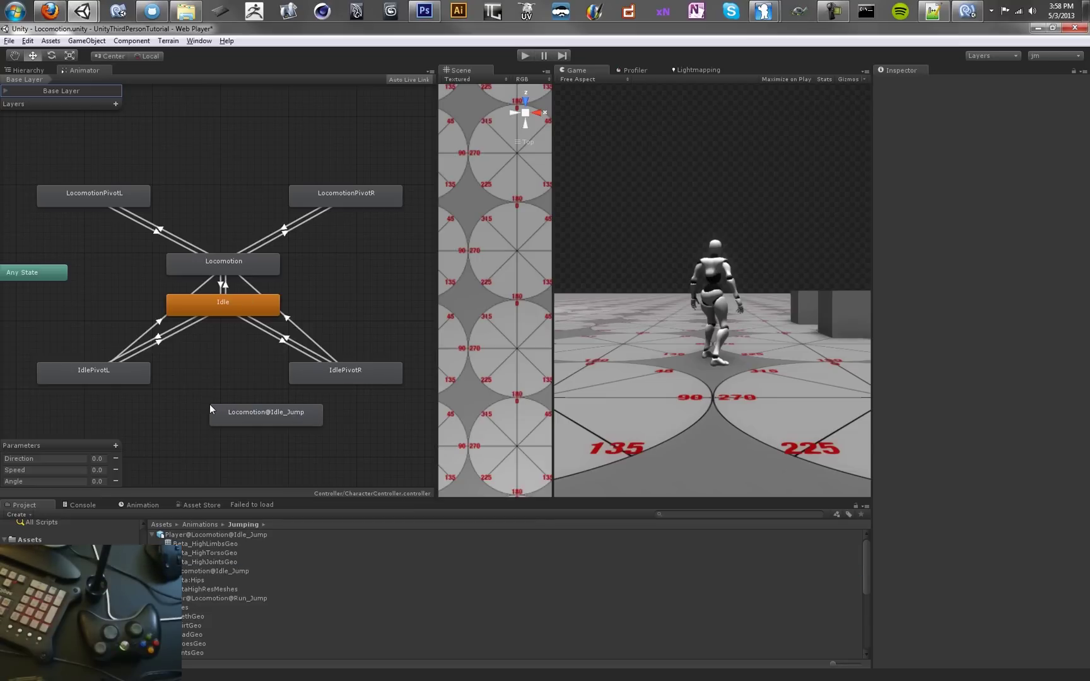
# - Add Locomotion@Run_Jump above Locomotion and position Idle_Jump below Idle
pyautogui.scroll(-5, 213, 608)
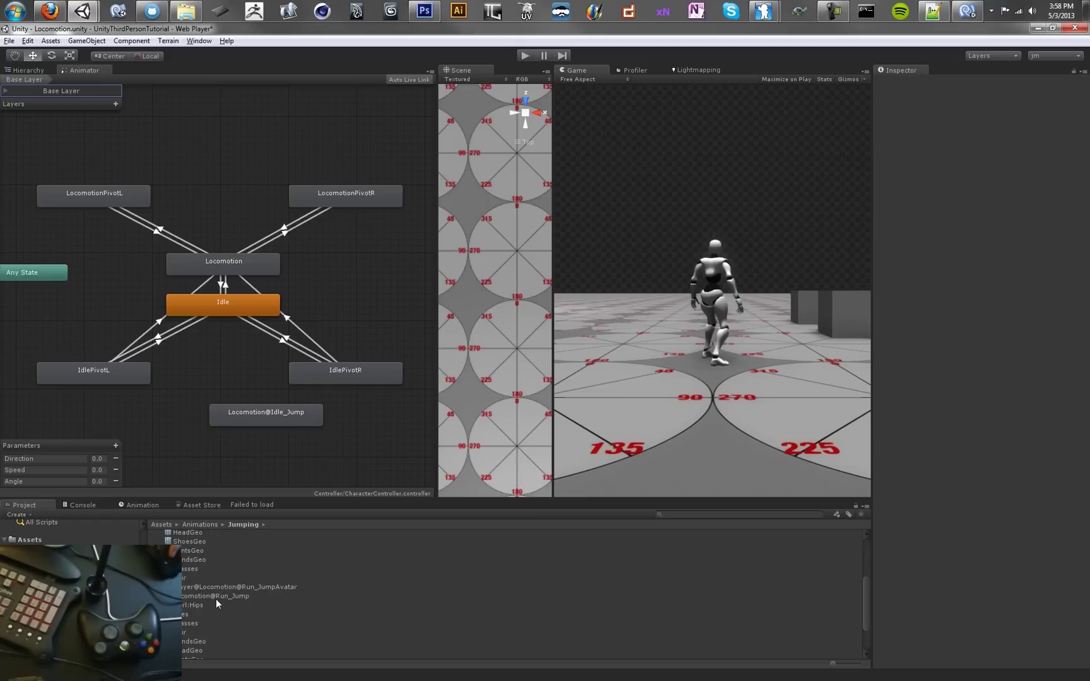
pyautogui.moveTo(216, 599); pyautogui.dragTo(210, 131)
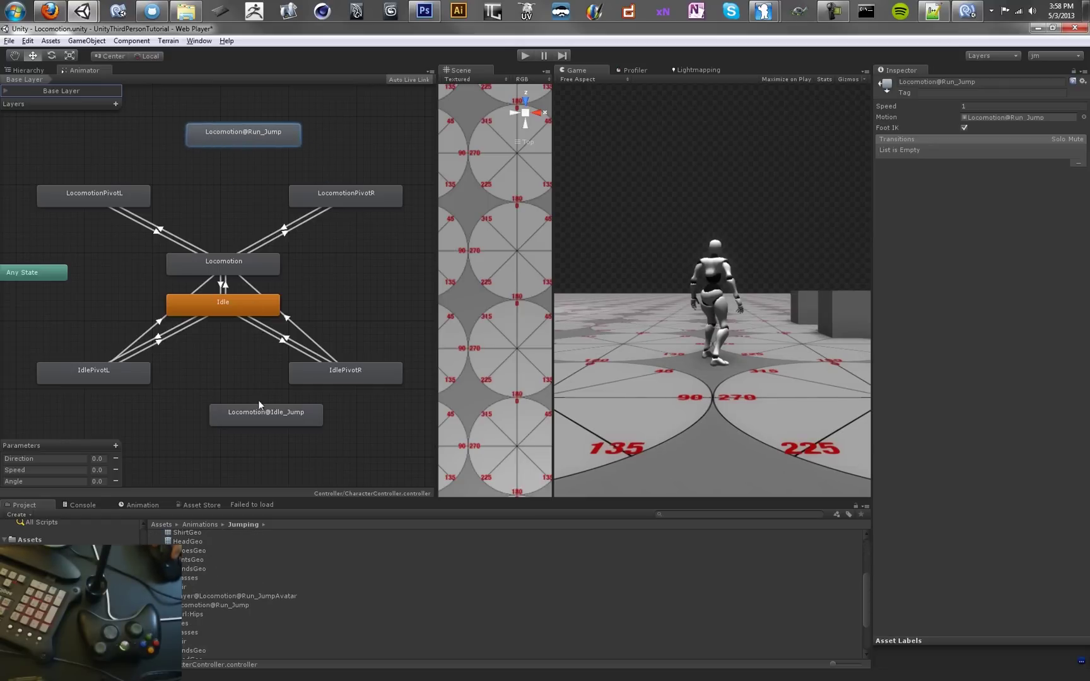
pyautogui.moveTo(260, 411); pyautogui.dragTo(216, 411)
pyautogui.moveTo(239, 131); pyautogui.dragTo(227, 124)
pyautogui.moveTo(223, 409); pyautogui.dragTo(218, 437)
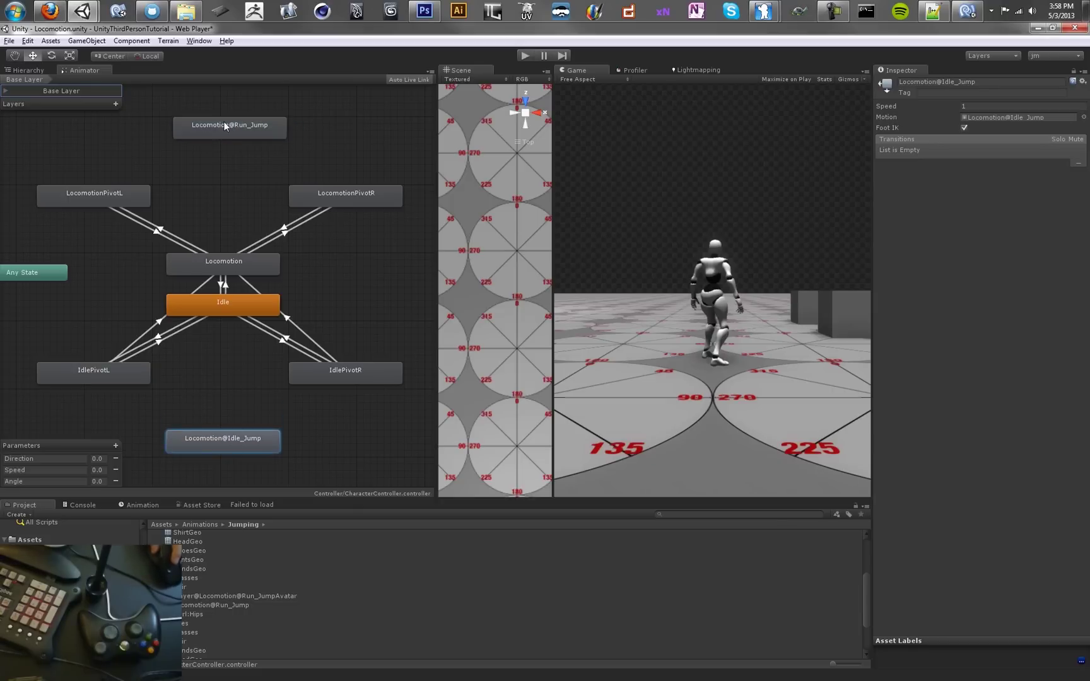
pyautogui.moveTo(227, 124); pyautogui.dragTo(219, 122)
# - Create transitions from Locomotion to Locomotion@Run_Jump and Locomotion@Idle_Jump
pyautogui.click(233, 437)
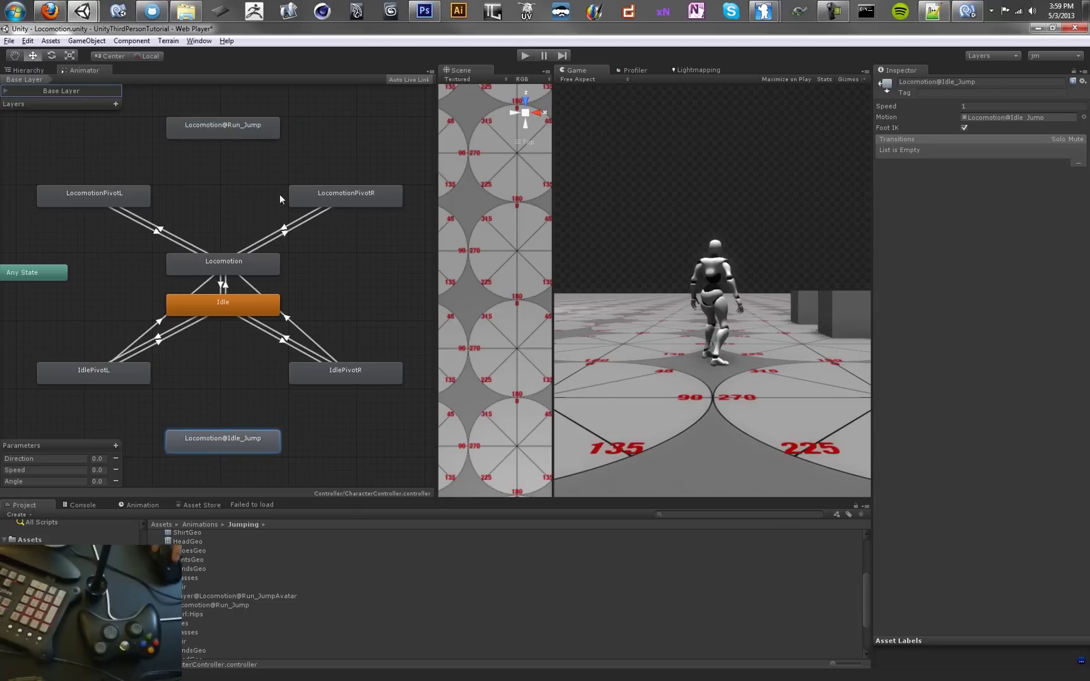
pyautogui.rightClick(230, 259)
pyautogui.click(266, 267)
pyautogui.click(230, 131)
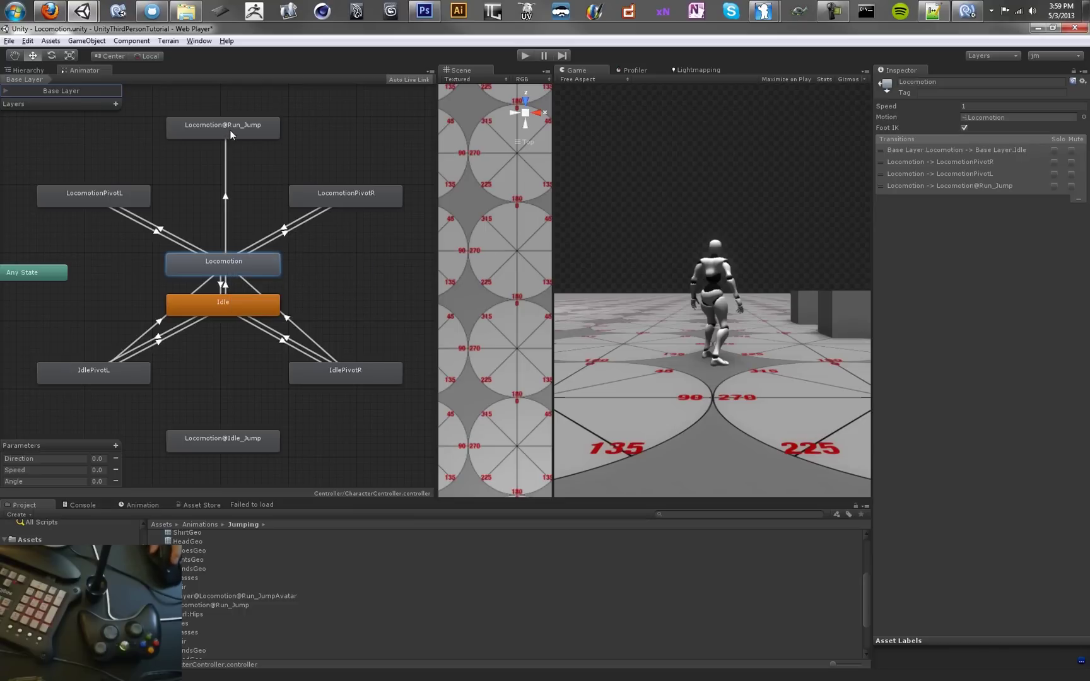
pyautogui.rightClick(254, 263)
pyautogui.click(278, 272)
pyautogui.click(228, 444)
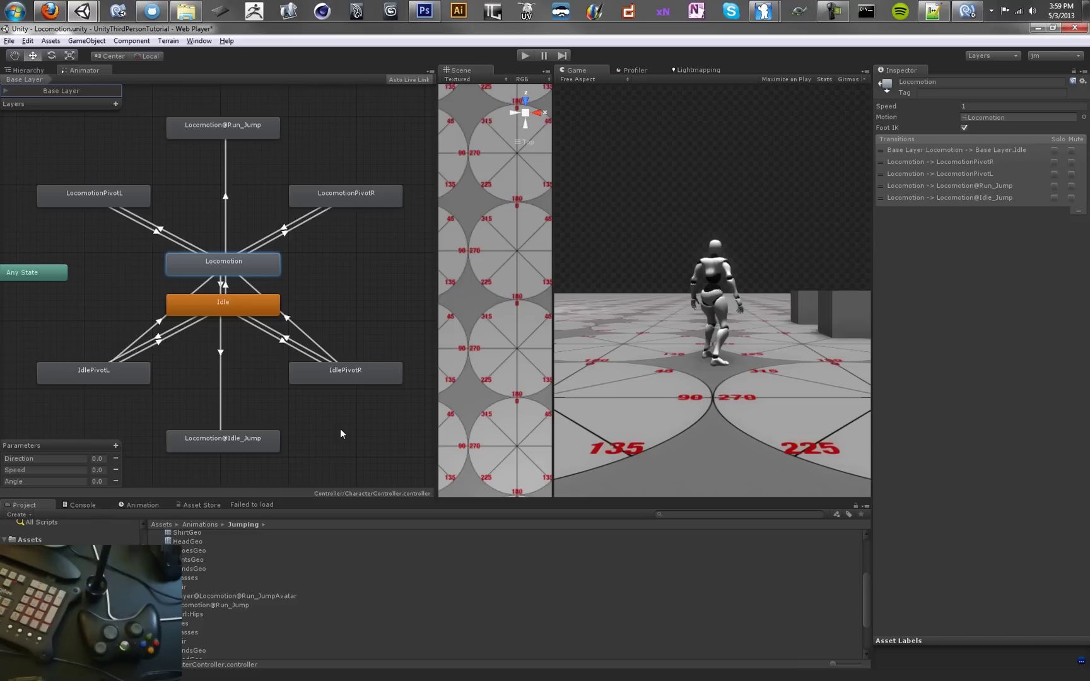
# - Add a Bool parameter named Jump
pyautogui.click(115, 445)
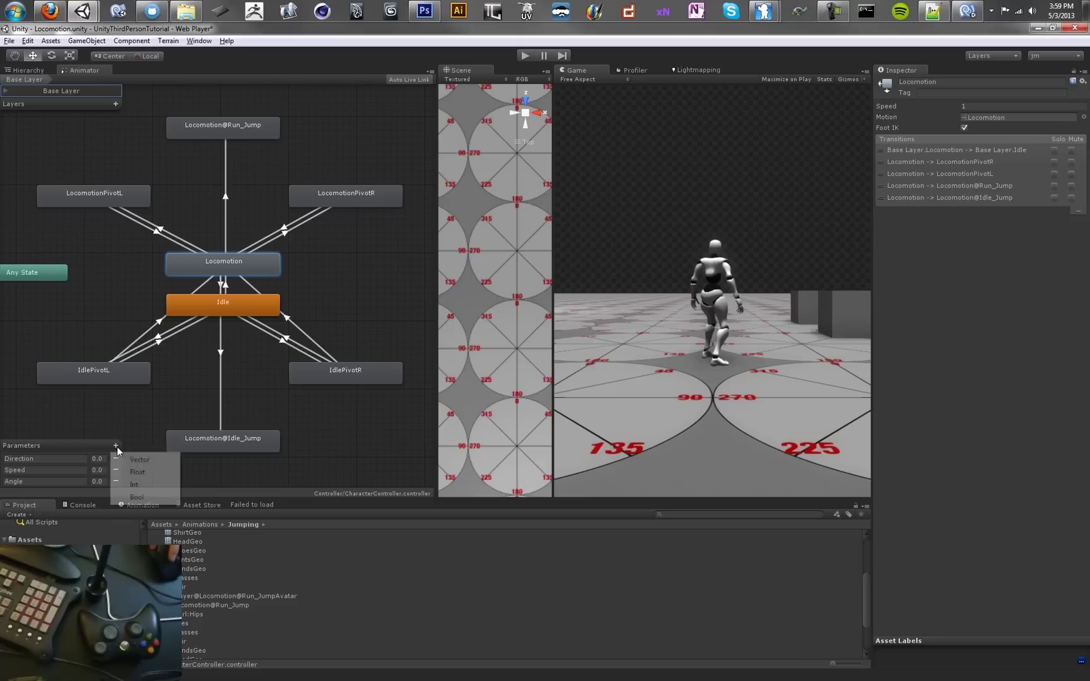
pyautogui.click(138, 497)
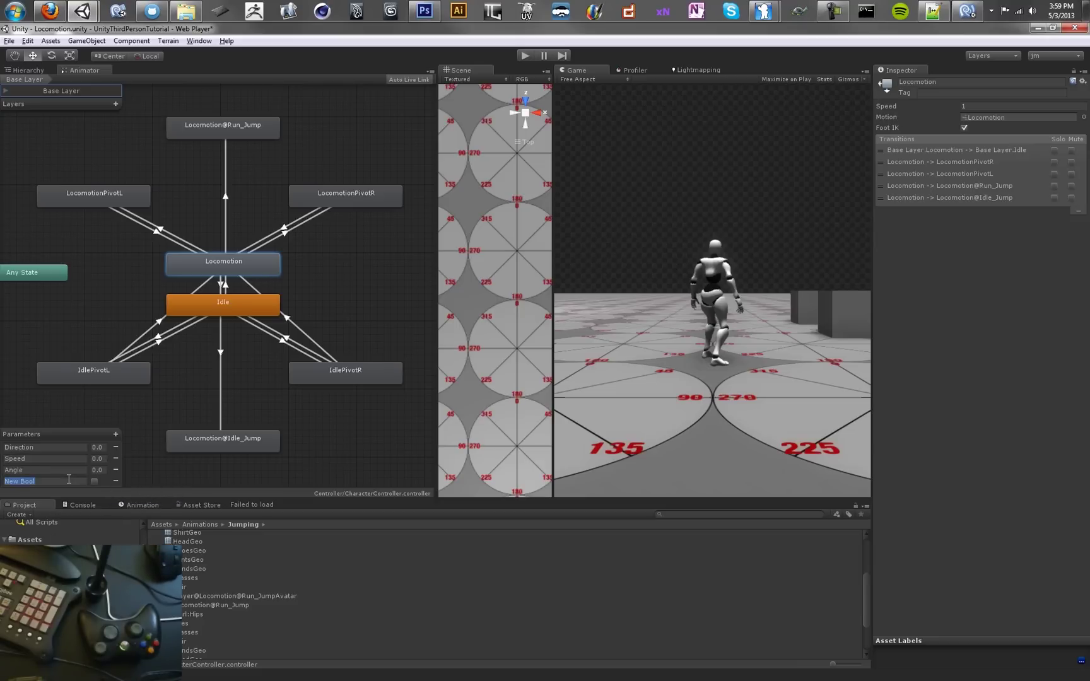
pyautogui.write('Jumpp')
pyautogui.click(94, 470)
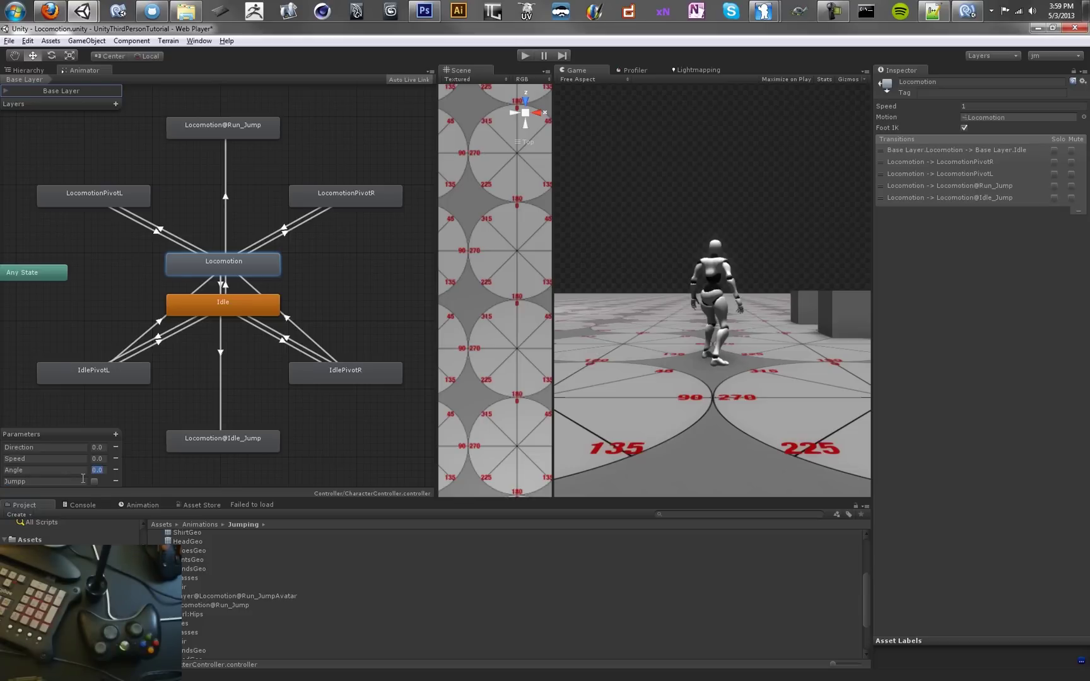
pyautogui.click(81, 479)
# - Add Float parameters JumpCurve and CapsuleCurve
pyautogui.click(116, 434)
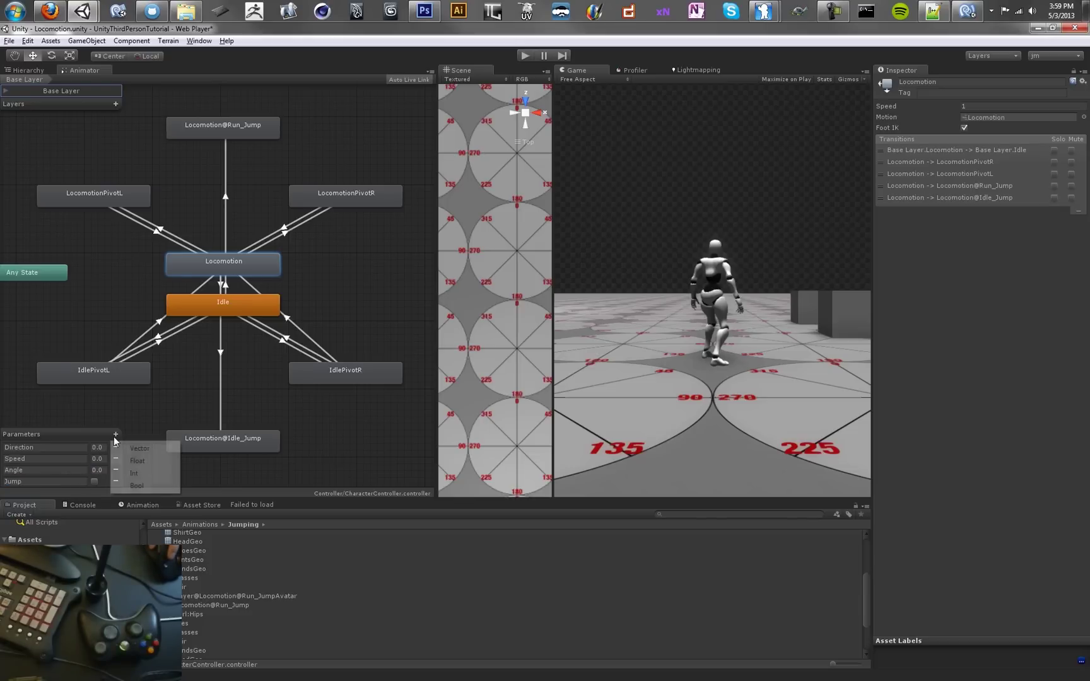
pyautogui.click(137, 461)
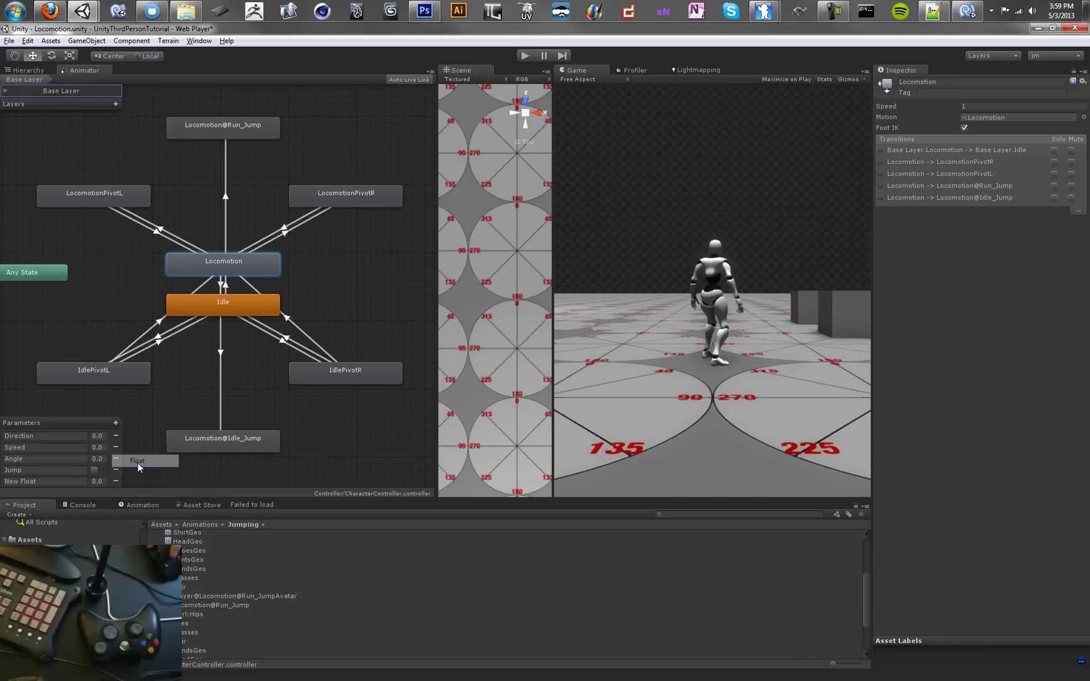
pyautogui.doubleClick(25, 483)
pyautogui.write('JumpCurve')
pyautogui.click(116, 422)
pyautogui.click(137, 449)
pyautogui.doubleClick(48, 481)
pyautogui.write('Capsule')
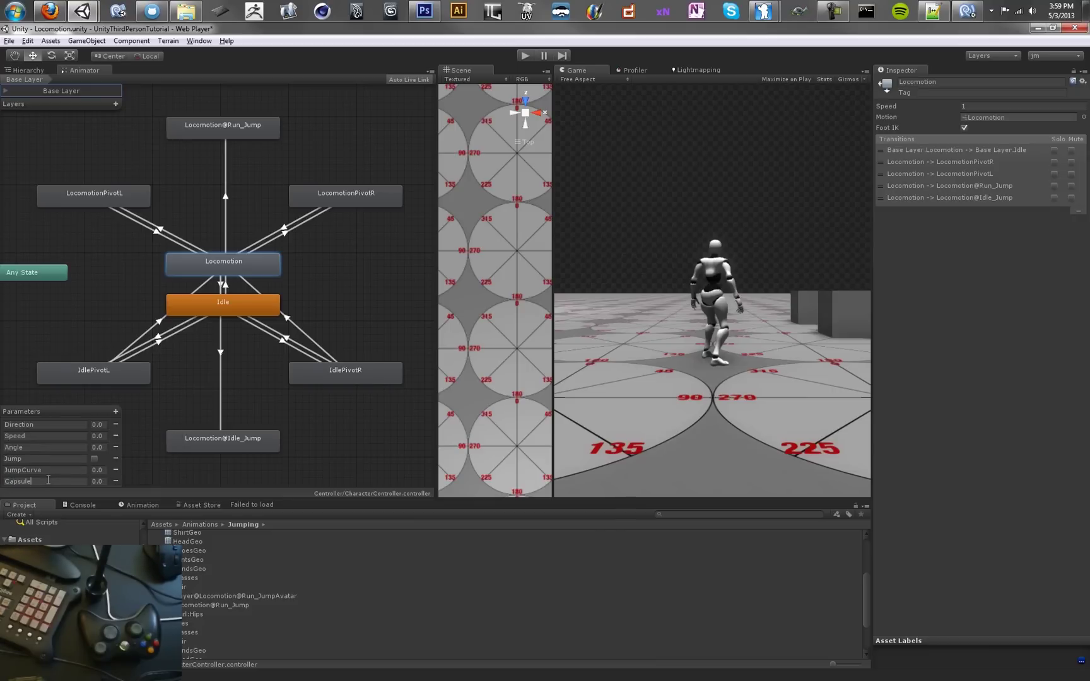
pyautogui.write('Curve')
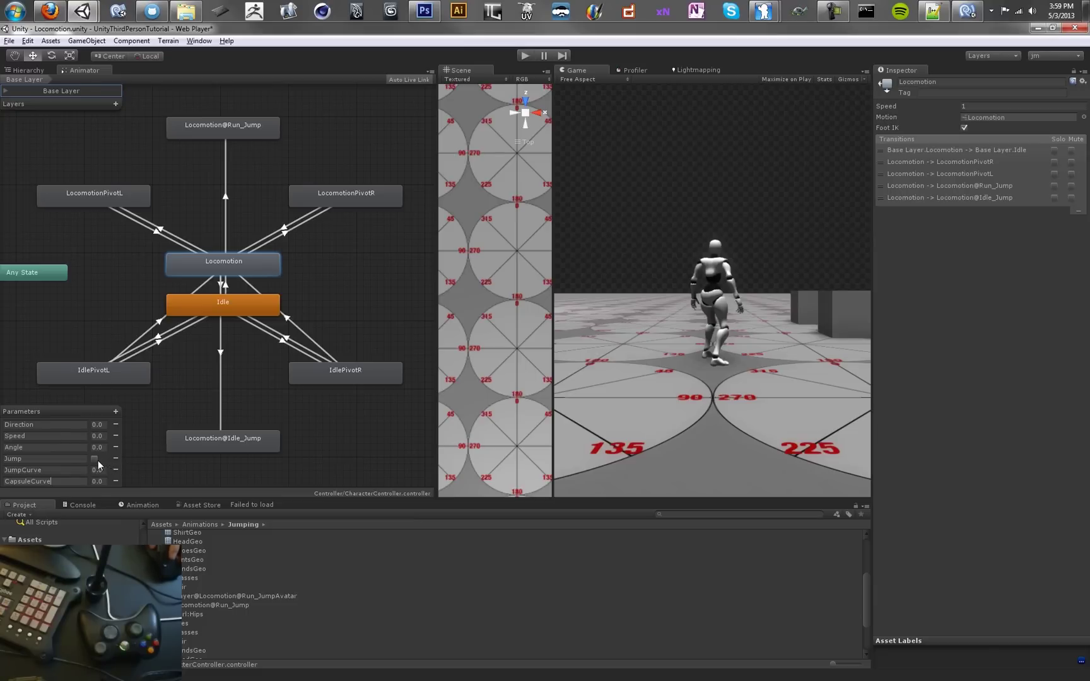
# - Set Jump true as the condition on both Locomotion jump transitions
pyautogui.moveTo(344, 301); pyautogui.dragTo(338, 297, button='middle')
pyautogui.click(214, 339)
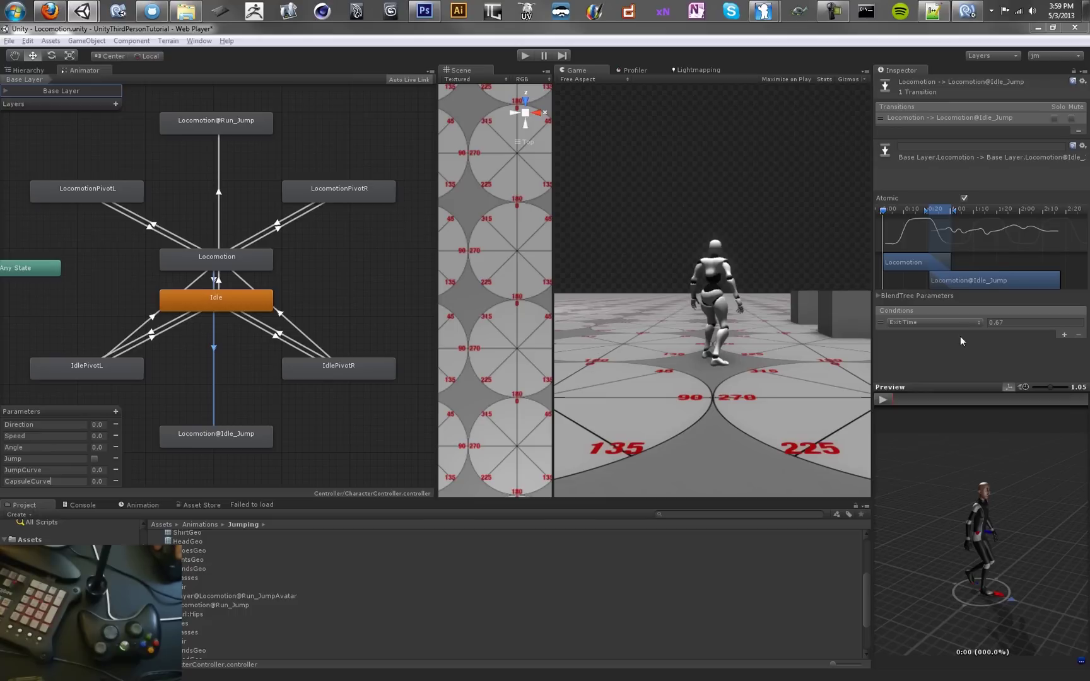
pyautogui.click(927, 323)
pyautogui.click(922, 369)
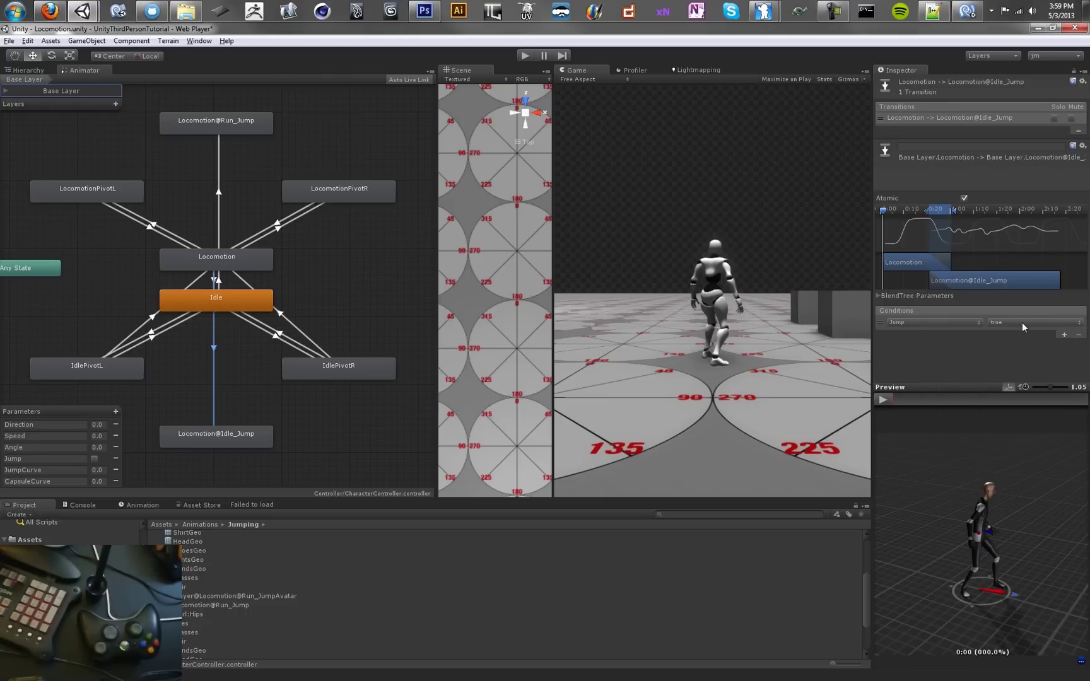
pyautogui.click(218, 218)
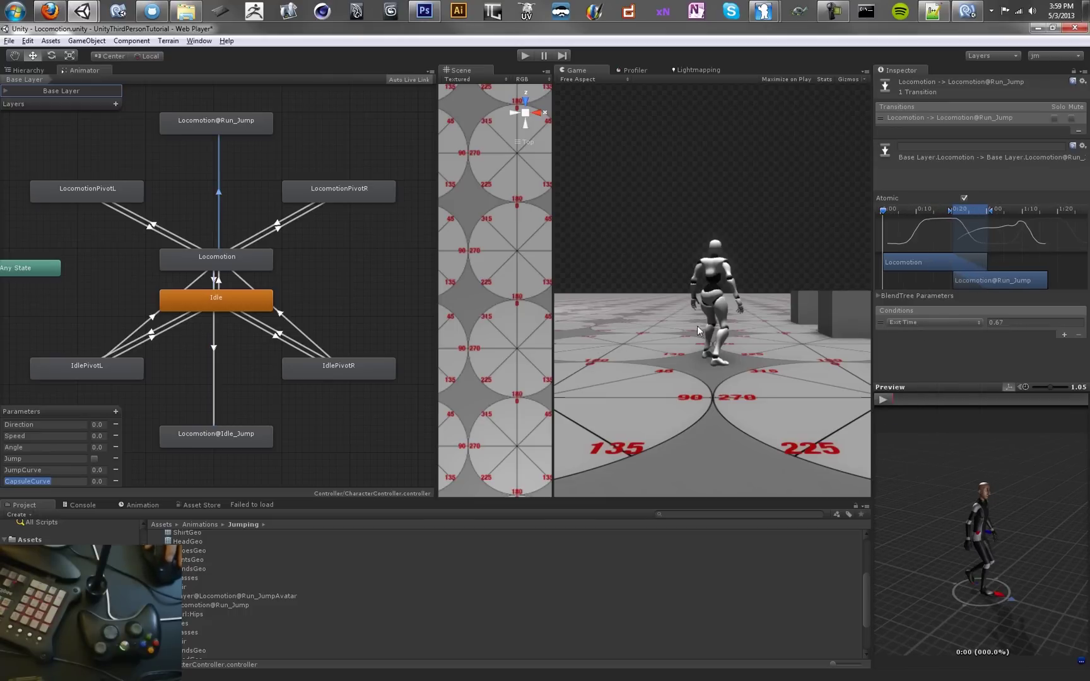
pyautogui.click(933, 322)
pyautogui.click(921, 372)
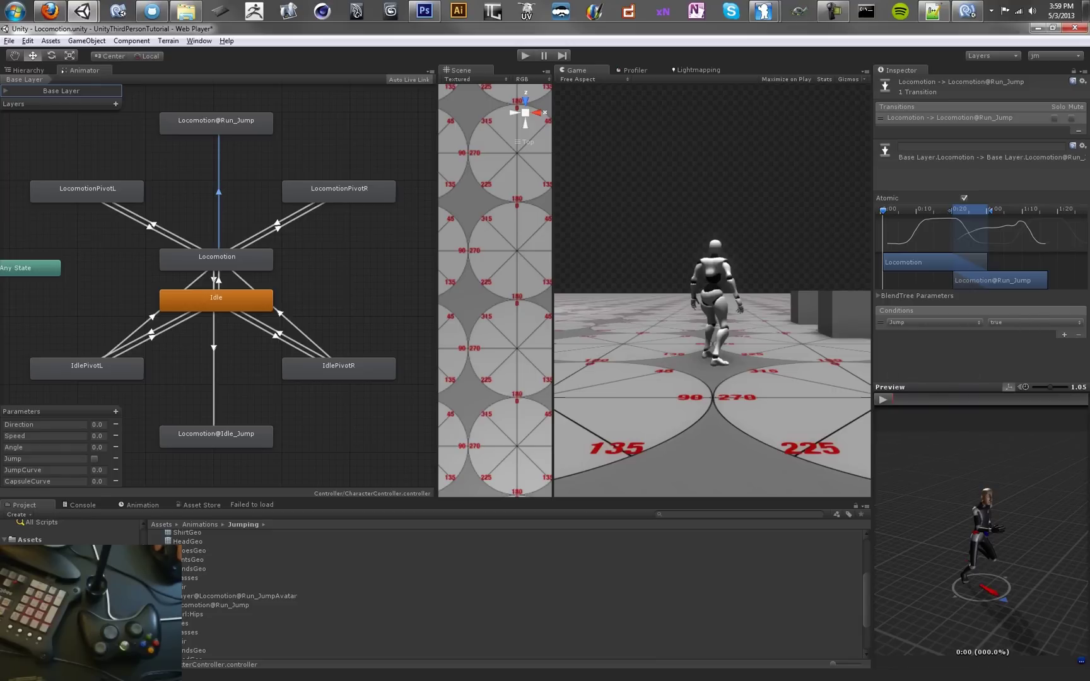
pyautogui.click(887, 398)
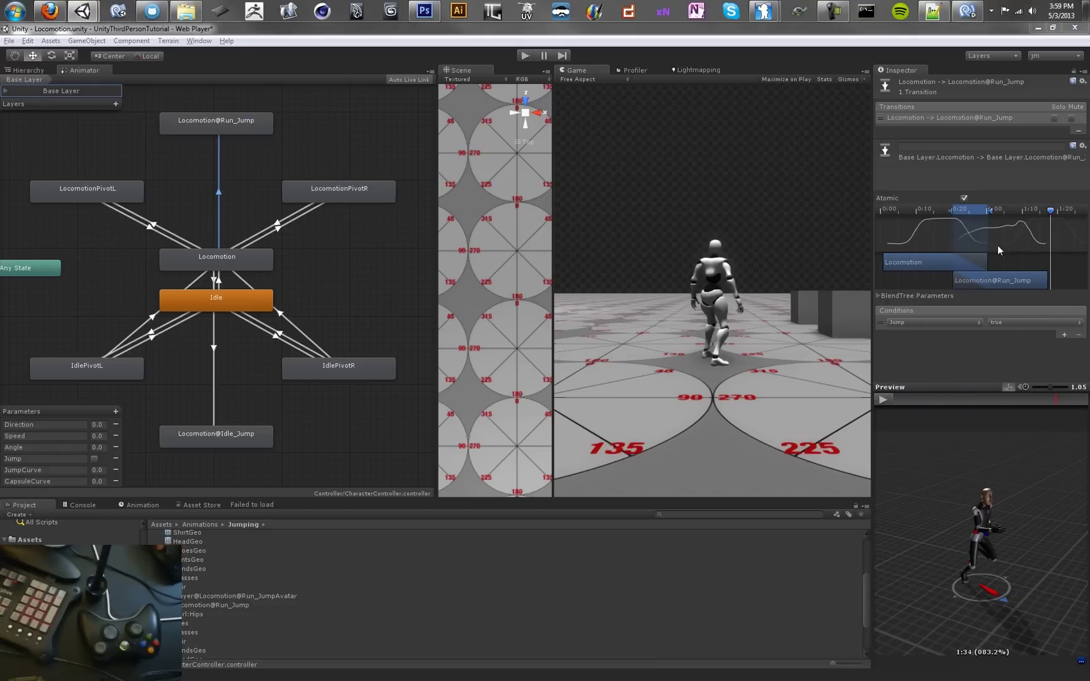
# - Add return transitions from Run_Jump to Locomotion and from Idle_Jump to Idle
pyautogui.click(240, 123)
pyautogui.rightClick(247, 124)
pyautogui.click(284, 132)
pyautogui.click(213, 260)
pyautogui.click(221, 435)
pyautogui.rightClick(221, 435)
pyautogui.click(249, 441)
pyautogui.click(234, 305)
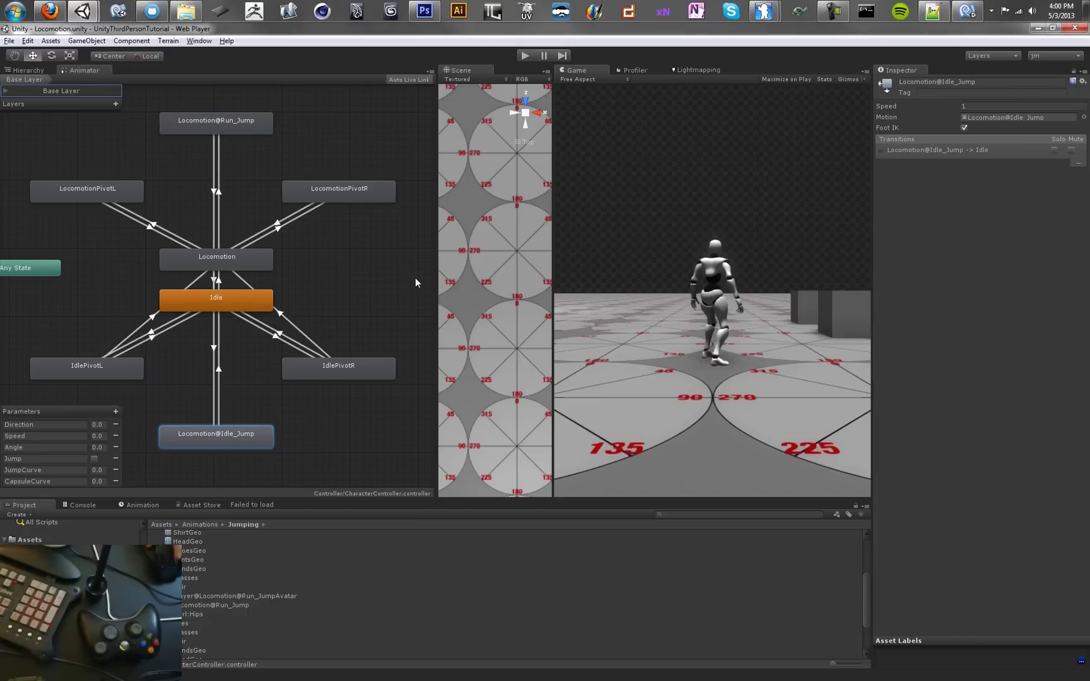
pyautogui.moveTo(392, 296); pyautogui.dragTo(393, 289, button='middle')
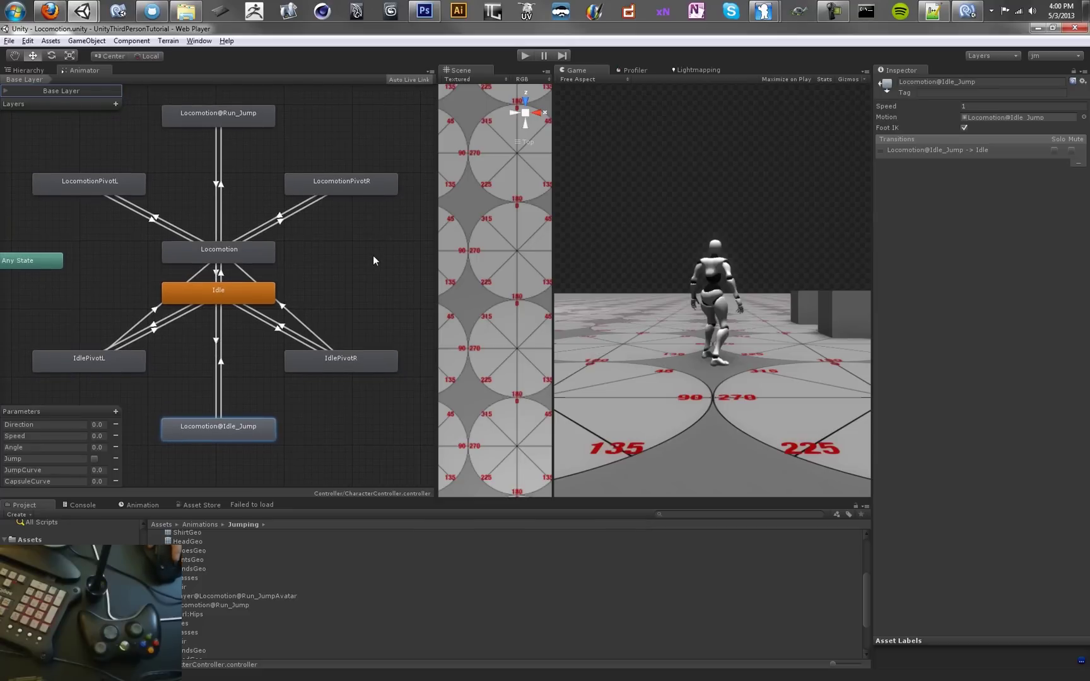
pyautogui.moveTo(373, 255); pyautogui.dragTo(312, 319, button='middle')
# - Select the Locomotion@Run_Jump state and asset, and expand its clip's Curves section
pyautogui.click(202, 154)
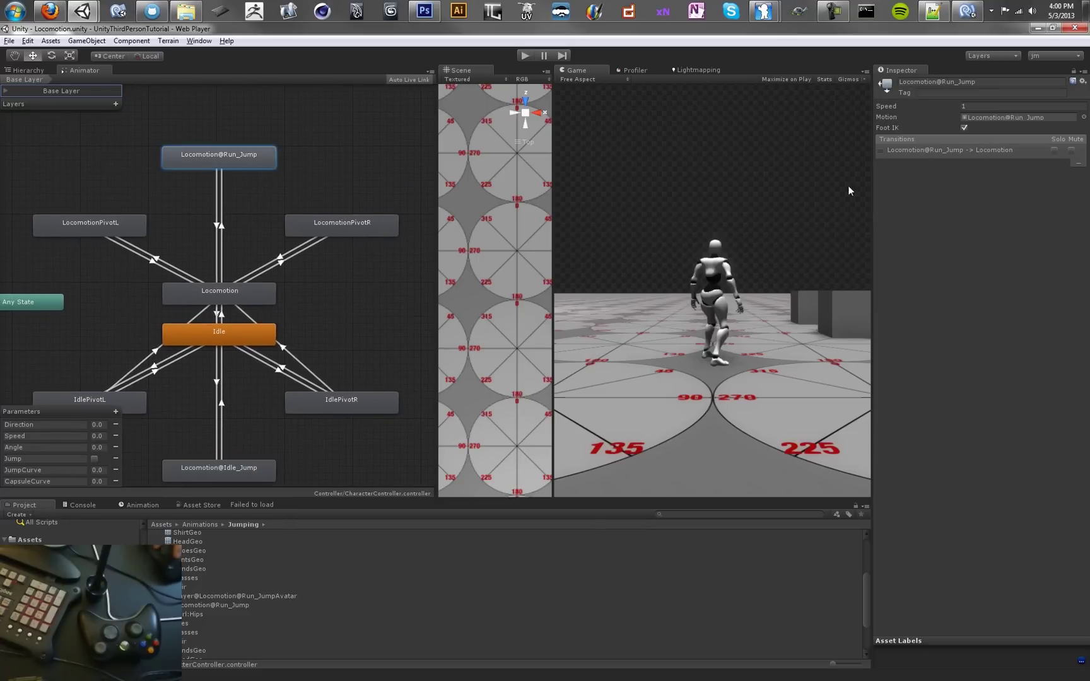
pyautogui.click(257, 596)
pyautogui.scroll(2, 256, 596)
pyautogui.click(217, 539)
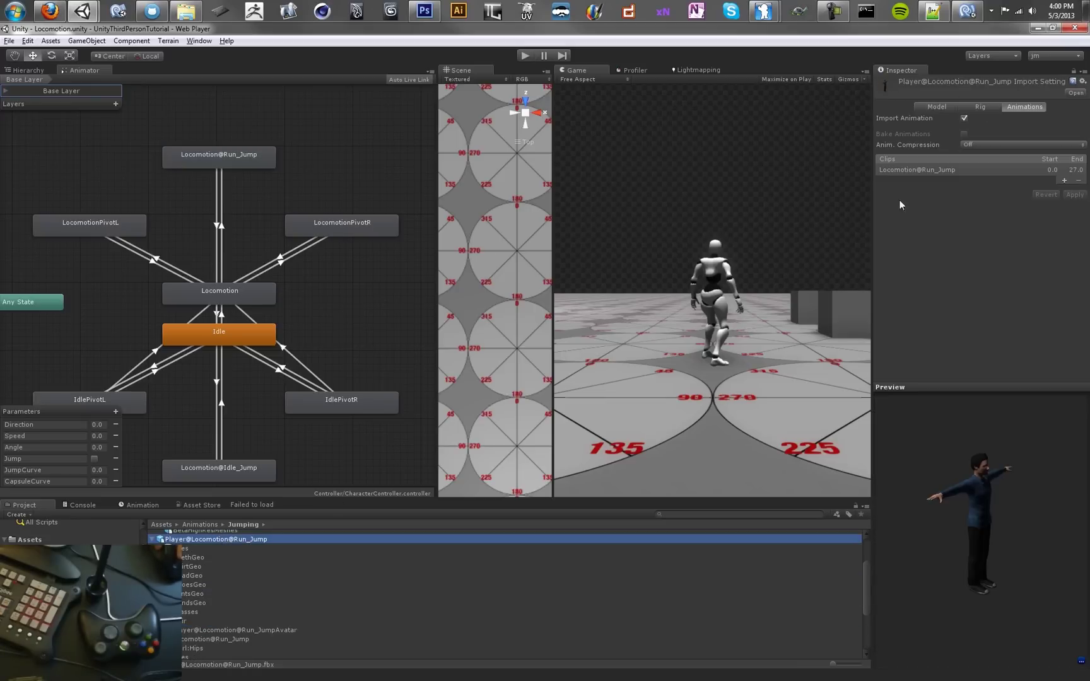
pyautogui.click(947, 170)
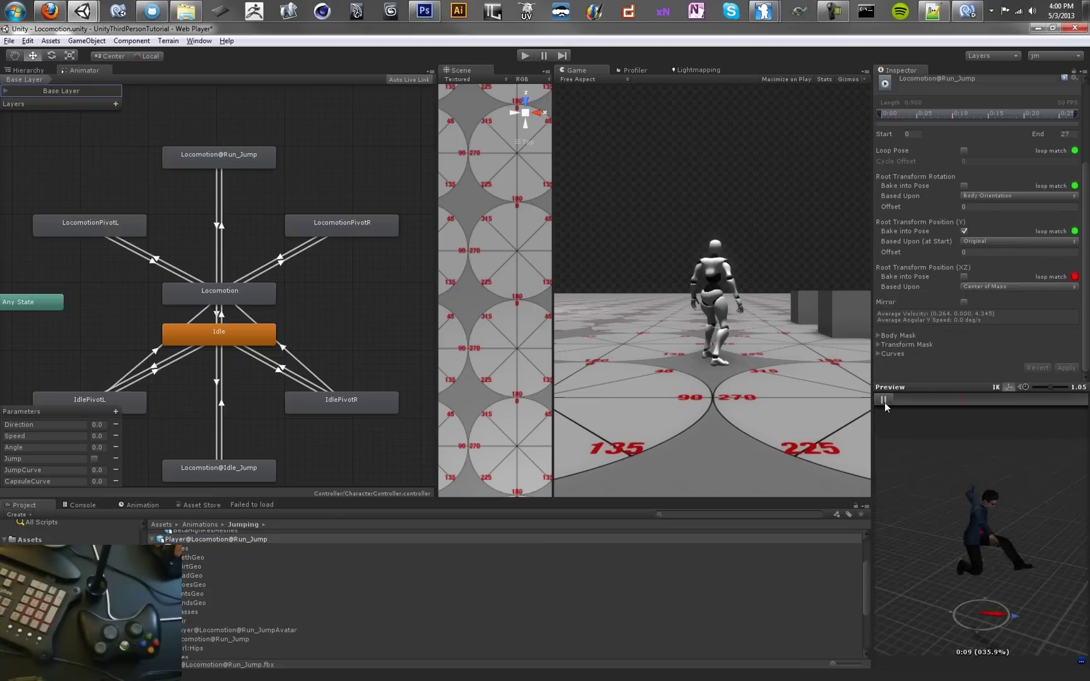
pyautogui.click(880, 355)
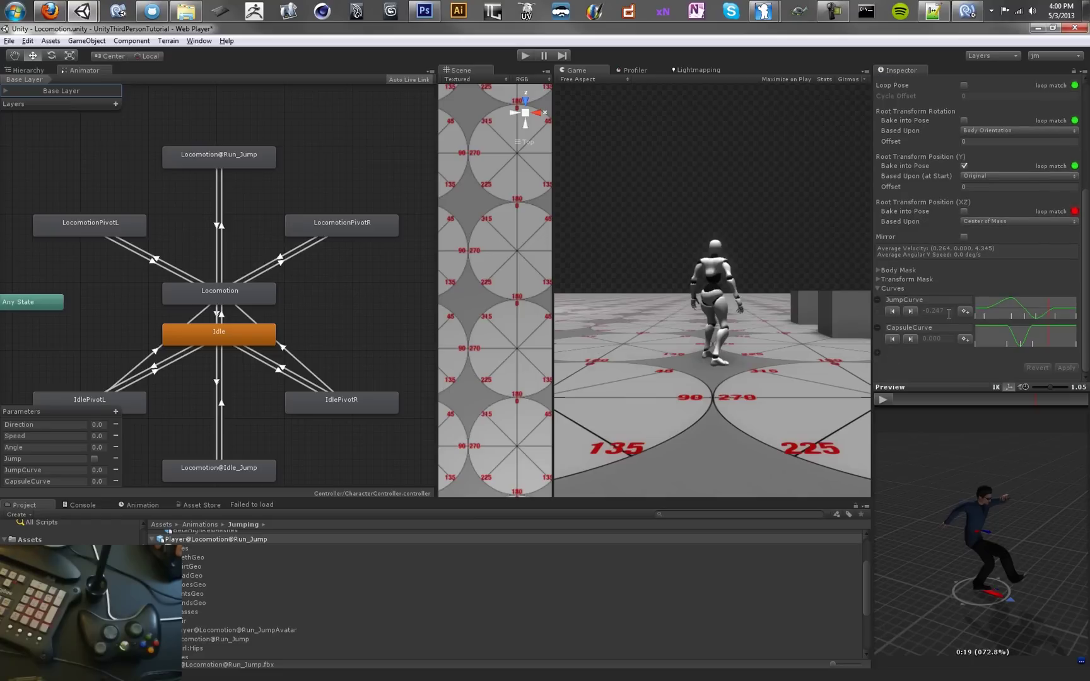
# - Inspect the JumpCurve and CapsuleCurve keys in the larger curve editor
pyautogui.click(996, 308)
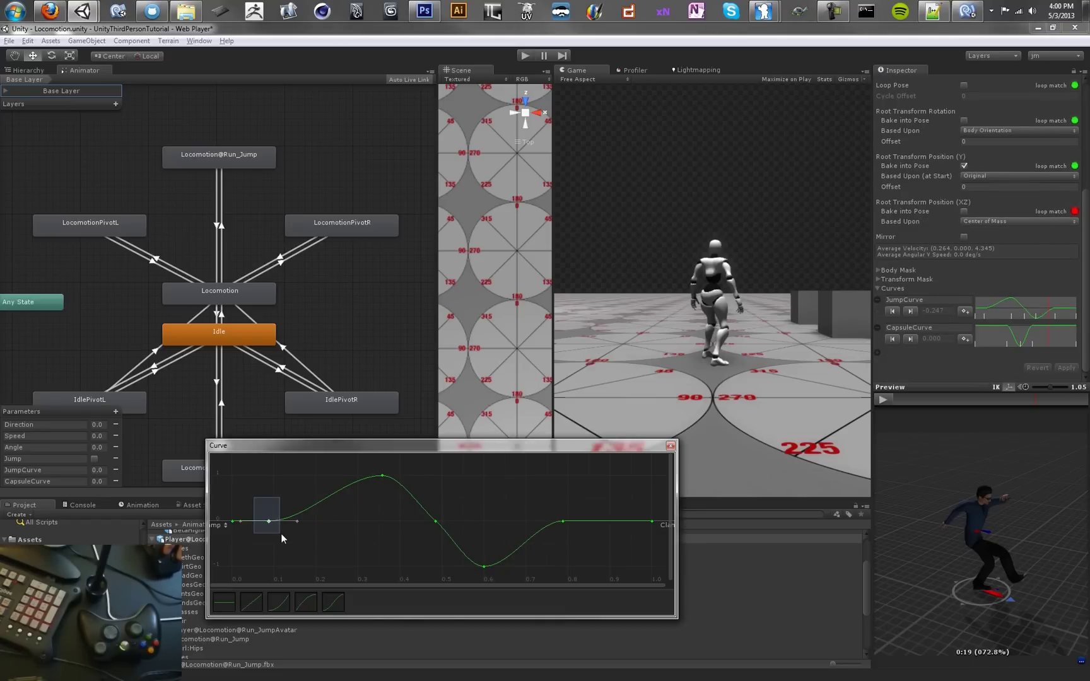
pyautogui.moveTo(281, 534); pyautogui.dragTo(282, 534)
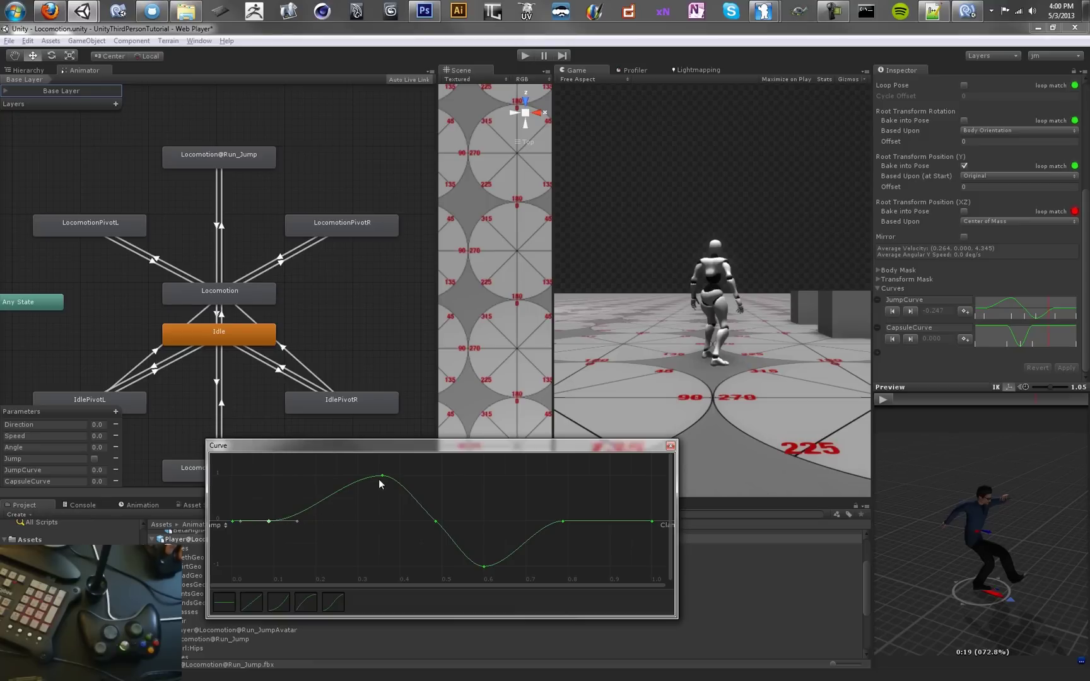
pyautogui.moveTo(434, 533); pyautogui.dragTo(468, 514)
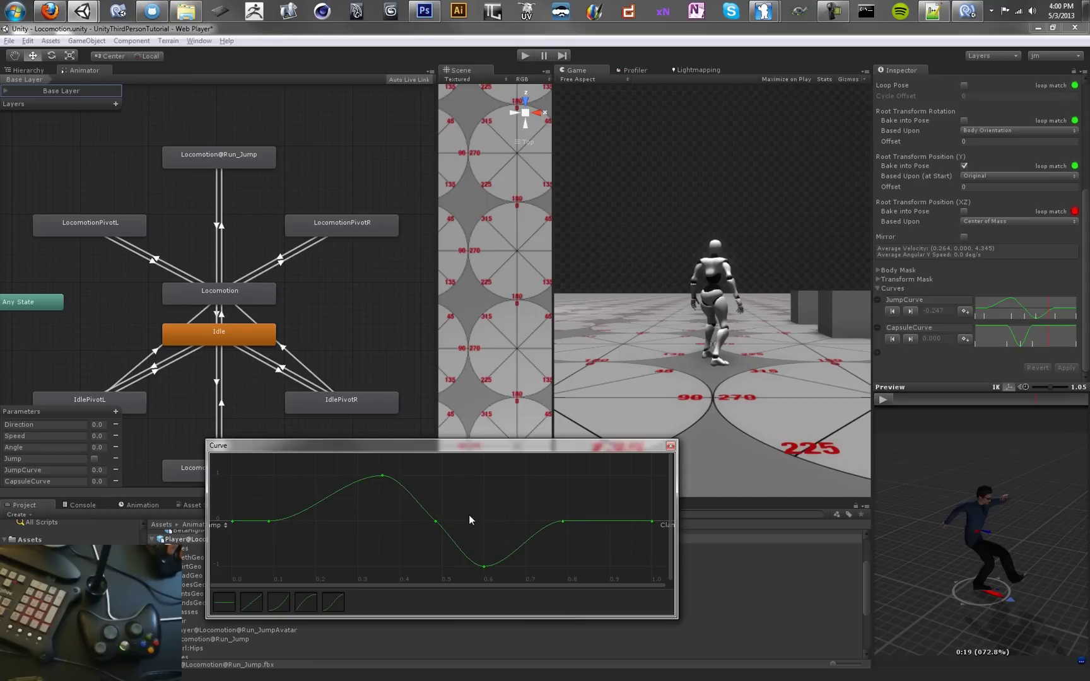
pyautogui.click(670, 447)
pyautogui.click(1010, 338)
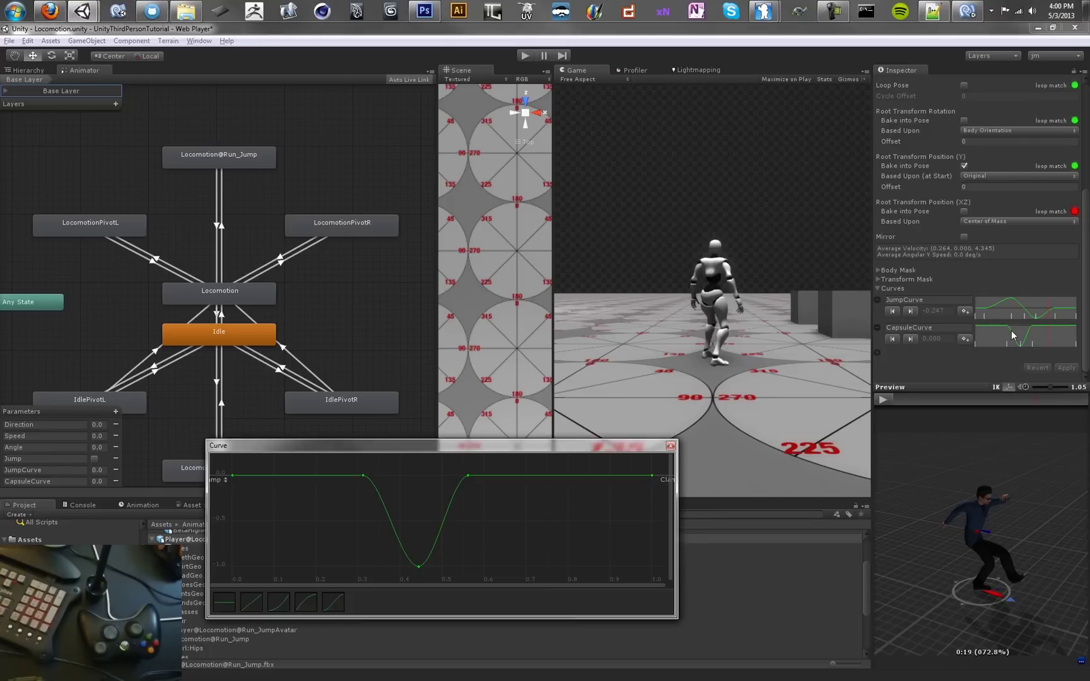
pyautogui.moveTo(336, 483); pyautogui.dragTo(517, 564)
pyautogui.click(670, 447)
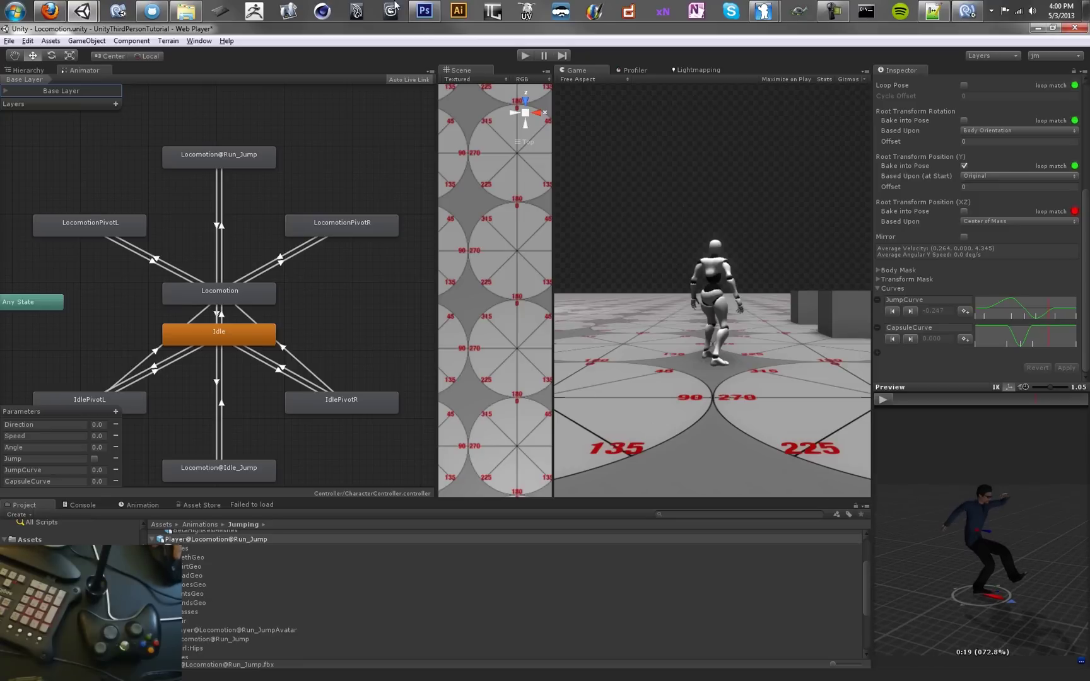
# - Select the Beta character and locate its CharacterControllerLogic script
pyautogui.click(394, 267)
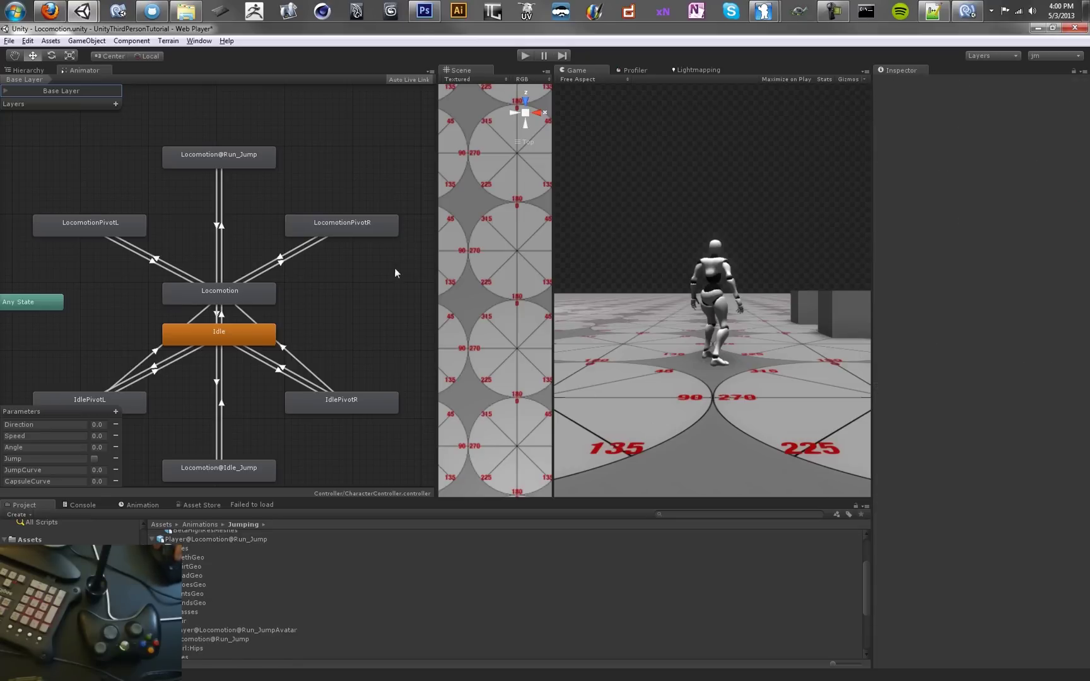
pyautogui.click(28, 70)
pyautogui.click(29, 92)
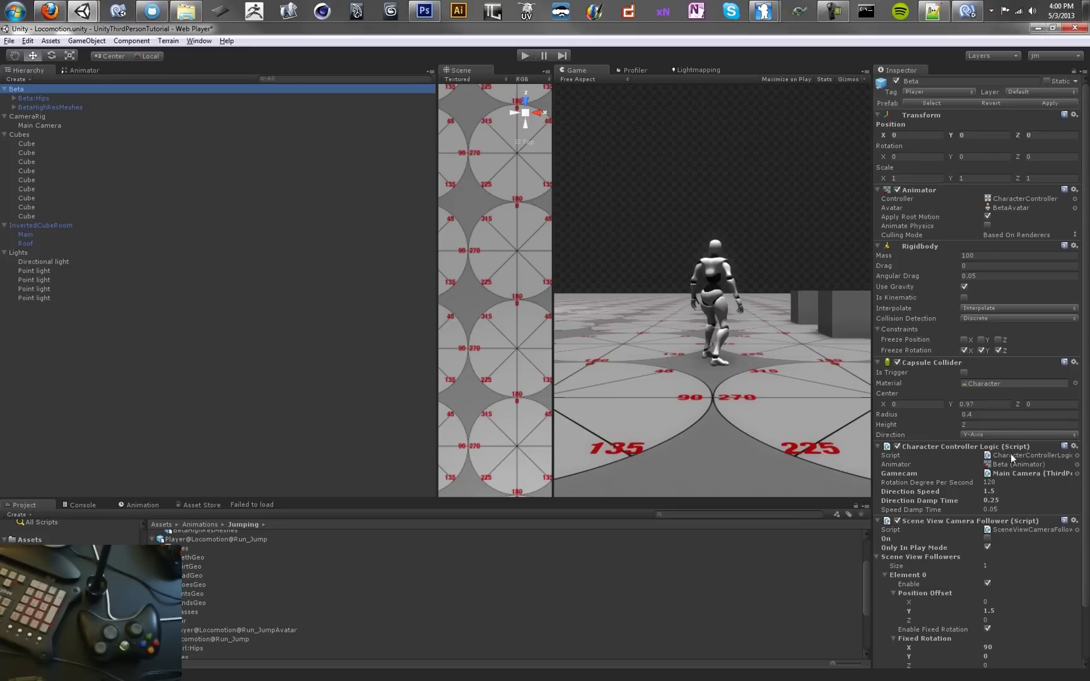
pyautogui.click(1012, 457)
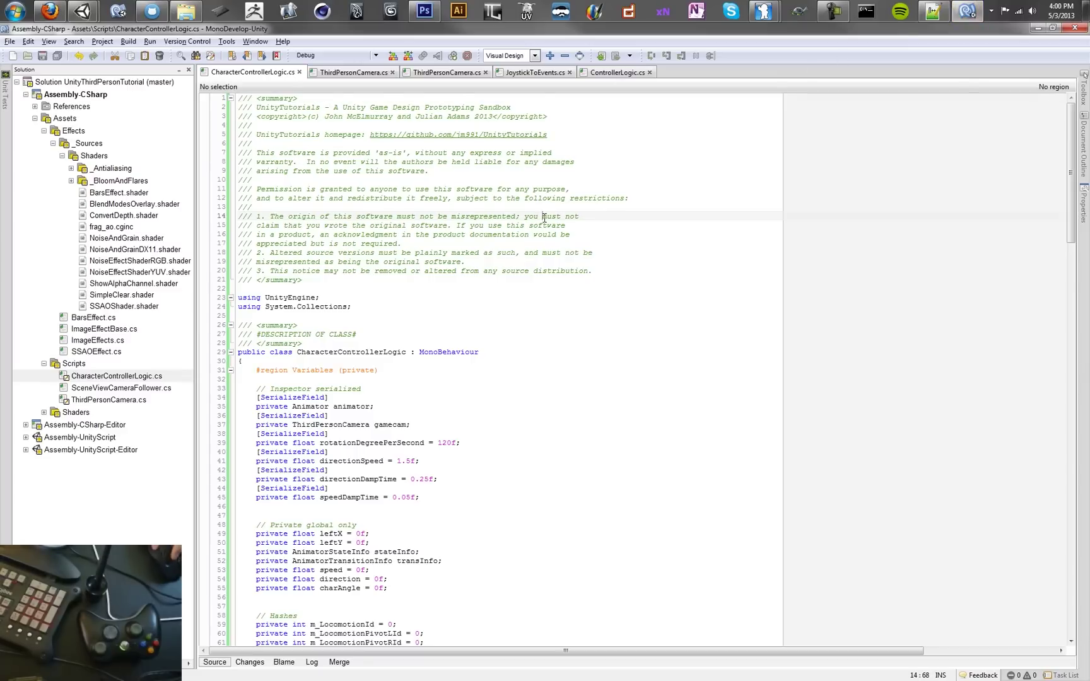
# - Paste the Jump and Sprint input block into Update after the transition info line
pyautogui.scroll(-8, 542, 218)
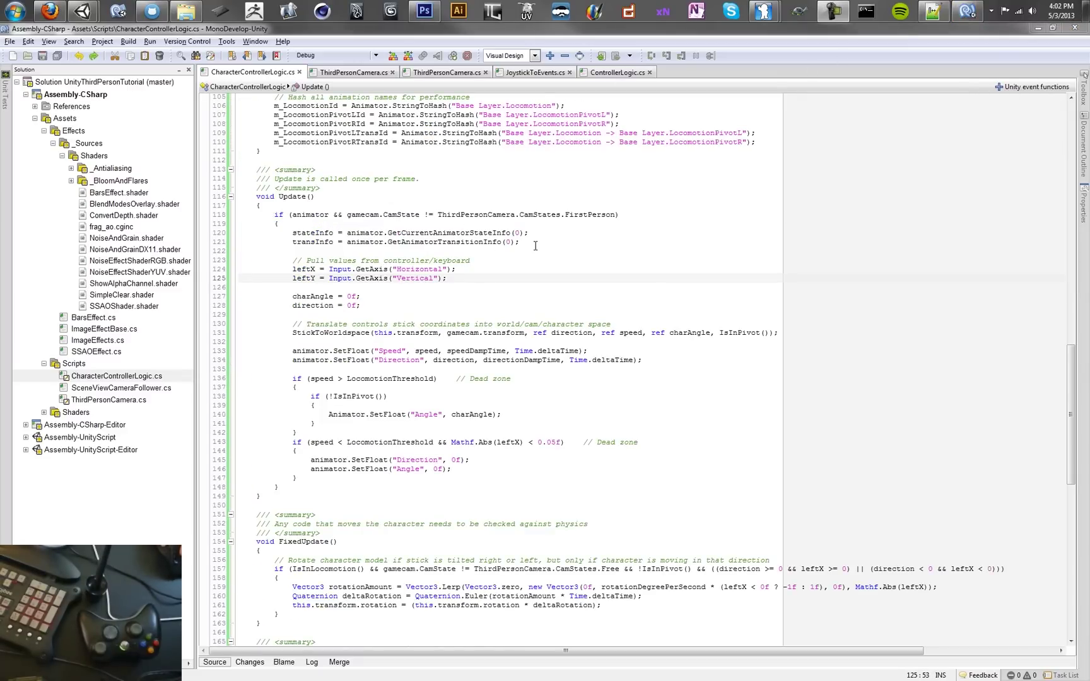
pyautogui.click(535, 246)
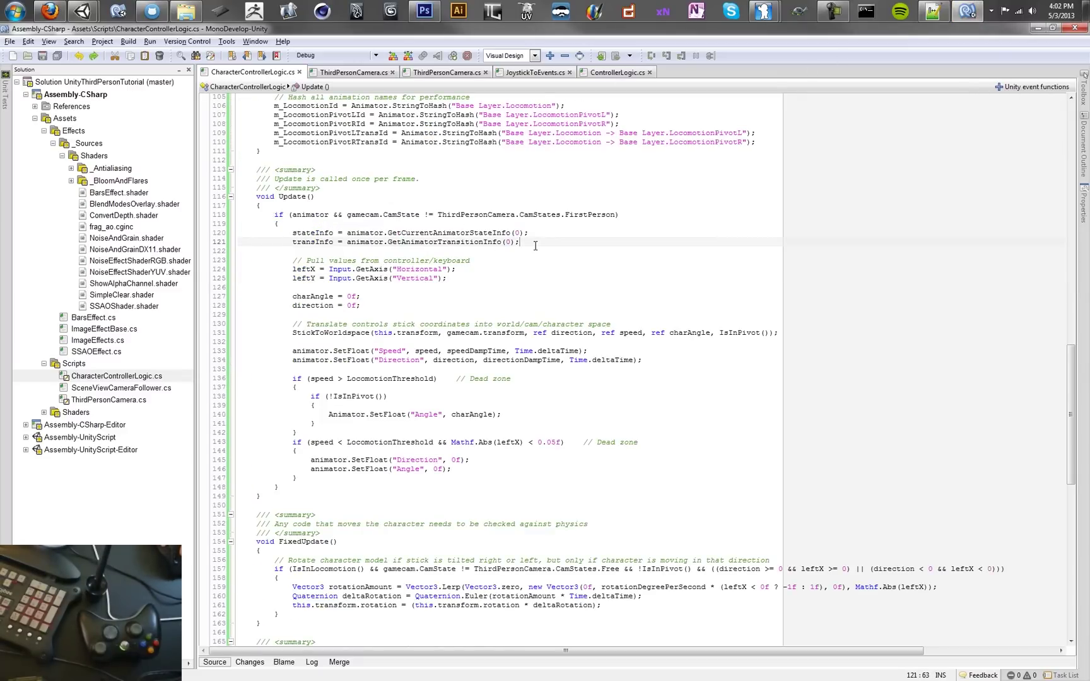
pyautogui.write('// Press A to jump if (Input.GetButton("Jump")) { \tanimator.SetBool("Jump", true); } else { \tanimator.SetBool("Jump", false); }  // Press B to sprint if (Input.GetButton("Sprint")) { \tspeed = Mathf.Lerp(speed, SPRINT_SPEED, Time.deltaTime); \tgamecam.camera.fieldOfView = Mathf.Lerp(gamecam.camera.fieldOfView, SPRINT_FOV, Time.deltaTime); } else { \tspeed =  Mathf.Lerp(new Vector2(h, v).magnitude, new Vector2(h, v).normalized.magnitude, 0.5f); \tgamecam.camera.fieldOfView = Mathf.Lerp(gamecam.camera.fieldOfView, NORMAL_FOV, Time.deltaTime); }')
pyautogui.click(341, 258)
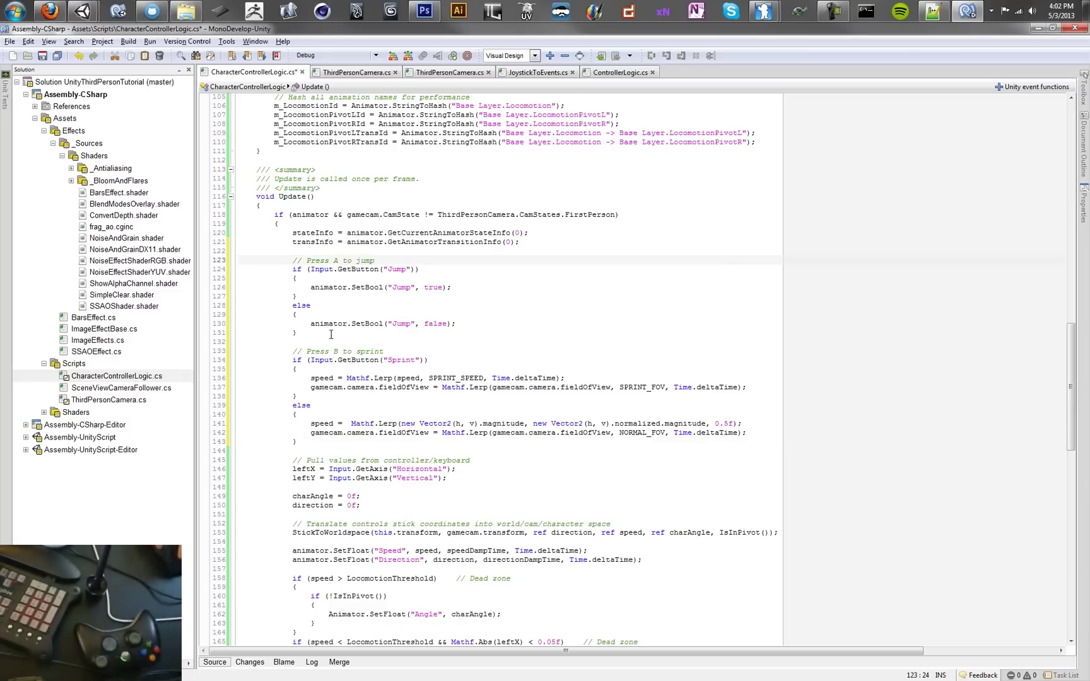
pyautogui.click(364, 387)
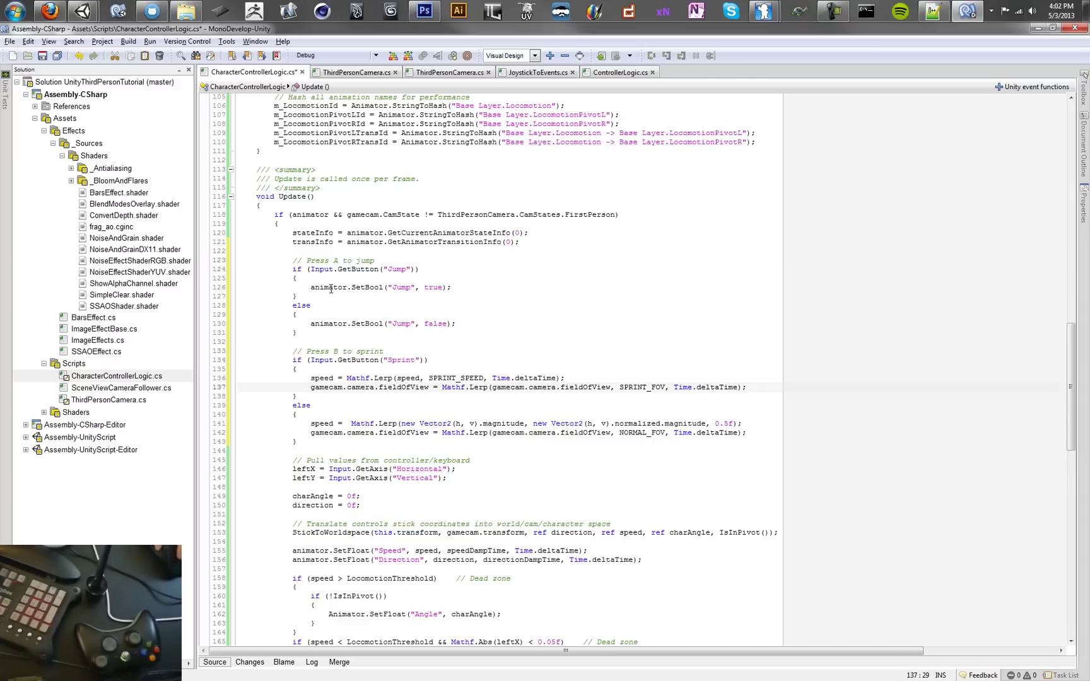
pyautogui.moveTo(338, 269); pyautogui.dragTo(352, 270)
pyautogui.click(376, 268)
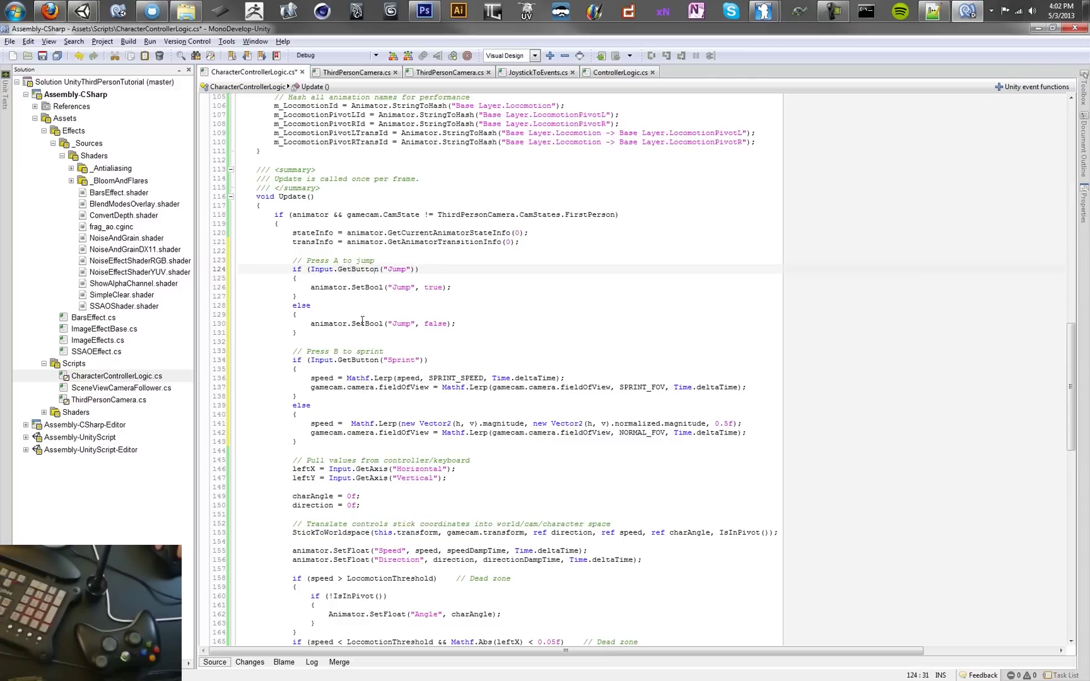
pyautogui.click(366, 345)
pyautogui.scroll(-2, 371, 335)
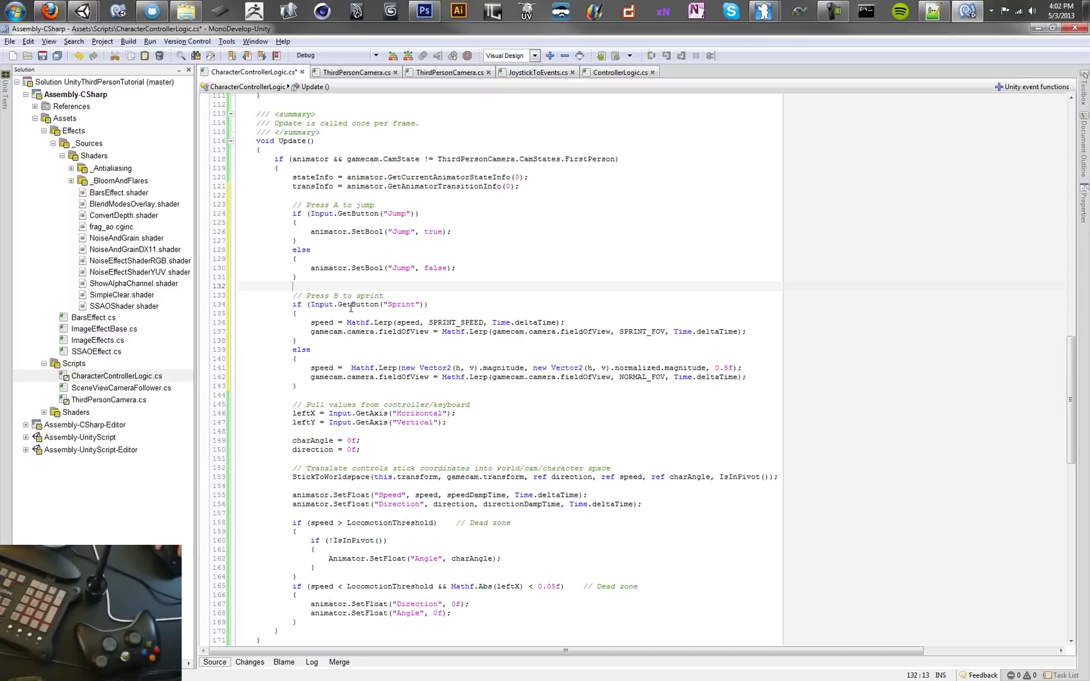
pyautogui.moveTo(347, 322); pyautogui.dragTo(479, 322)
pyautogui.doubleClick(455, 323)
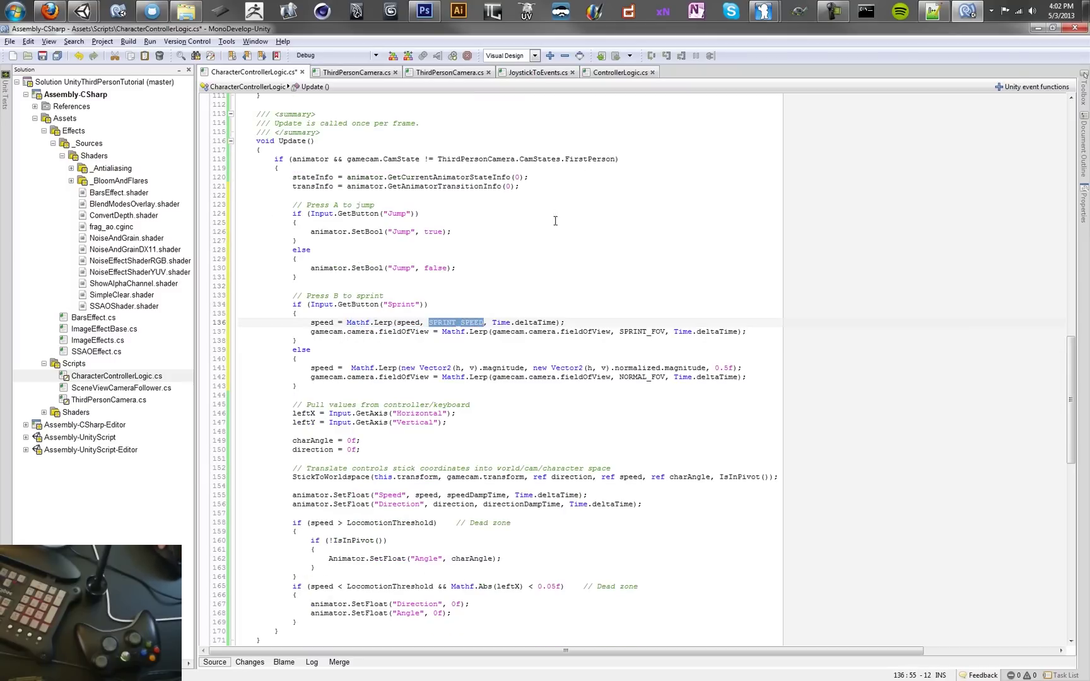
pyautogui.click(507, 323)
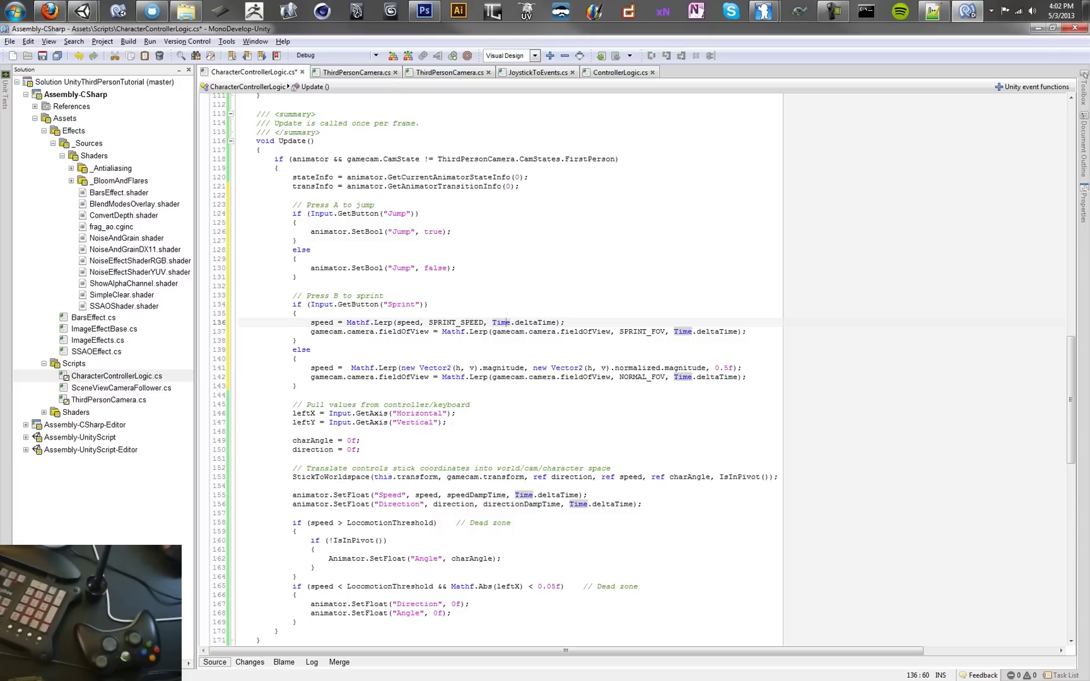
# - Copy the SPRINT_SPEED constant from ControllerLogic.cs into the private fields after charAngle
pyautogui.hotkey('ctrl', 'Tab')
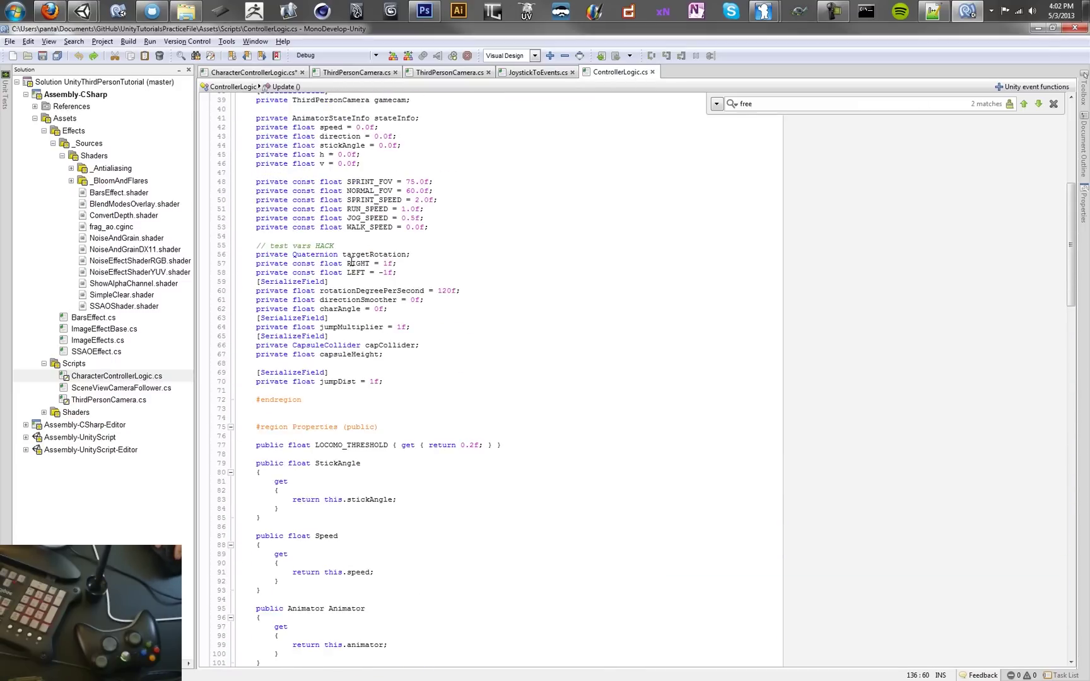
pyautogui.moveTo(446, 202); pyautogui.dragTo(452, 196)
pyautogui.hotkey('ctrl', 'Tab')
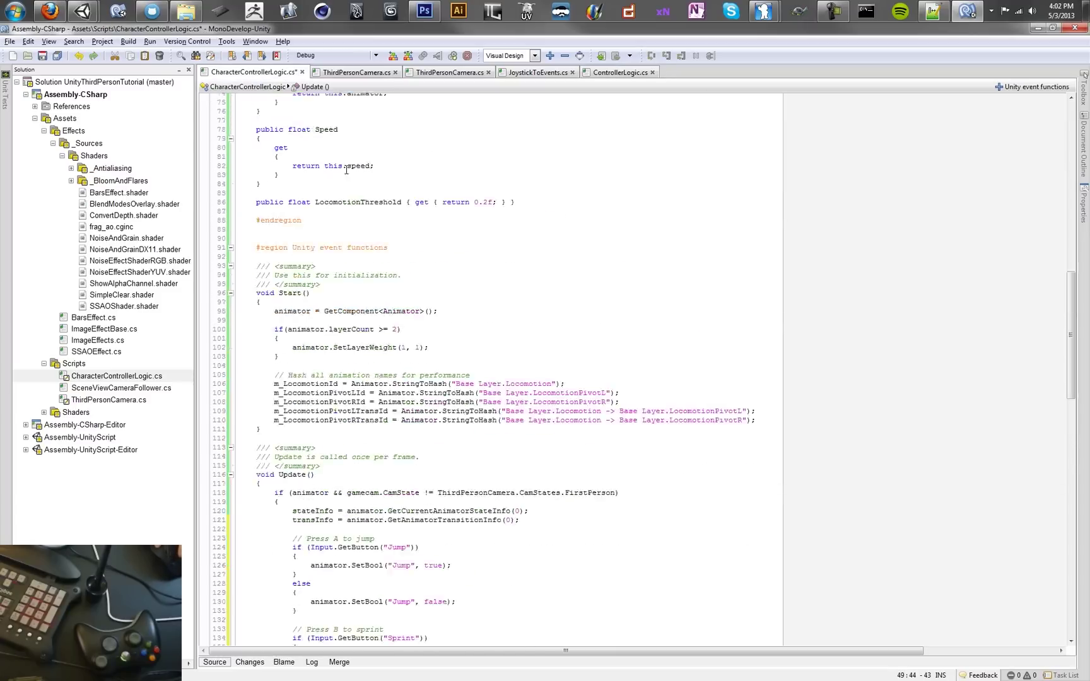
pyautogui.scroll(6, 428, 230)
pyautogui.scroll(2, 427, 231)
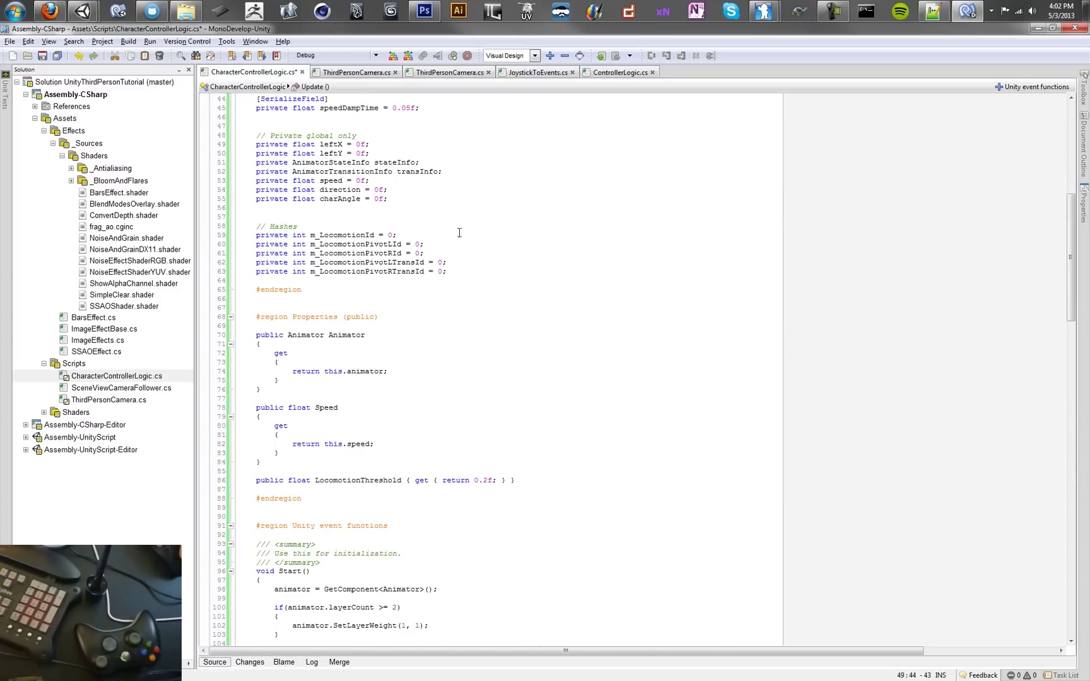
pyautogui.click(440, 208)
pyautogui.hotkey('ctrl', 'v')
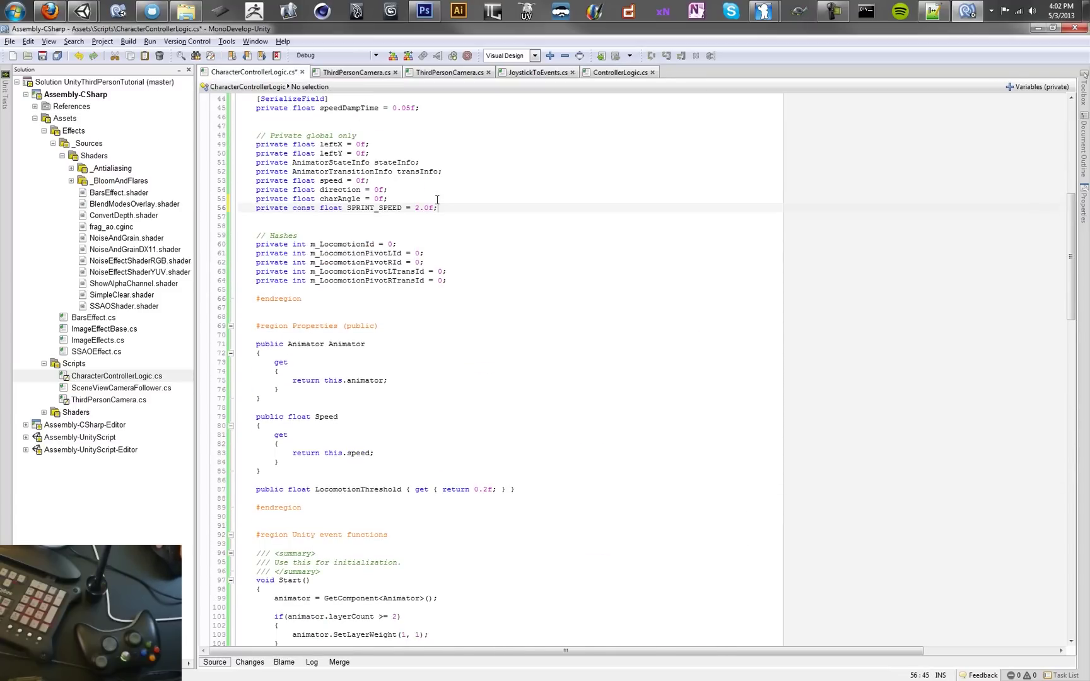
pyautogui.scroll(-18, 445, 211)
pyautogui.scroll(-8, 450, 216)
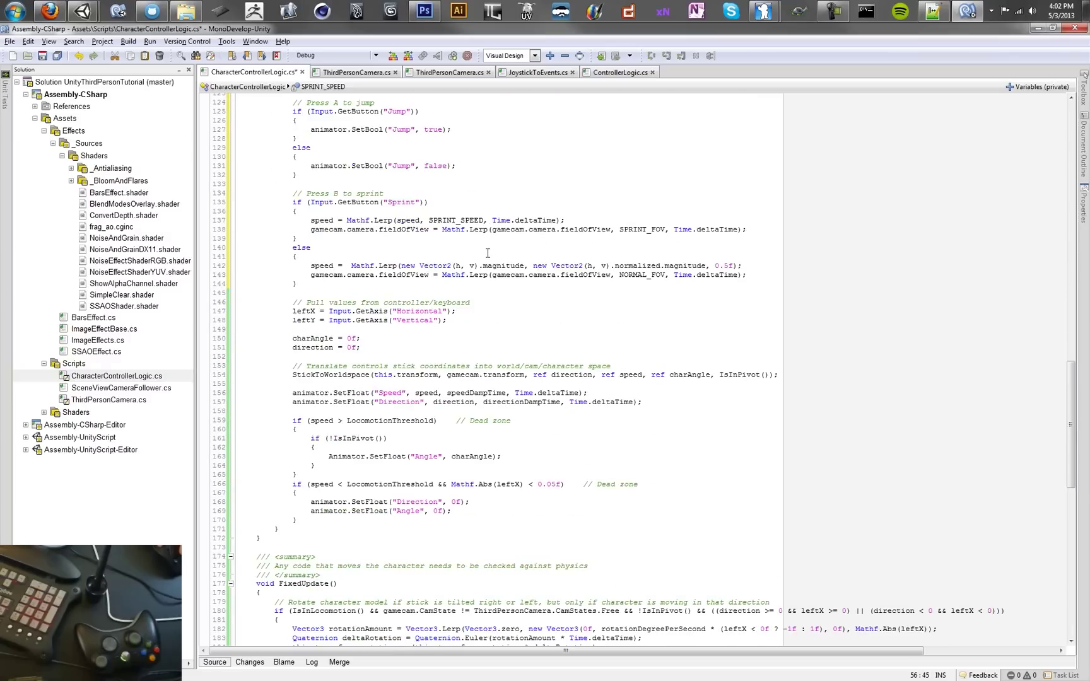
# - Save, then delete the non-sprint speed = Mathf.Lerp line in the else branch
pyautogui.hotkey('ctrl', 's')
pyautogui.click(567, 264)
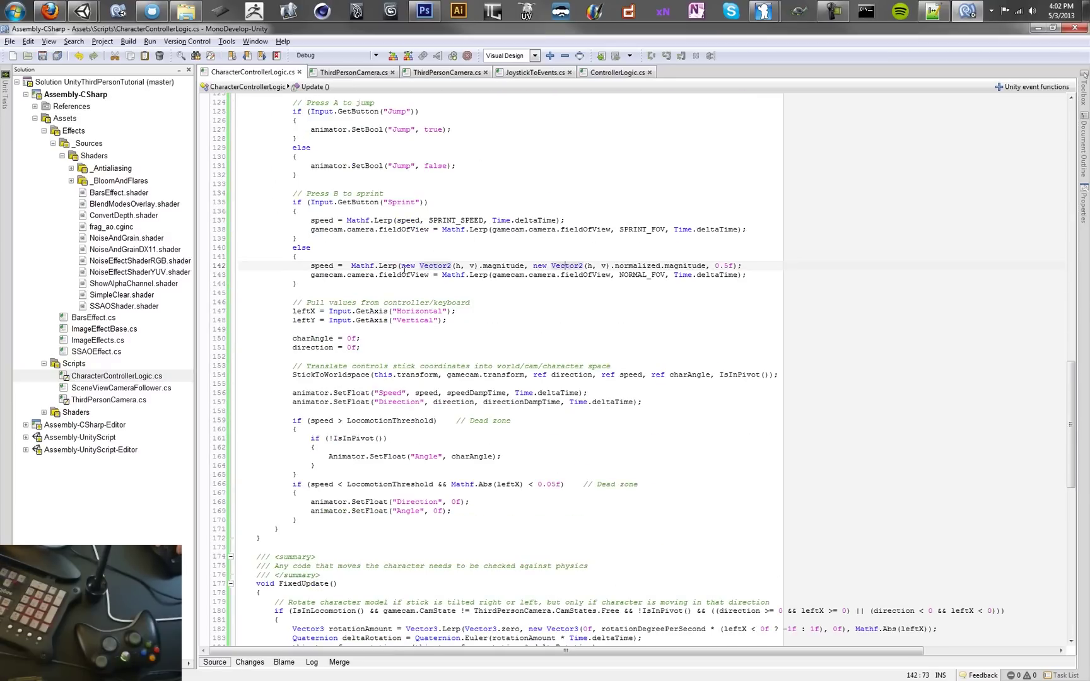
pyautogui.click(480, 265)
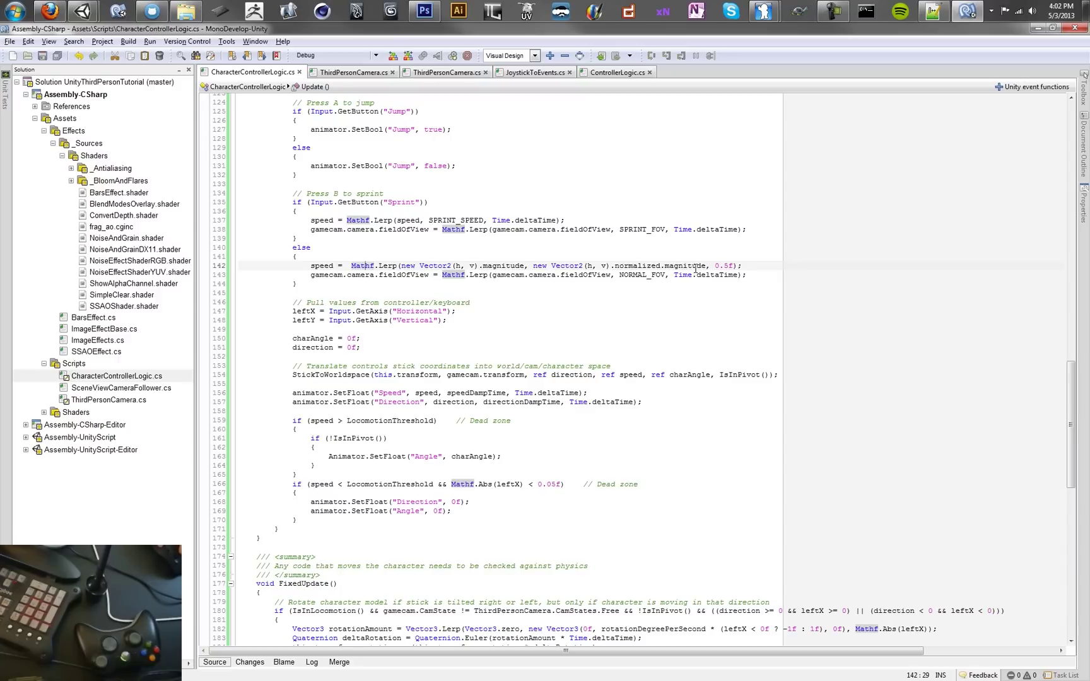
pyautogui.press('End')
pyautogui.hotkey('shift', 'Up')
pyautogui.press('Delete')
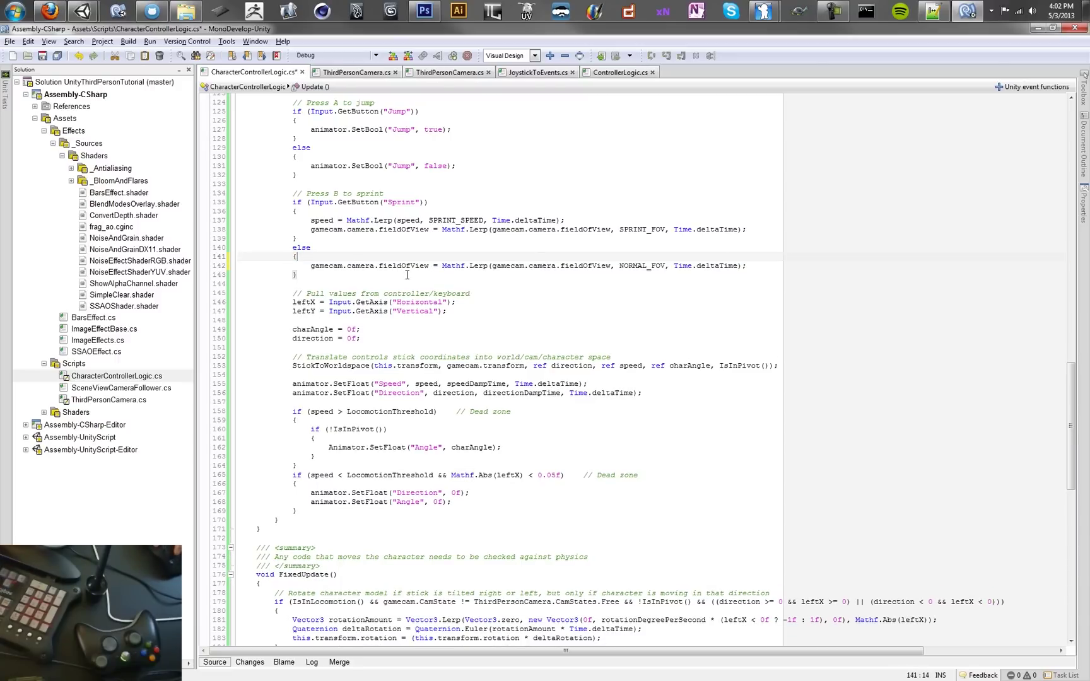
pyautogui.click(411, 265)
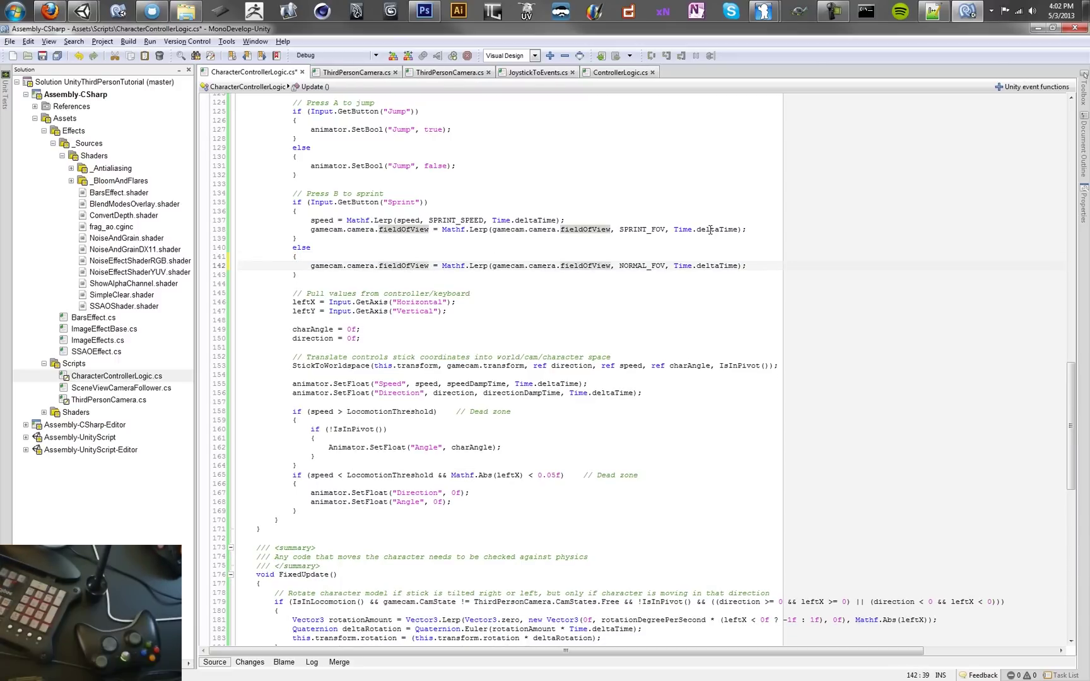
pyautogui.click(652, 229)
# - Copy SPRINT_FOV and NORMAL_FOV from ControllerLogic.cs below SPRINT_SPEED and save
pyautogui.click(617, 72)
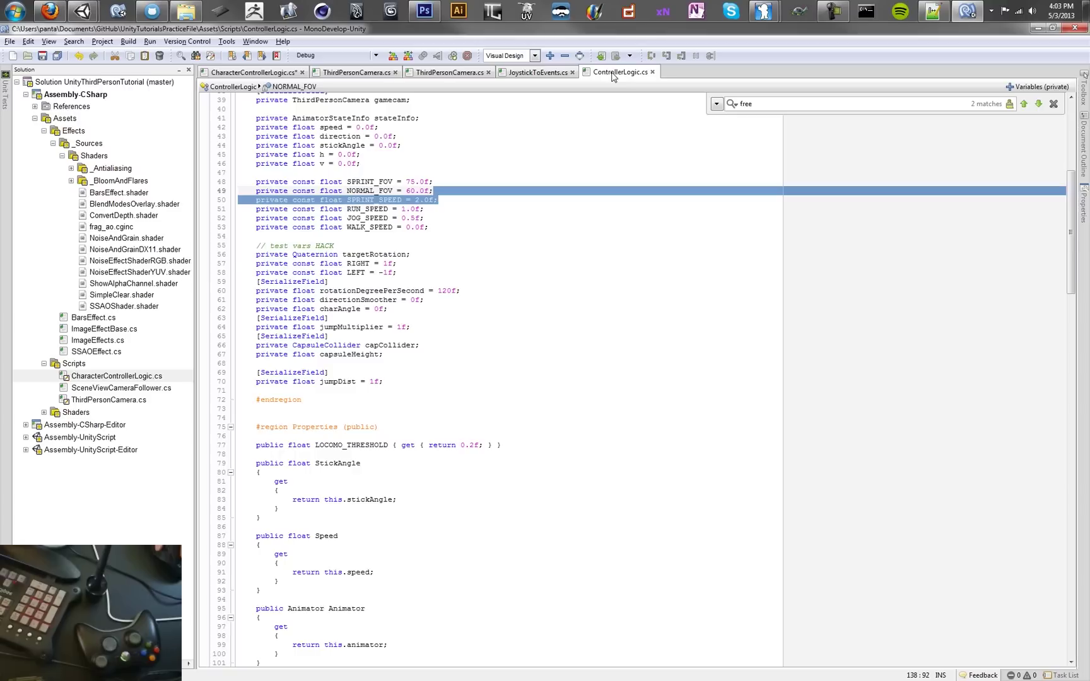
pyautogui.moveTo(446, 248); pyautogui.dragTo(451, 225)
pyautogui.hotkey('ctrl', 'c')
pyautogui.hotkey('ctrl', 'Tab')
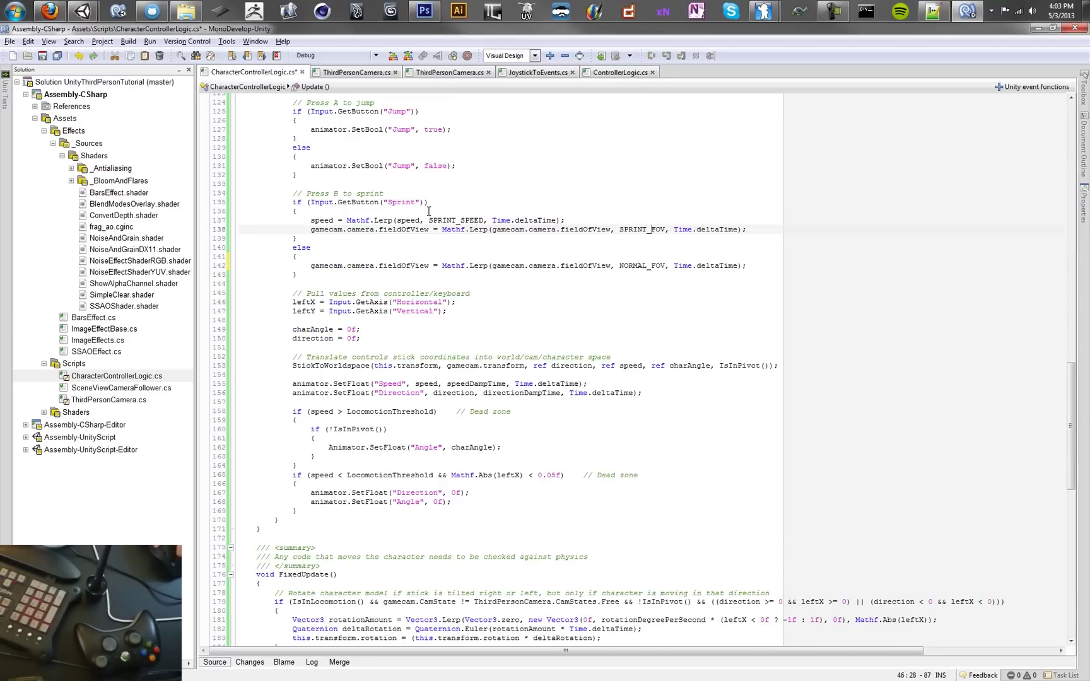
pyautogui.scroll(15, 429, 215)
pyautogui.scroll(10, 430, 215)
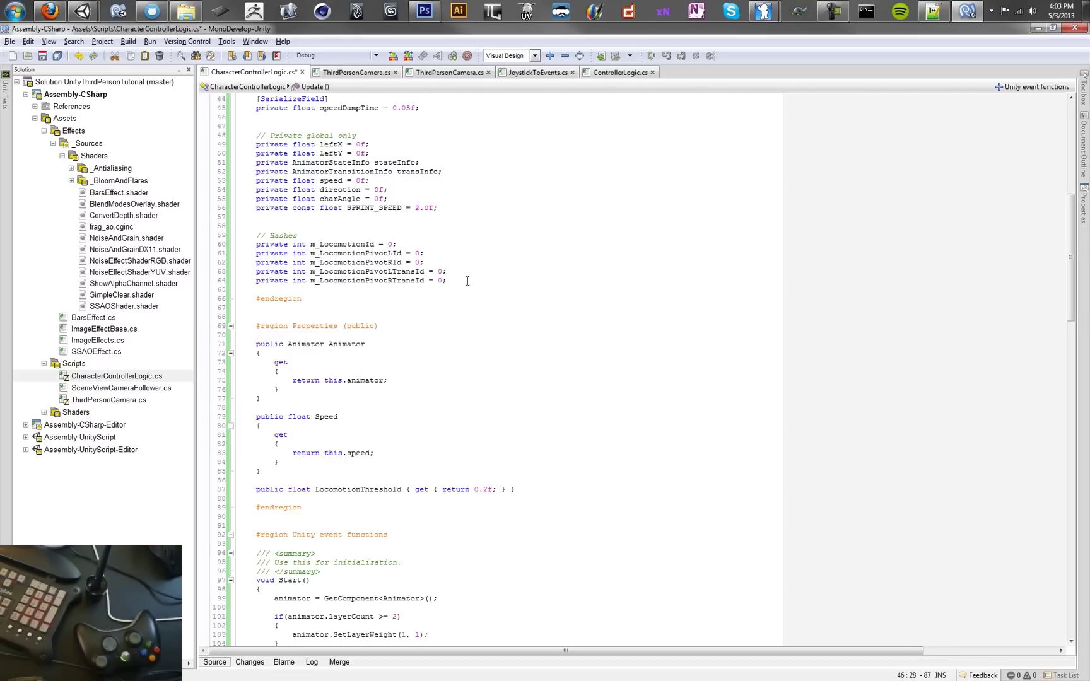
pyautogui.click(528, 207)
pyautogui.hotkey('ctrl', 'v')
pyautogui.click(448, 211)
pyautogui.press('Delete')
pyautogui.hotkey('ctrl', 's')
pyautogui.scroll(-20, 499, 307)
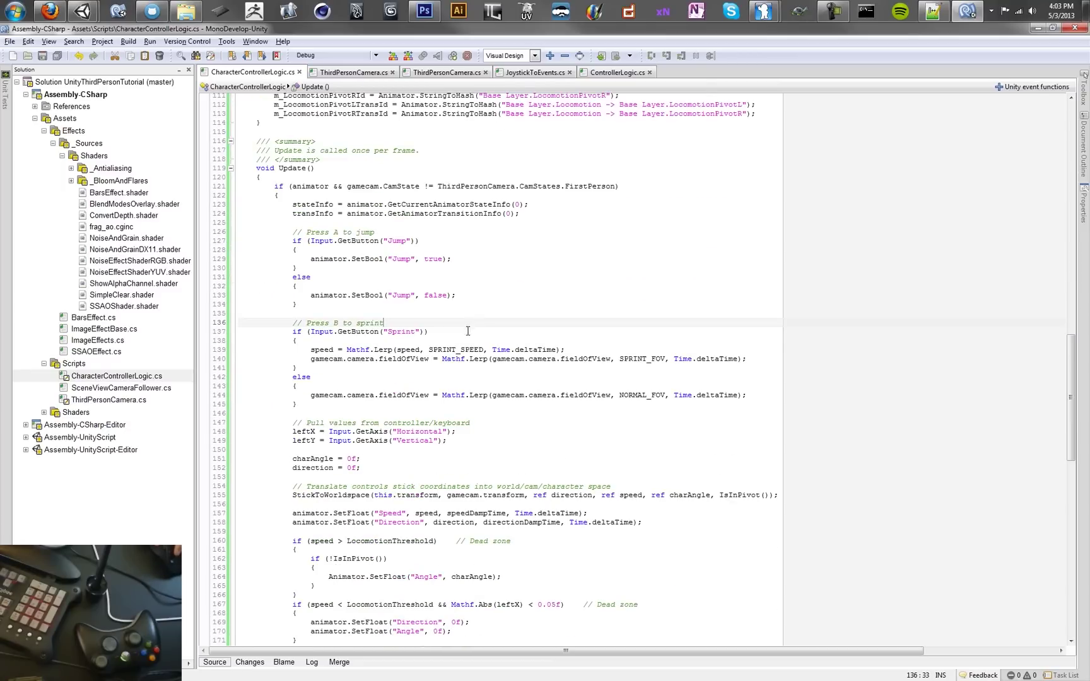
pyautogui.click(426, 332)
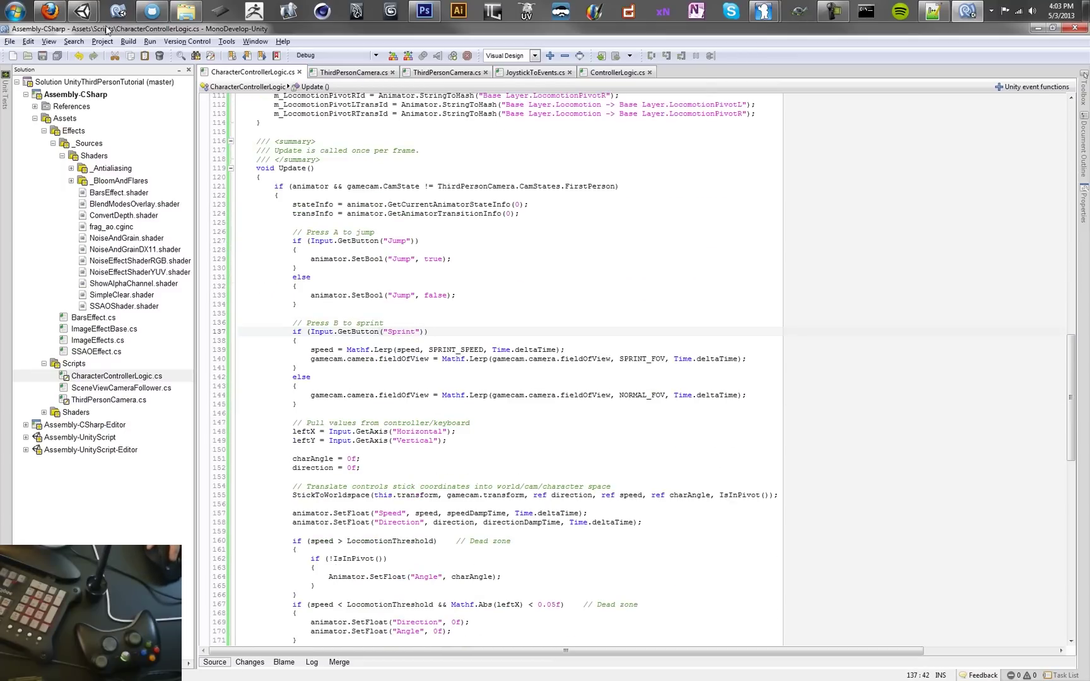
# - Bring Unity forward and open the Input Manager axes settings
pyautogui.click(82, 11)
pyautogui.click(73, 75)
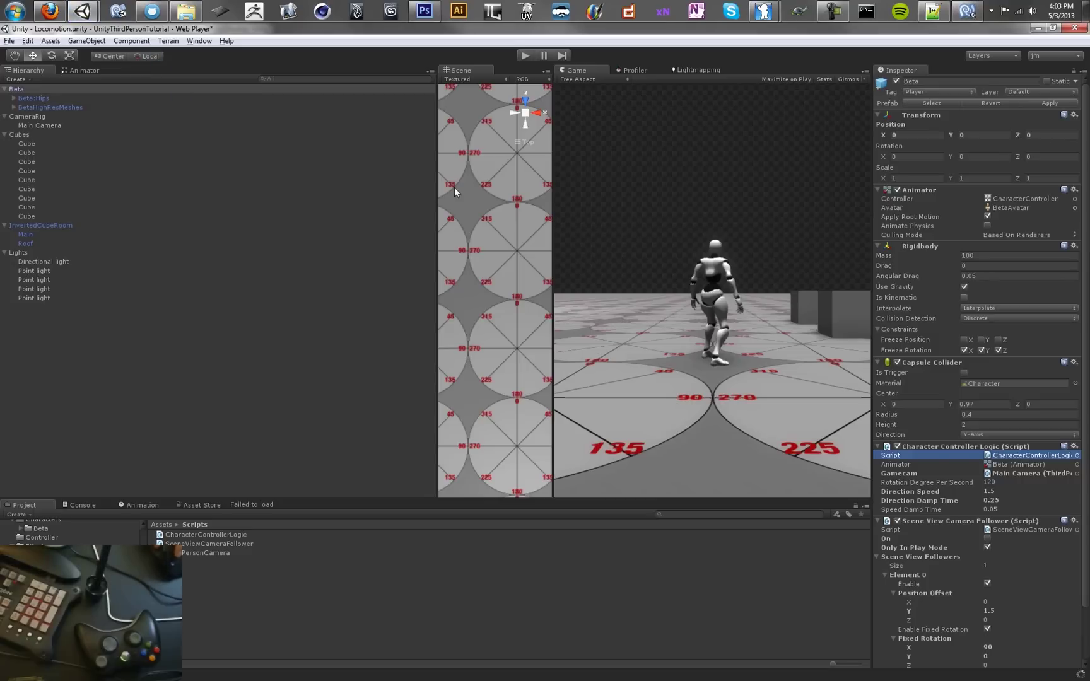
pyautogui.click(65, 507)
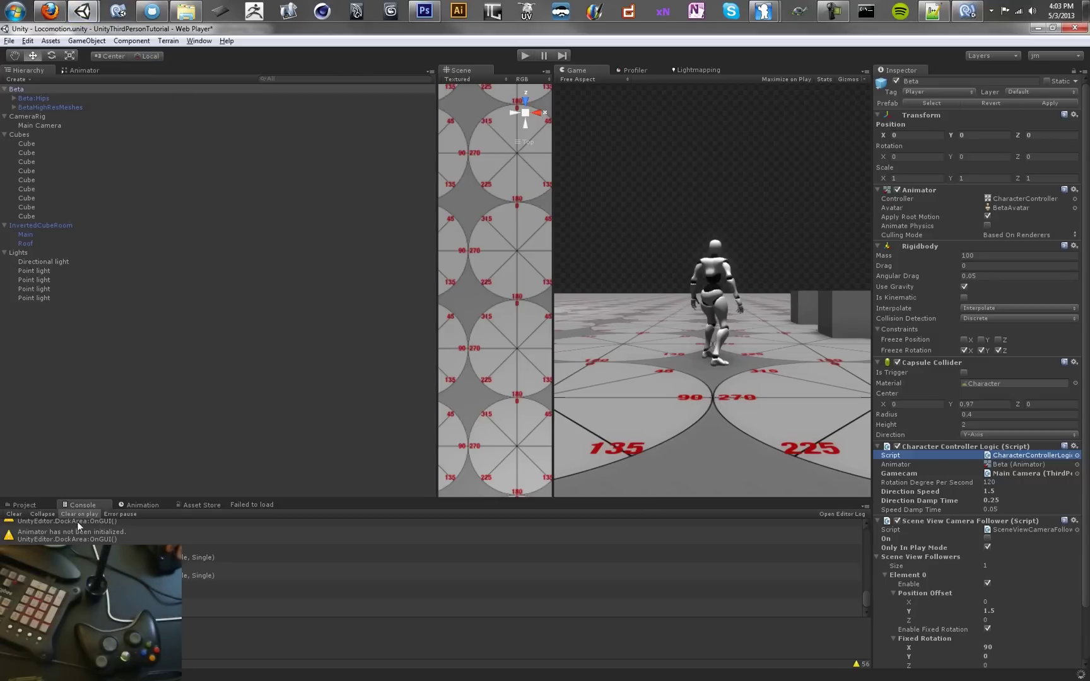
pyautogui.click(28, 40)
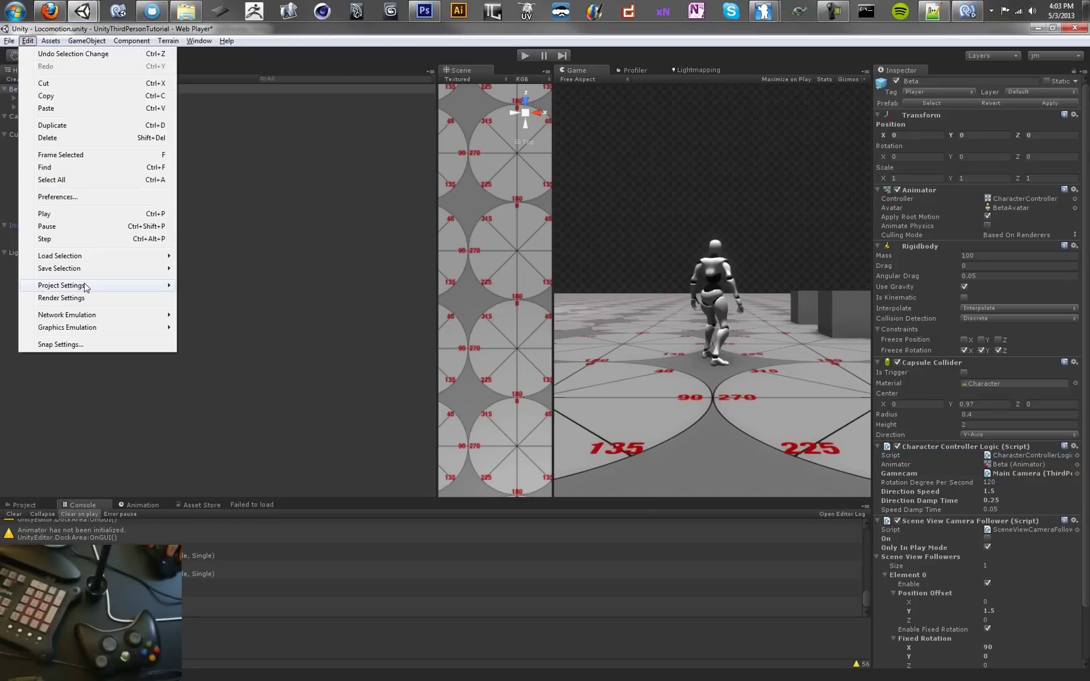
pyautogui.moveTo(87, 286)
pyautogui.click(186, 286)
pyautogui.scroll(-5, 906, 252)
pyautogui.scroll(3, 927, 359)
pyautogui.scroll(-3, 929, 249)
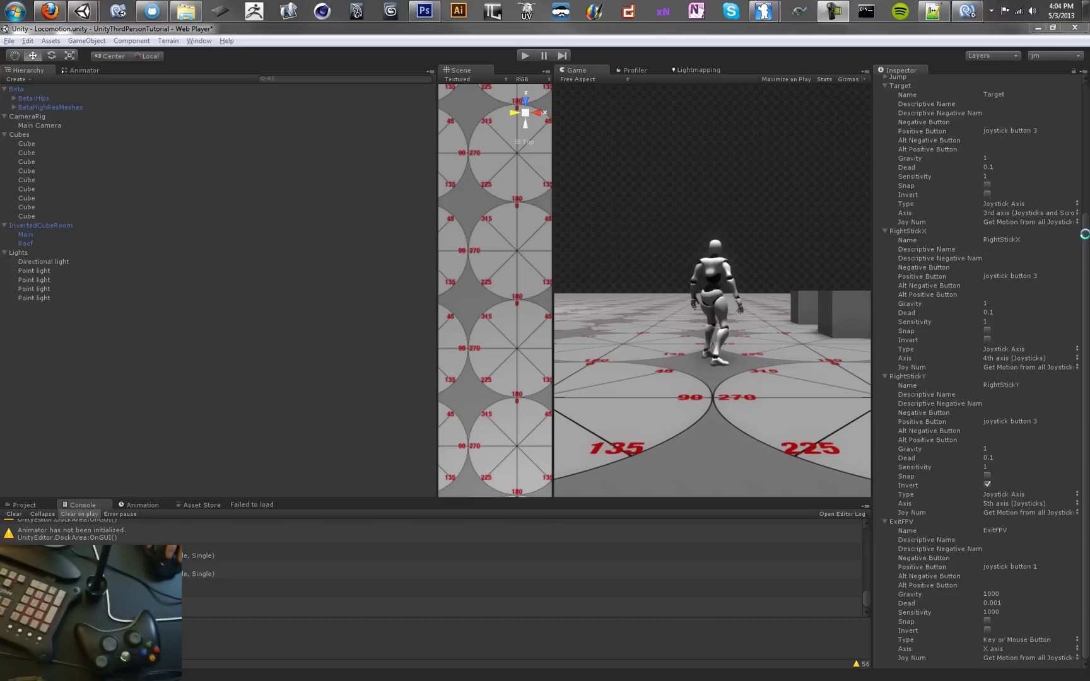
# - Raise Axes Size to 20 and rename the duplicated ExitFPV axis to Sprint
pyautogui.click(1076, 131)
pyautogui.scroll(5, 1088, 222)
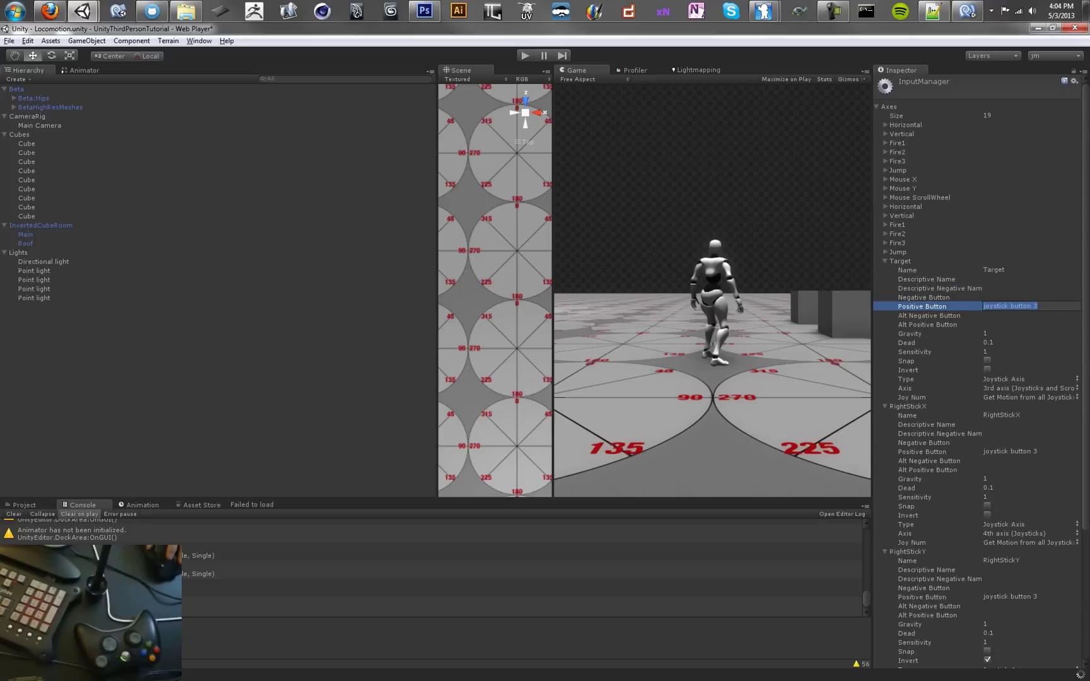
pyautogui.click(987, 114)
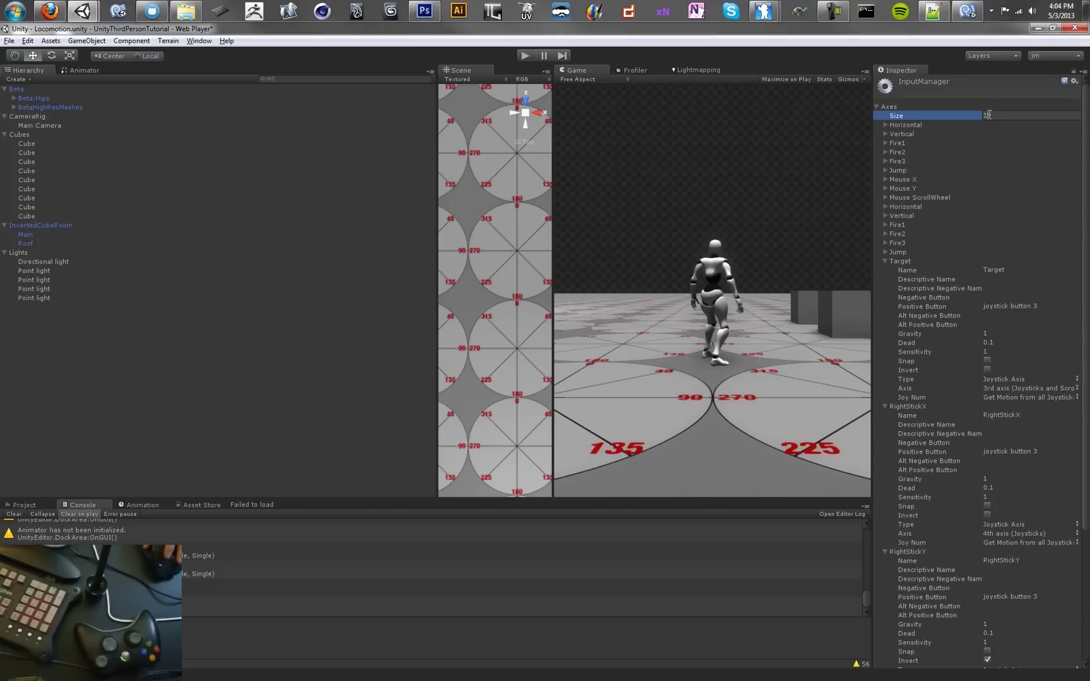
pyautogui.write('20')
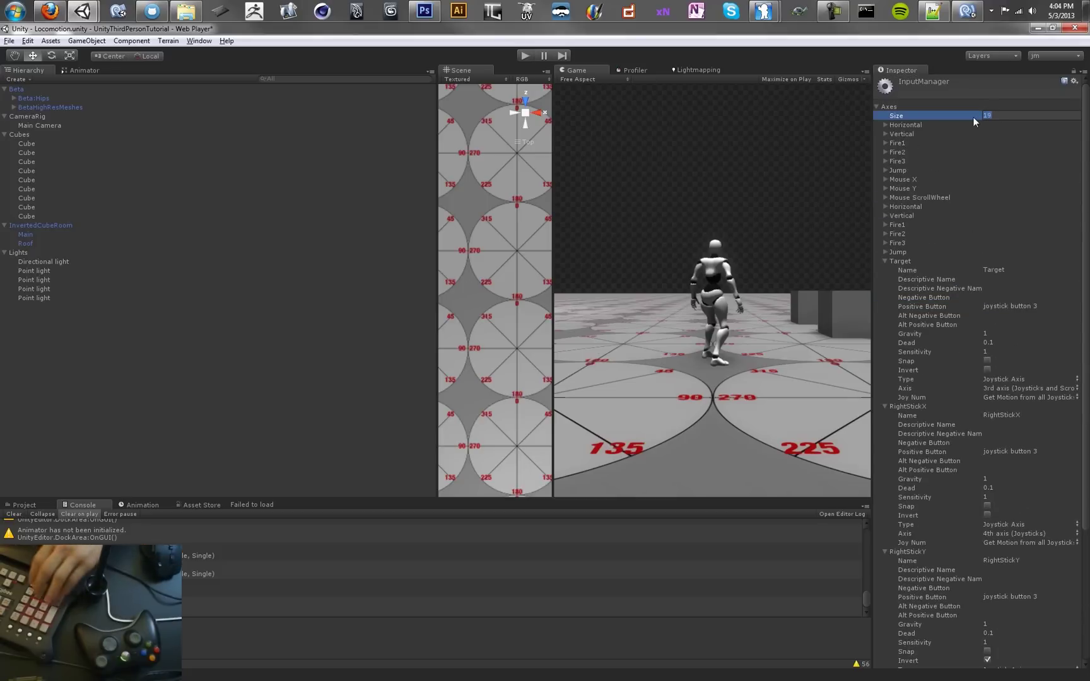
pyautogui.press('Return')
pyautogui.scroll(-5, 973, 116)
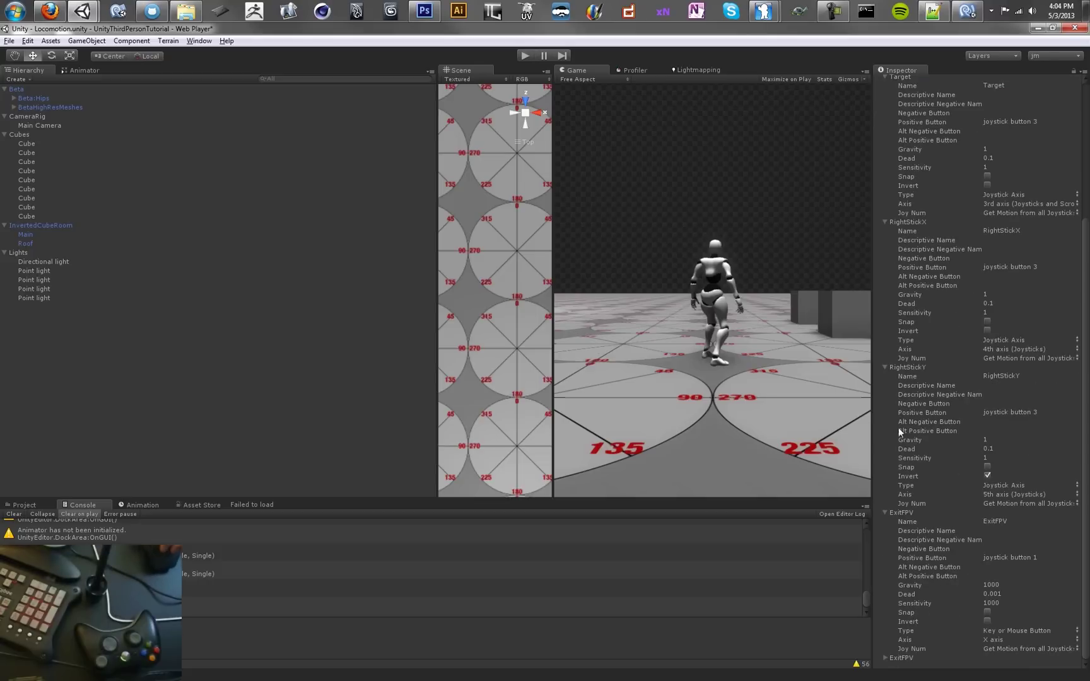
pyautogui.click(887, 659)
pyautogui.scroll(-4, 987, 500)
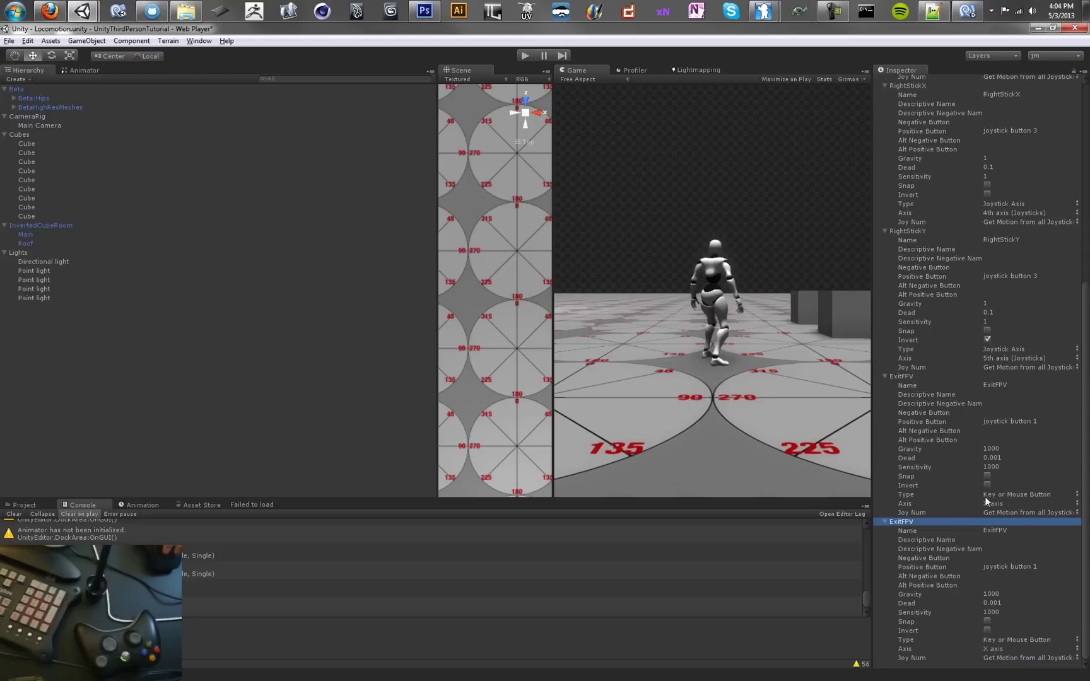
pyautogui.click(1007, 529)
pyautogui.write('Sprint')
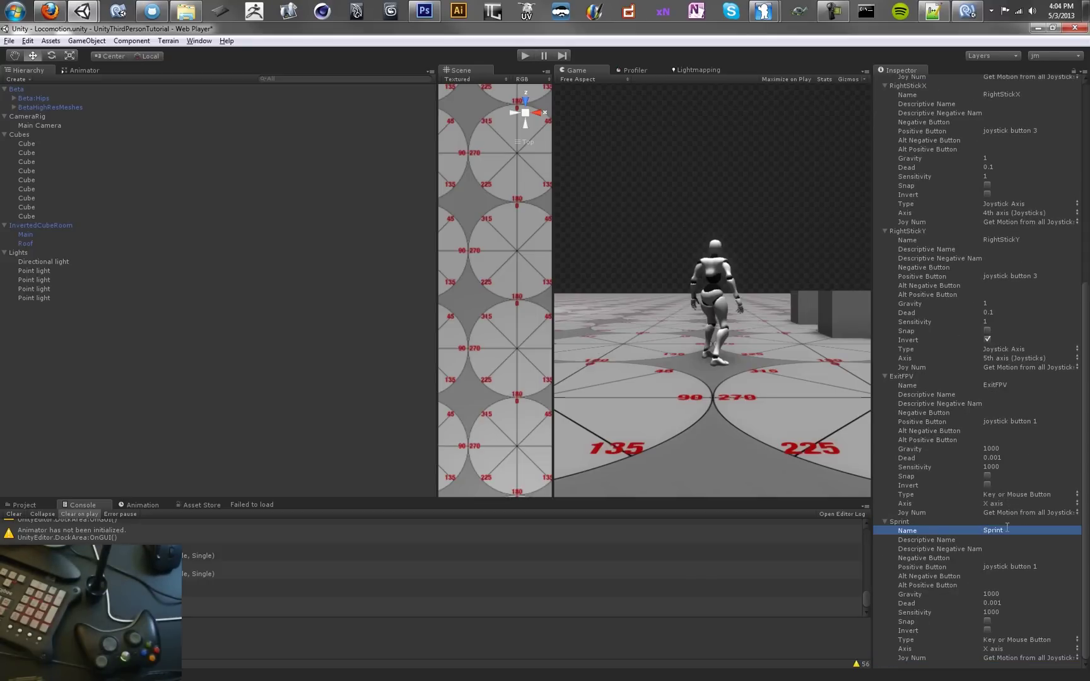
pyautogui.click(1037, 567)
pyautogui.click(1038, 567)
# - Check the Xbox 360 button reference and set Sprint's positive button to joystick button 2
pyautogui.write('3')
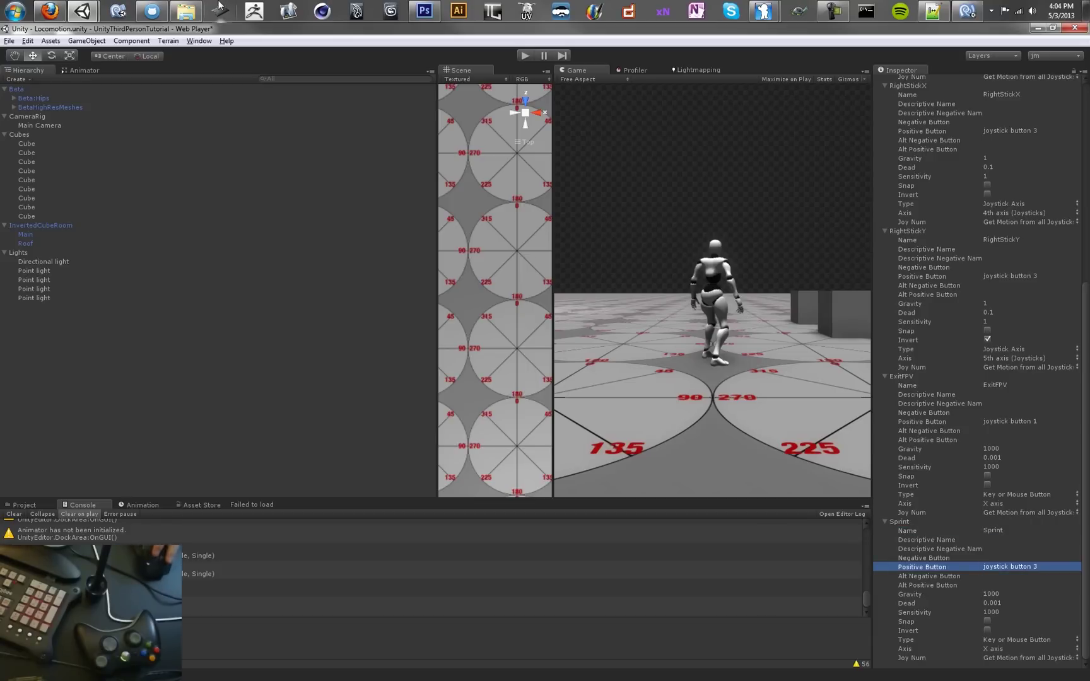
pyautogui.click(50, 11)
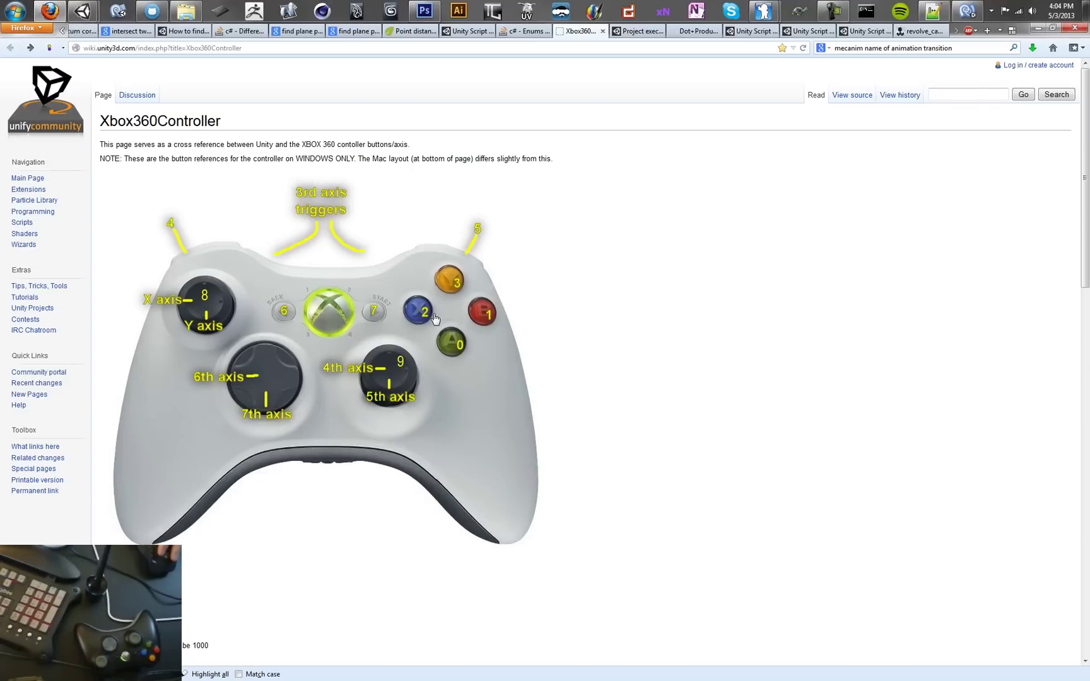
pyautogui.click(1034, 29)
pyautogui.click(1045, 565)
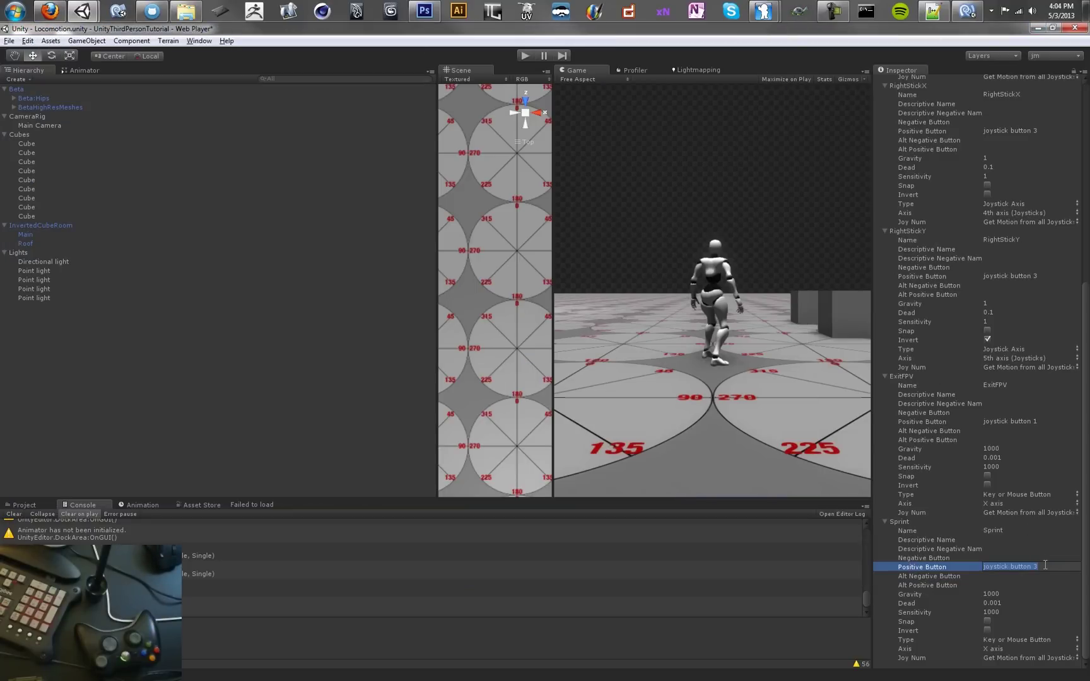
pyautogui.write('joystick button 2')
pyautogui.press('Return')
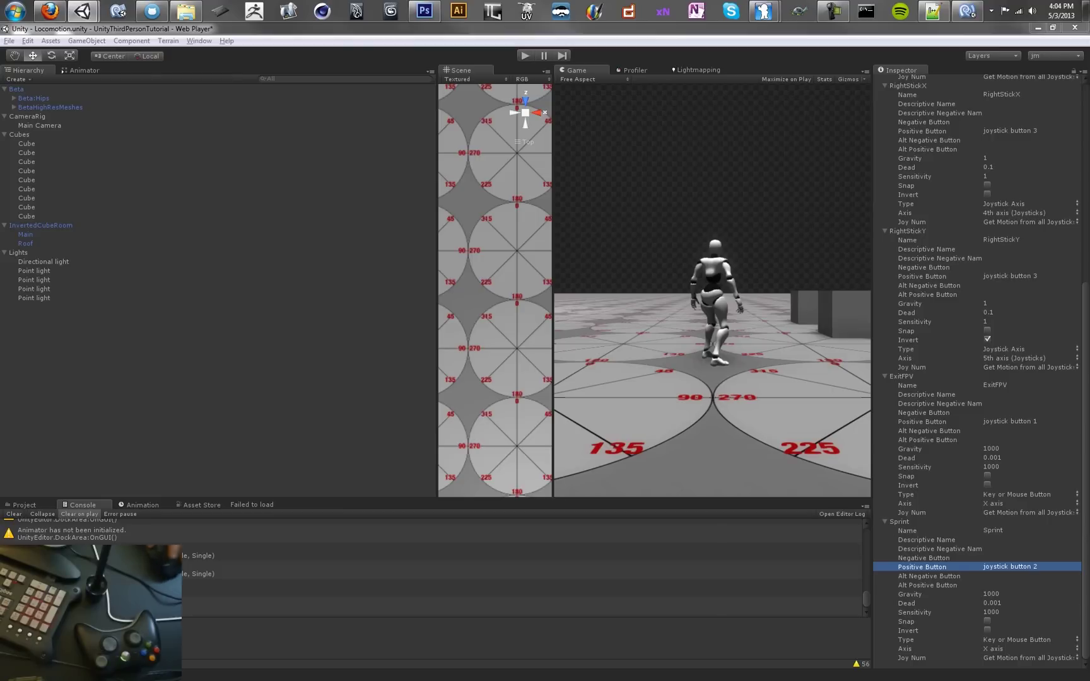
# - Set the Jump axis positive button to joystick button 0 and save the project
pyautogui.click(51, 10)
pyautogui.click(1036, 29)
pyautogui.scroll(6, 1075, 315)
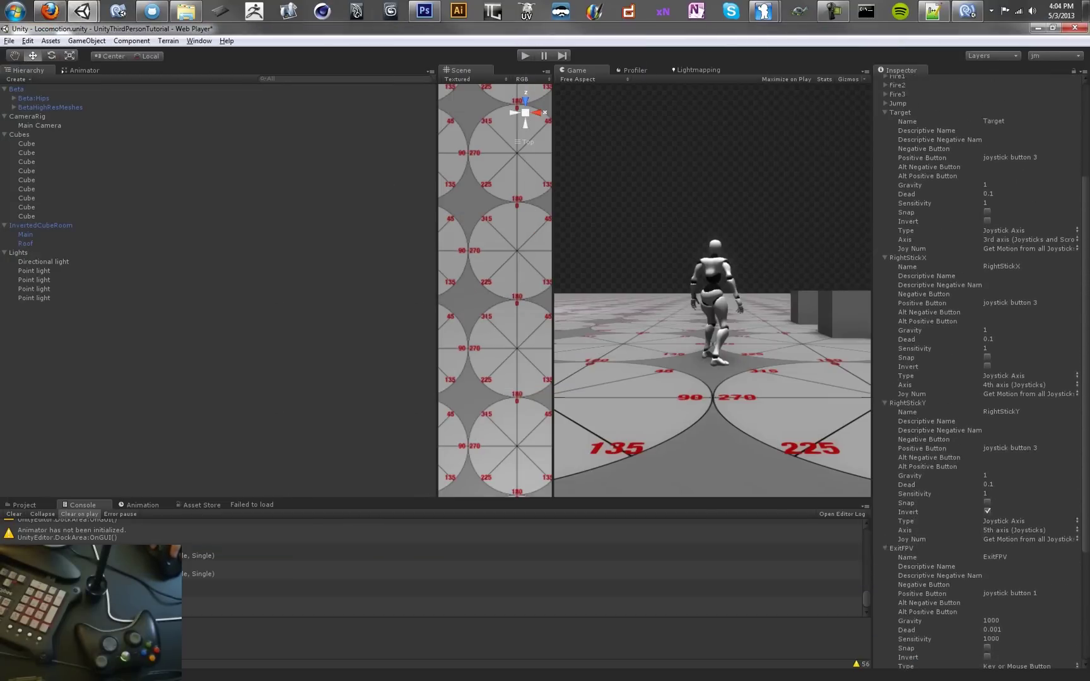
pyautogui.click(886, 154)
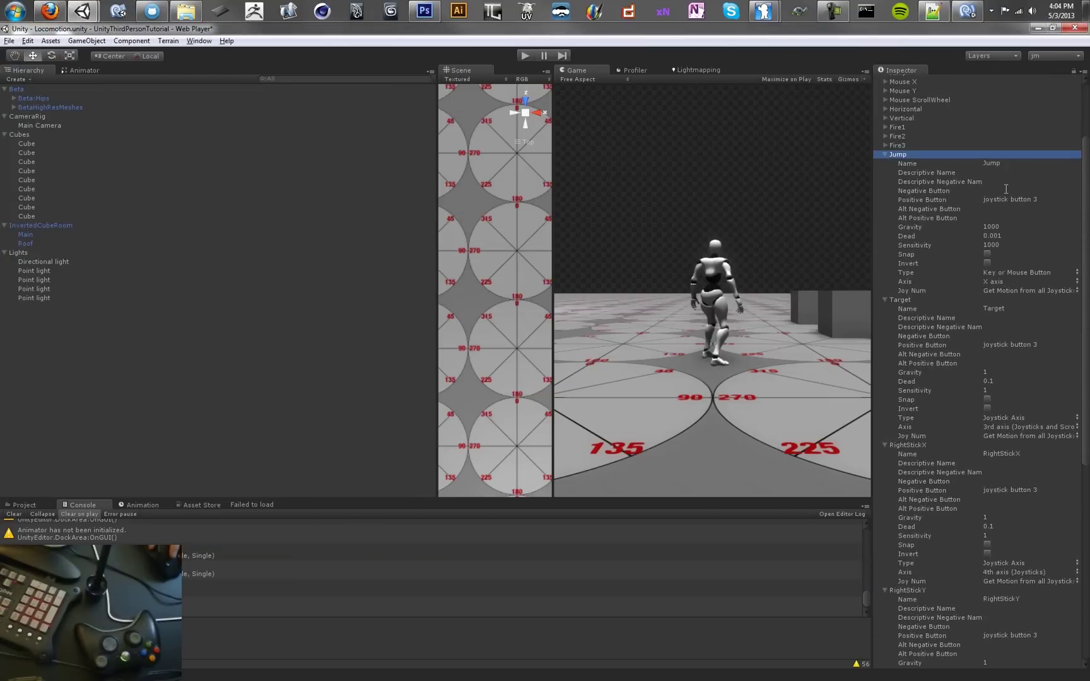
pyautogui.scroll(-3, 1086, 182)
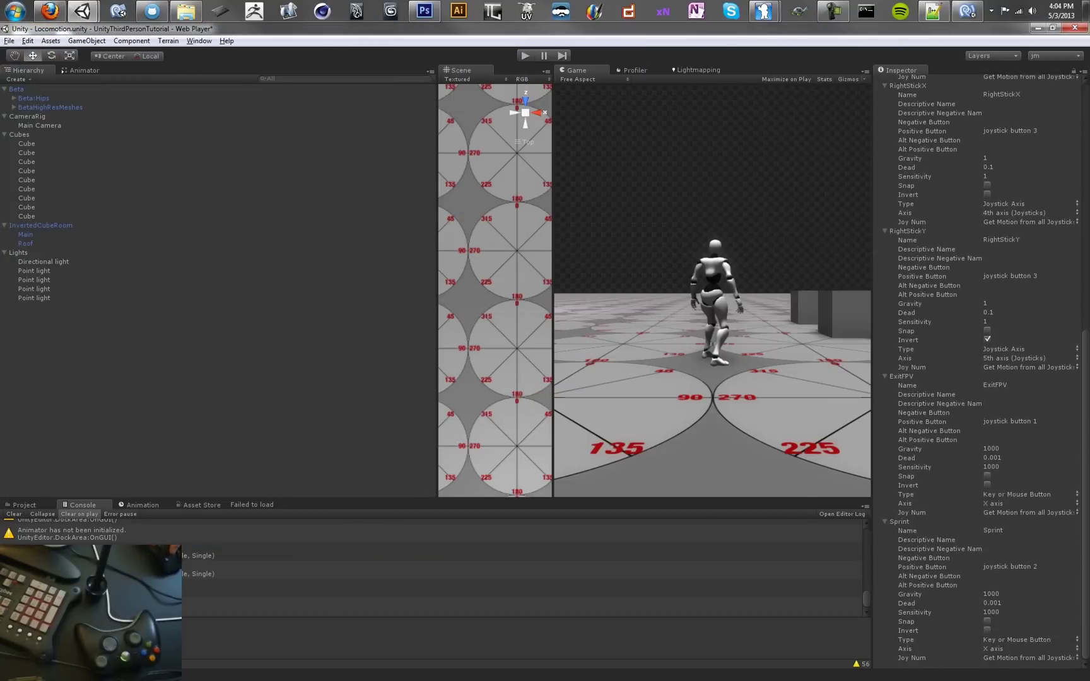
pyautogui.scroll(1, 1050, 197)
pyautogui.click(1044, 178)
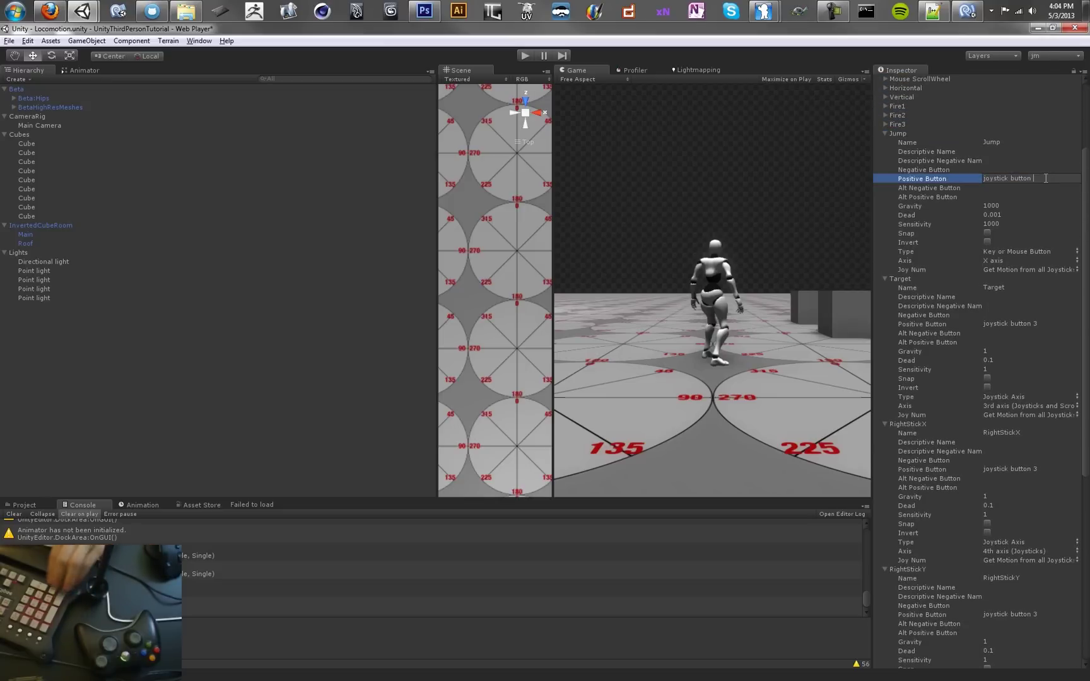
pyautogui.press('BackSpace')
pyautogui.write('0')
pyautogui.press('Return')
pyautogui.hotkey('ctrl', 's')
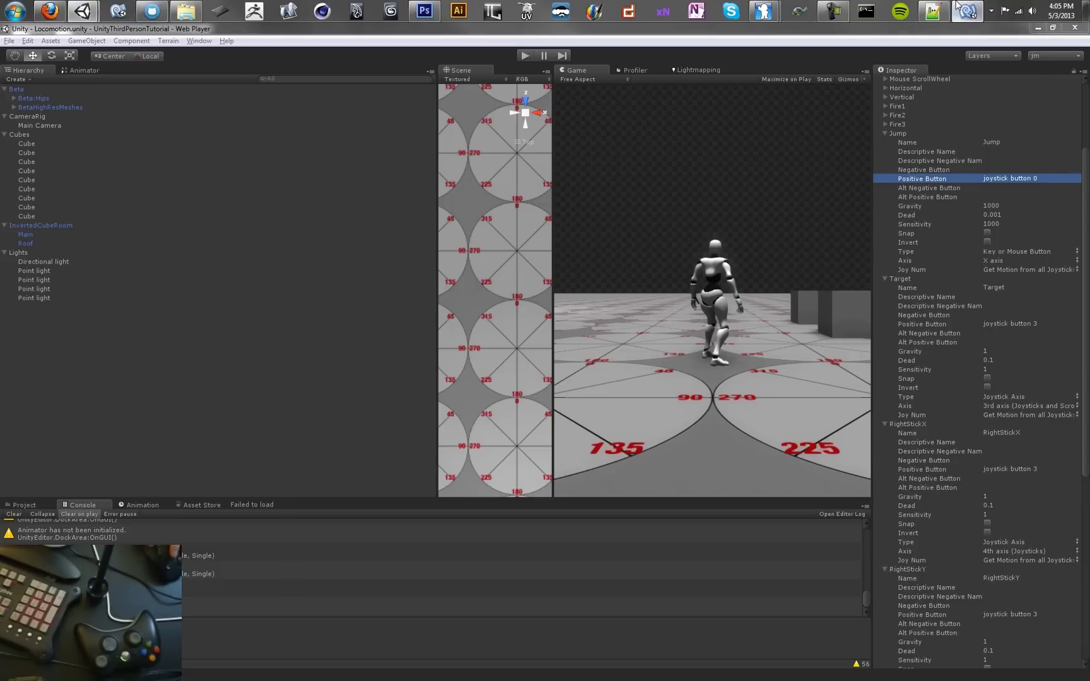
# - Check the Sprint and Jump button names used in the script, then return to Unity
pyautogui.click(967, 11)
pyautogui.scroll(-4, 525, 299)
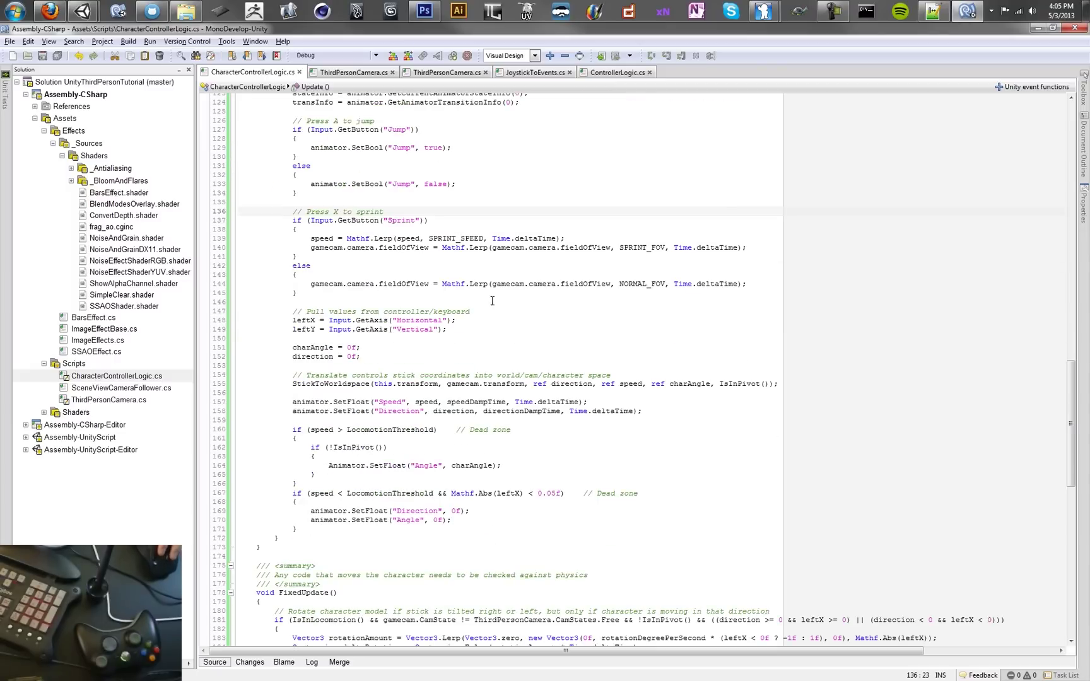
pyautogui.click(388, 220)
pyautogui.click(401, 129)
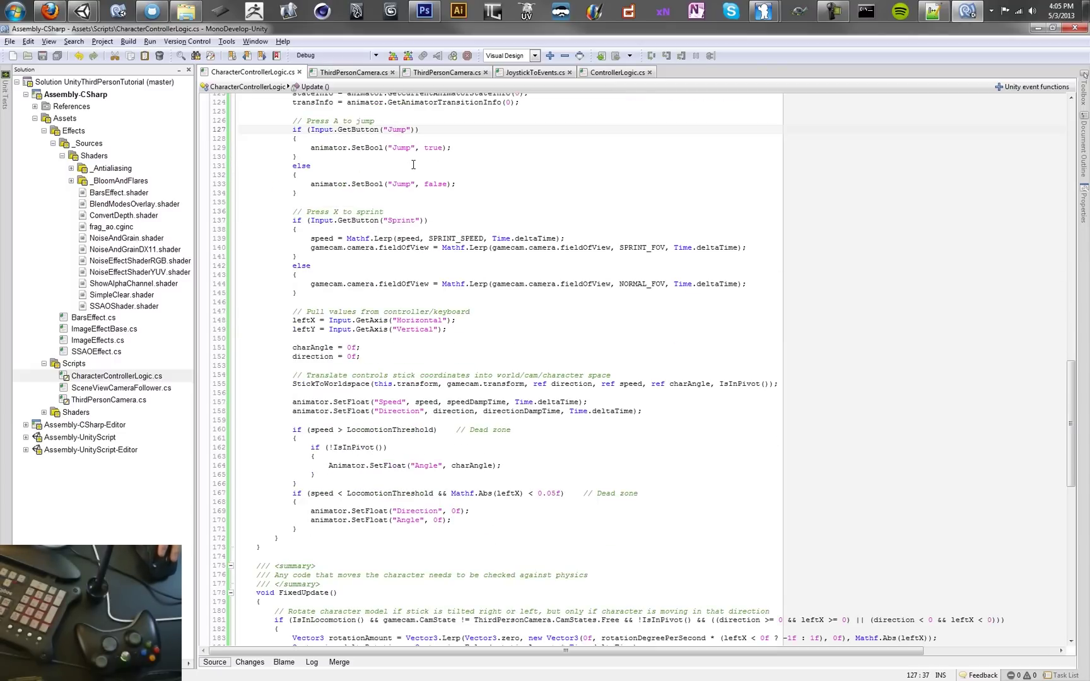
pyautogui.click(82, 10)
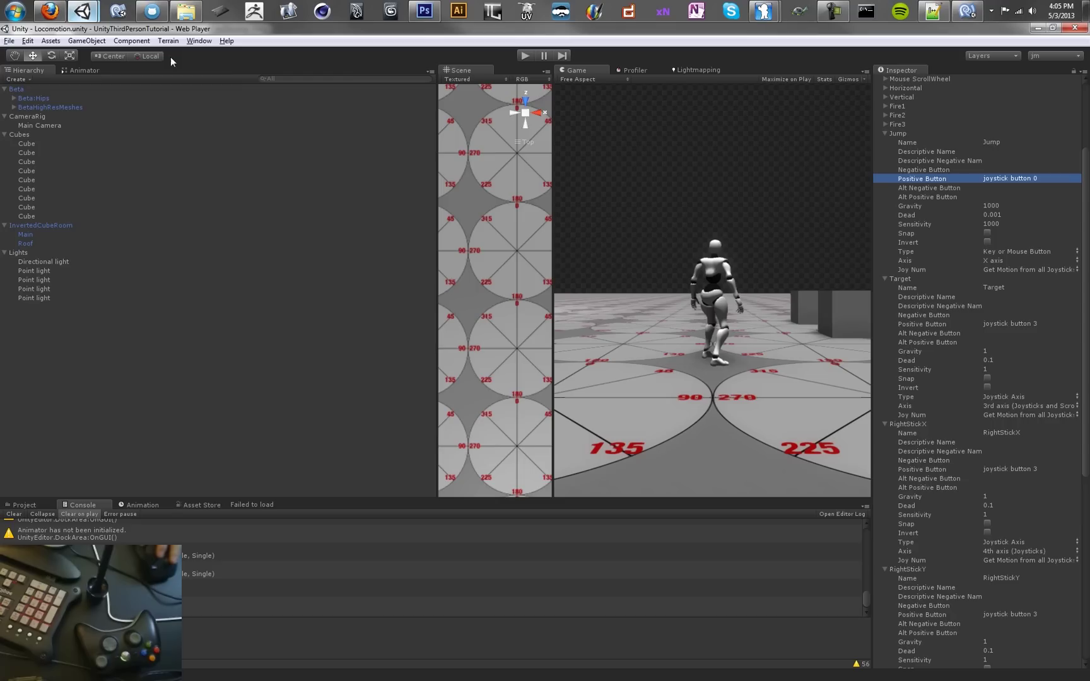
# - Enter play mode to test sprinting and jumping with the Xbox controller
pyautogui.click(523, 56)
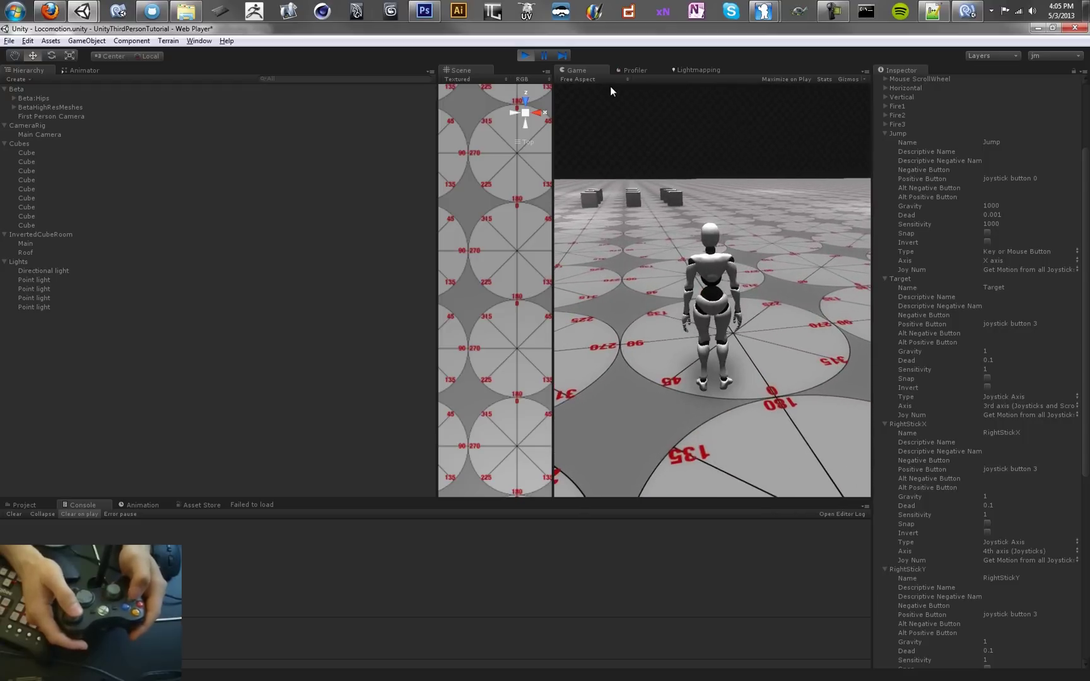
# - Show the Animator graph and select the Locomotion to Locomotion@Idle_Jump transition
pyautogui.click(83, 71)
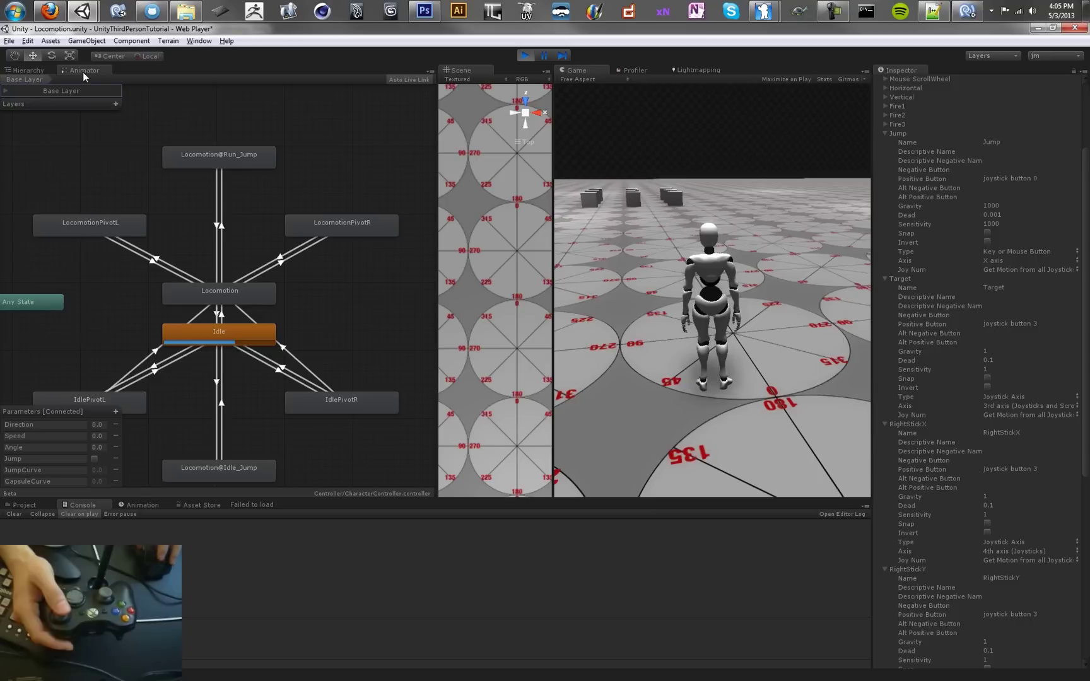
pyautogui.click(217, 372)
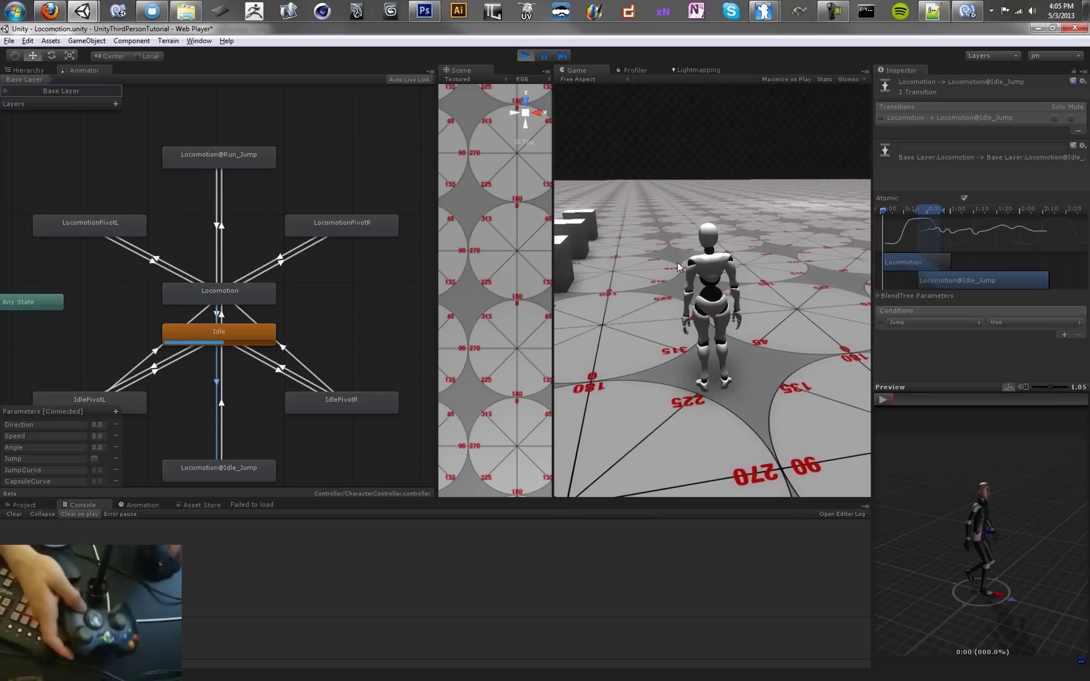
# - Stop play mode and go to the Speed update in CharacterControllerLogic.cs
pyautogui.click(524, 57)
pyautogui.click(967, 11)
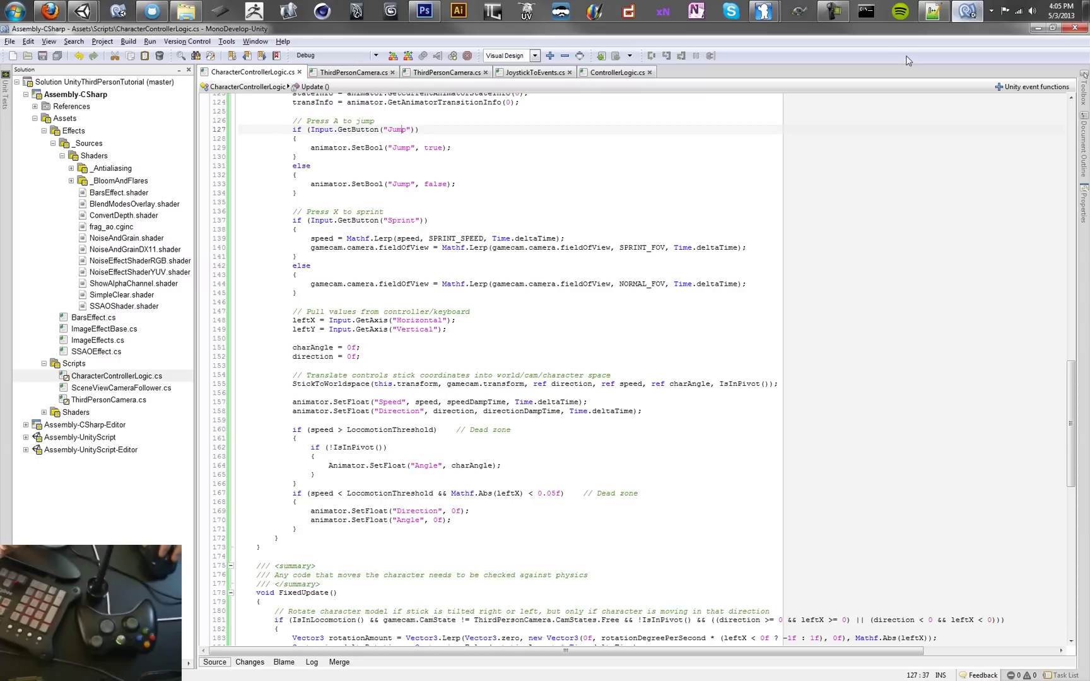
pyautogui.click(503, 474)
pyautogui.click(509, 455)
pyautogui.click(497, 447)
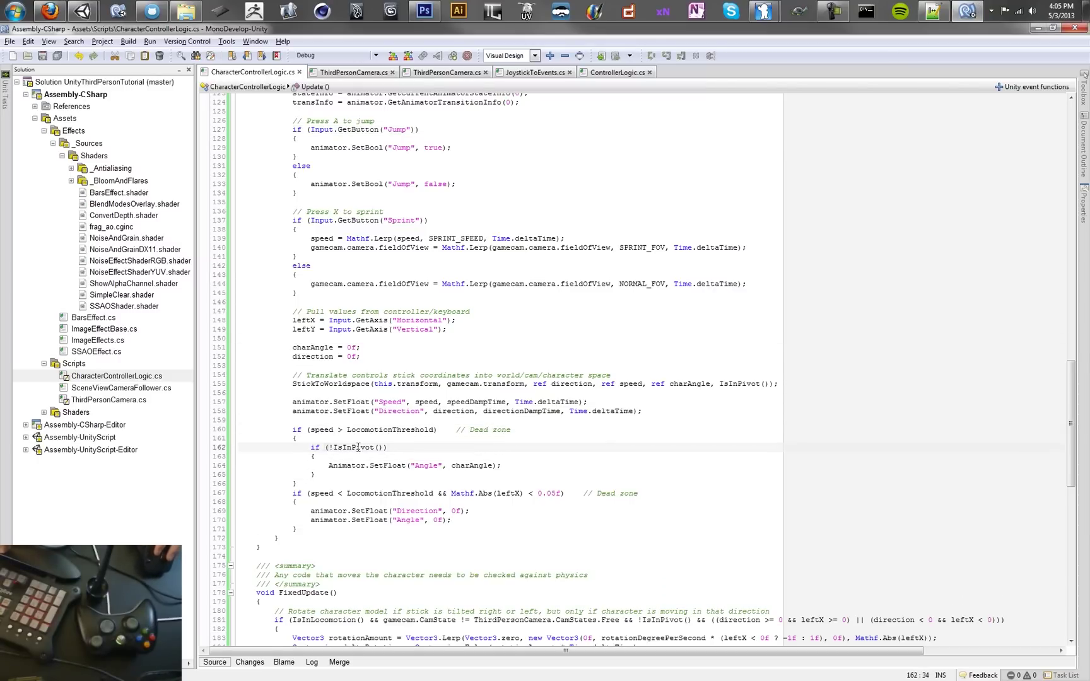
pyautogui.click(379, 395)
# - Start a new if statement on the line above the Speed update
pyautogui.write('\\')
pyautogui.press('Return')
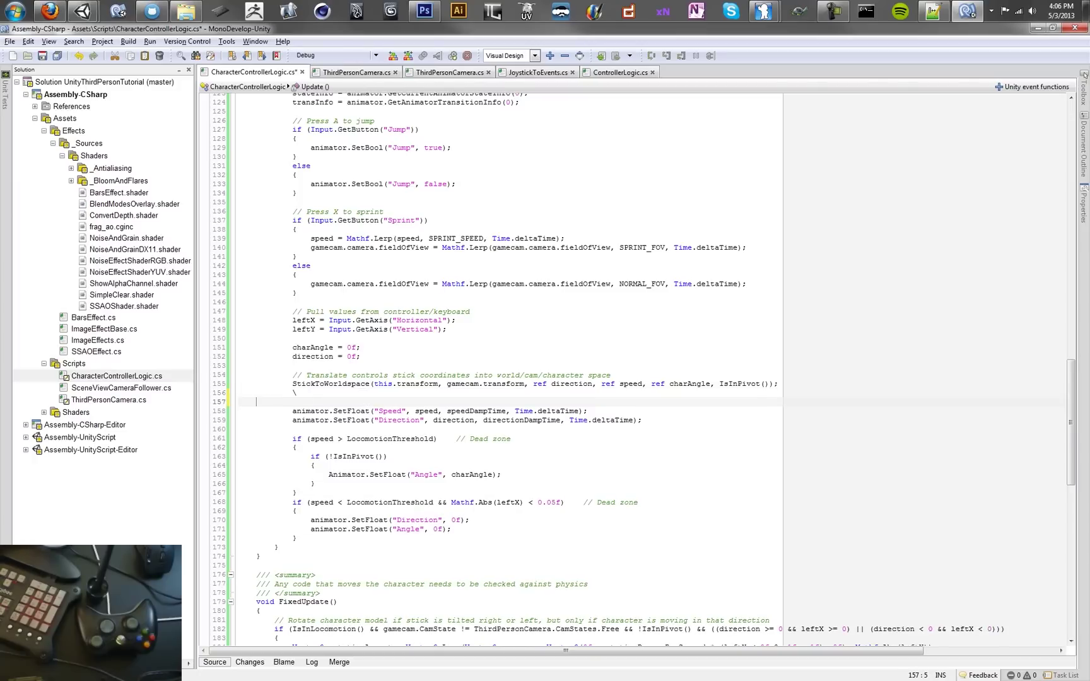
pyautogui.press('BackSpace')
pyautogui.press('BackSpace')
pyautogui.press('Return')
pyautogui.write('if ')
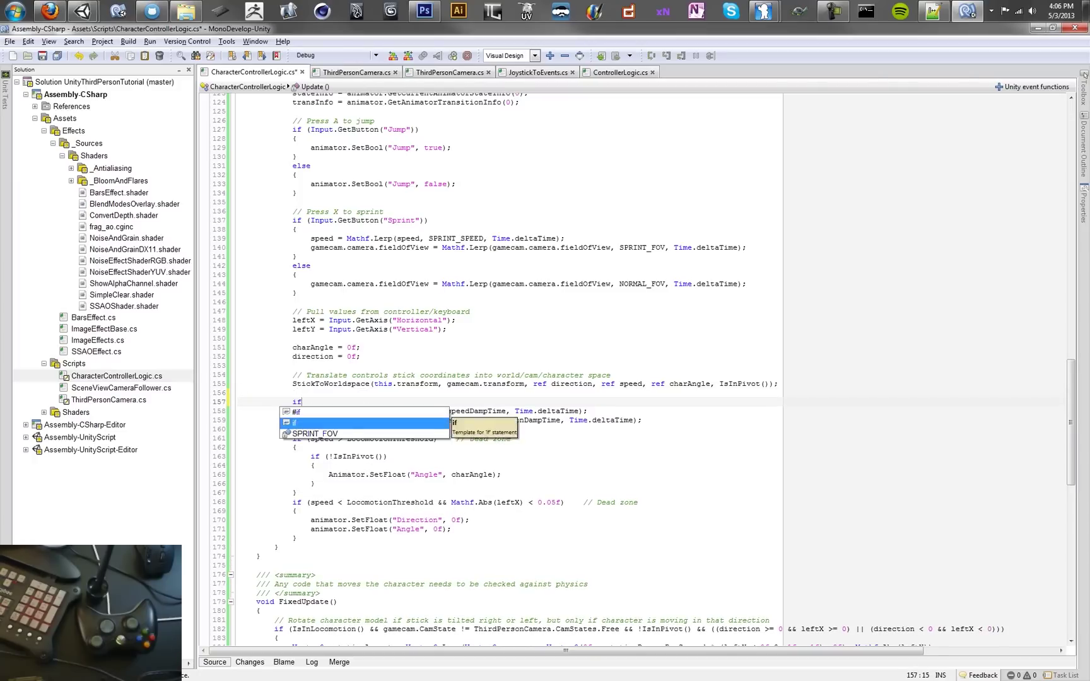
pyautogui.write('(')
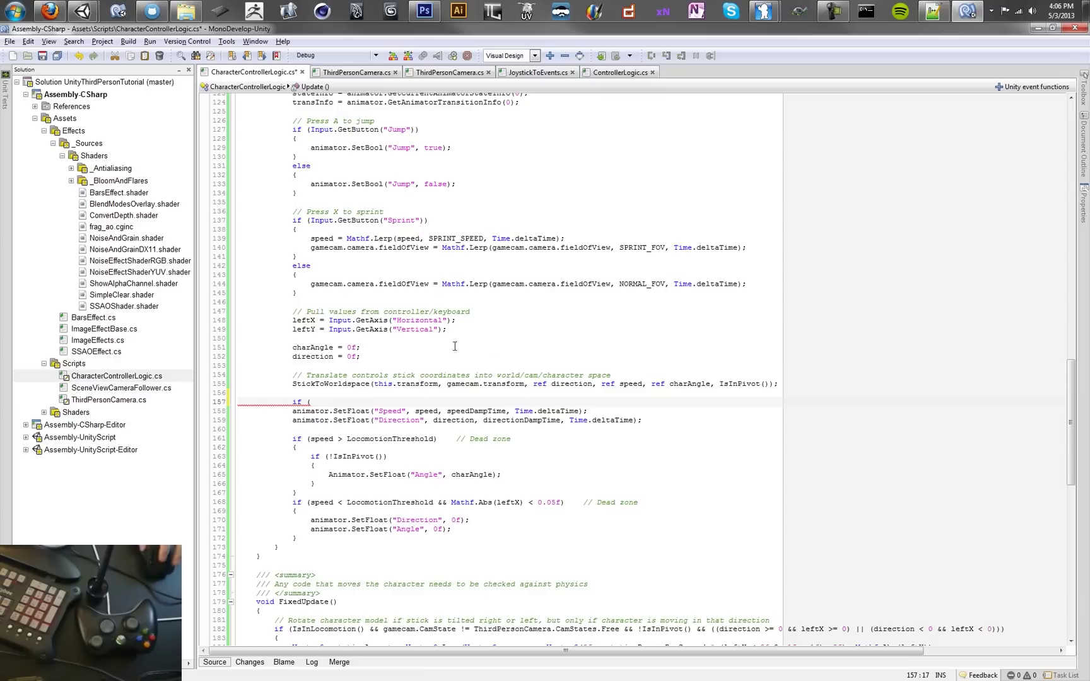
# - Fill the condition with !Input.GetButton("Sprint") copied from line 137 and open a block
pyautogui.moveTo(429, 220); pyautogui.dragTo(313, 221)
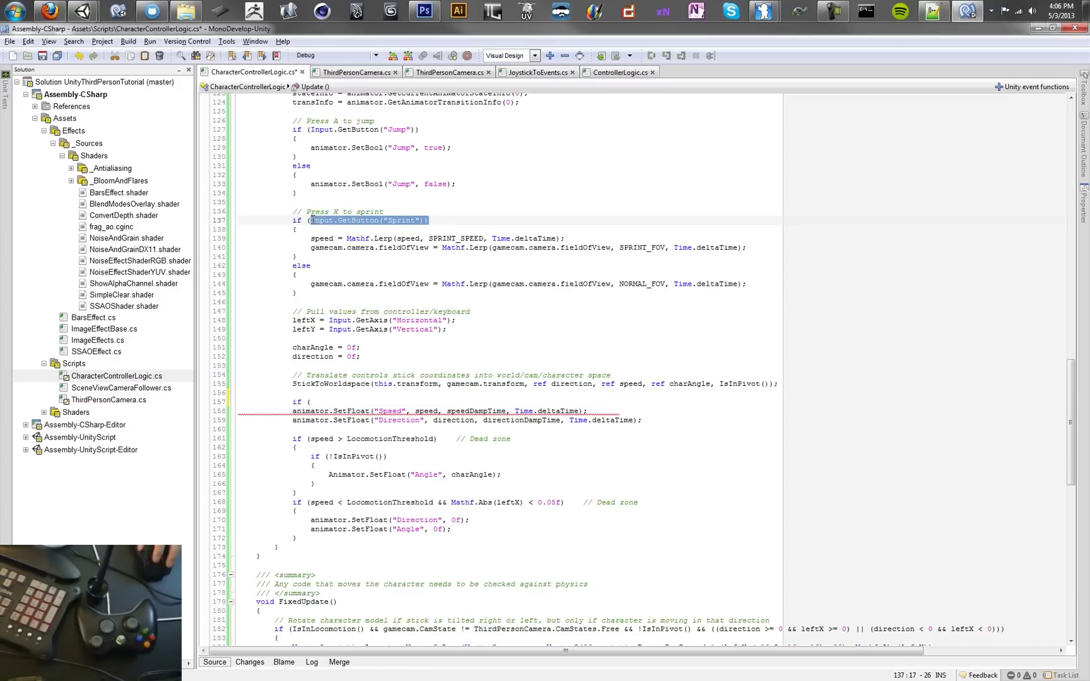
pyautogui.hotkey('ctrl', 'c')
pyautogui.click(326, 403)
pyautogui.hotkey('ctrl', 'v')
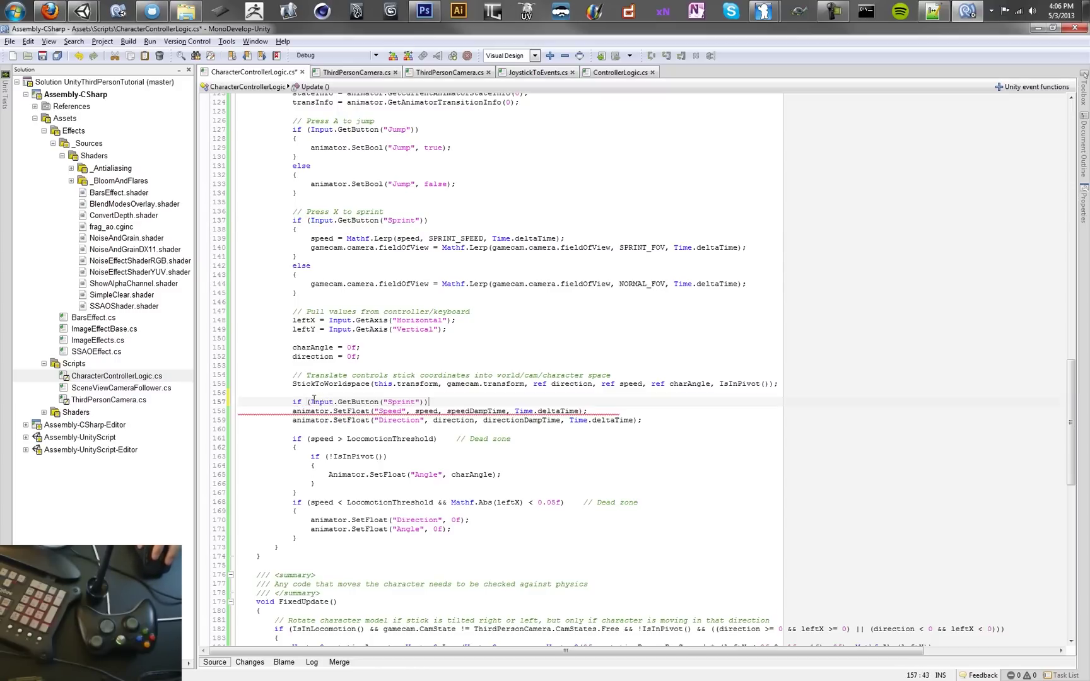
pyautogui.click(311, 402)
pyautogui.write('!')
pyautogui.click(444, 402)
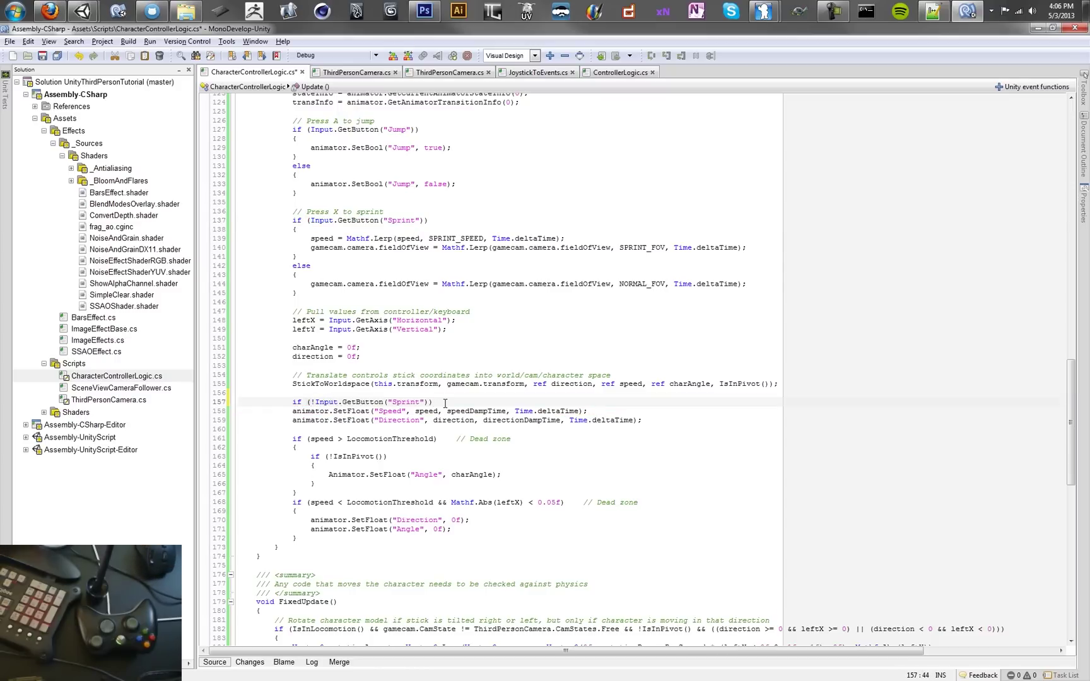
pyautogui.press('Return')
pyautogui.write('{')
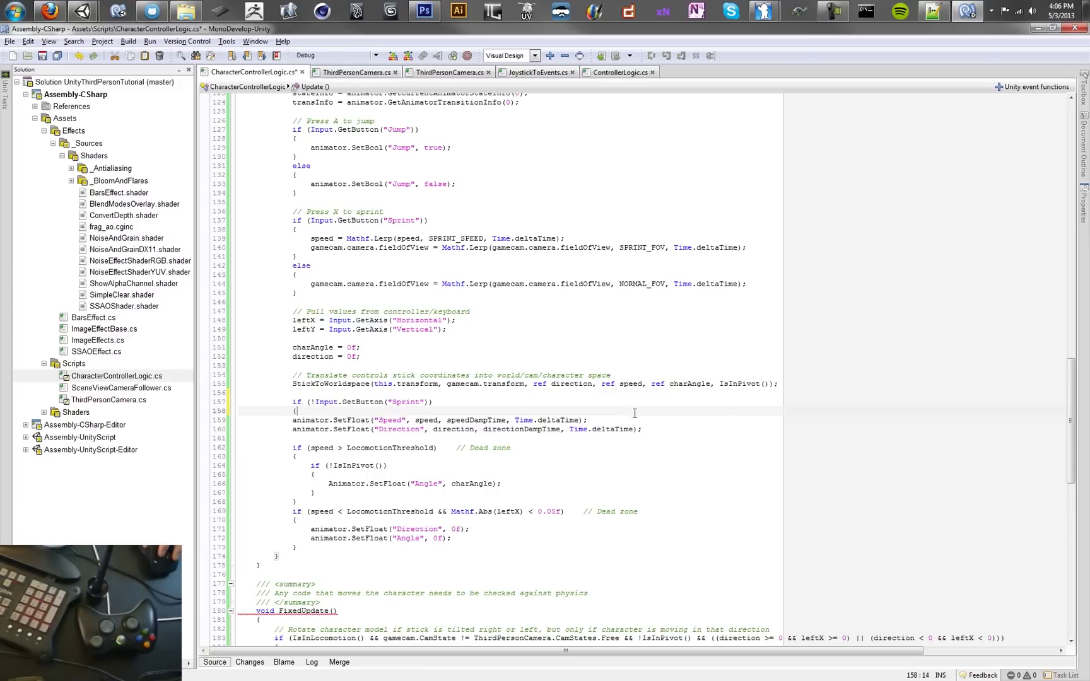
# - Close the block around the indented Speed update and save the script
pyautogui.press('Down')
pyautogui.press('End')
pyautogui.press('Return')
pyautogui.write('}')
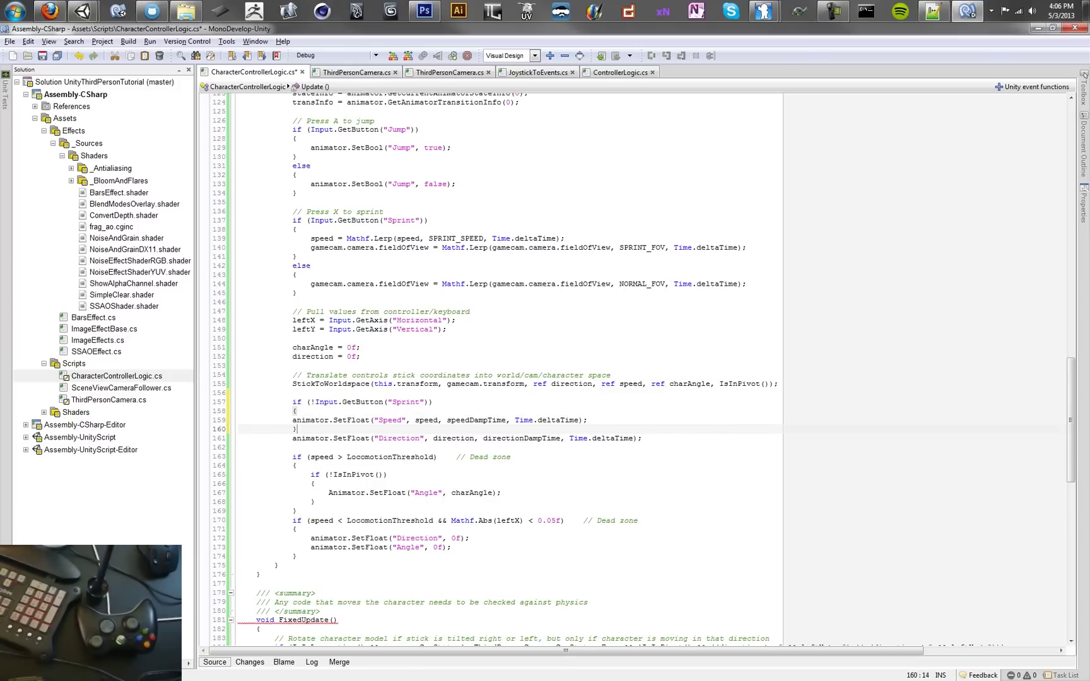
pyautogui.press('Up')
pyautogui.press('Home')
pyautogui.press('Tab')
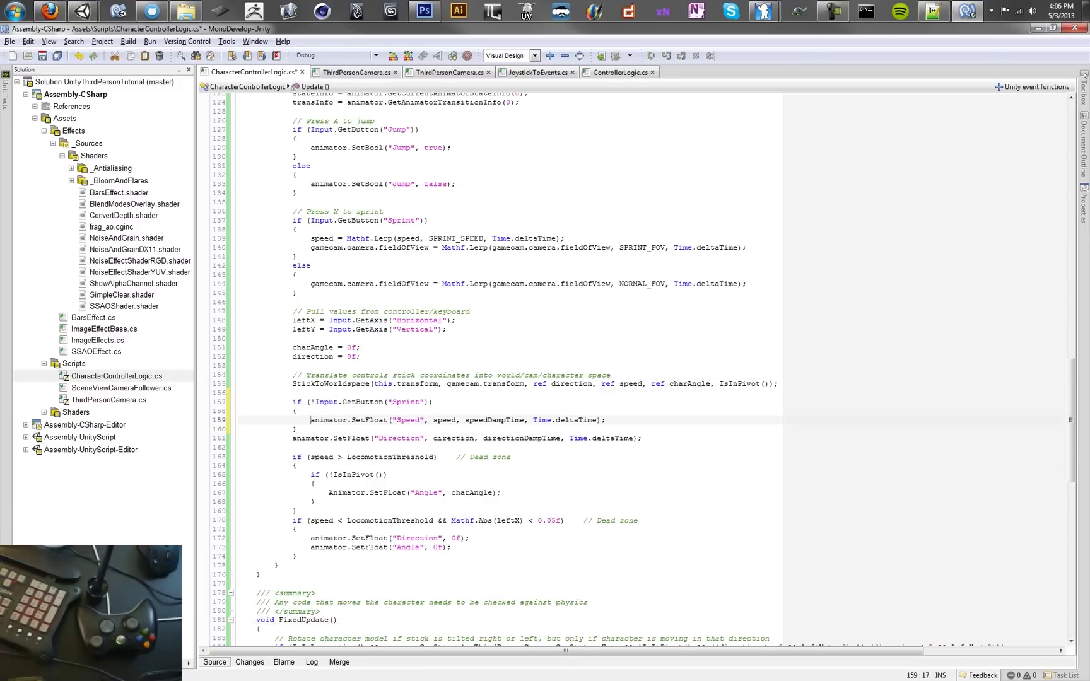
pyautogui.click(10, 41)
# - Save the script and play-test the character's sprint in Unity
pyautogui.click(29, 89)
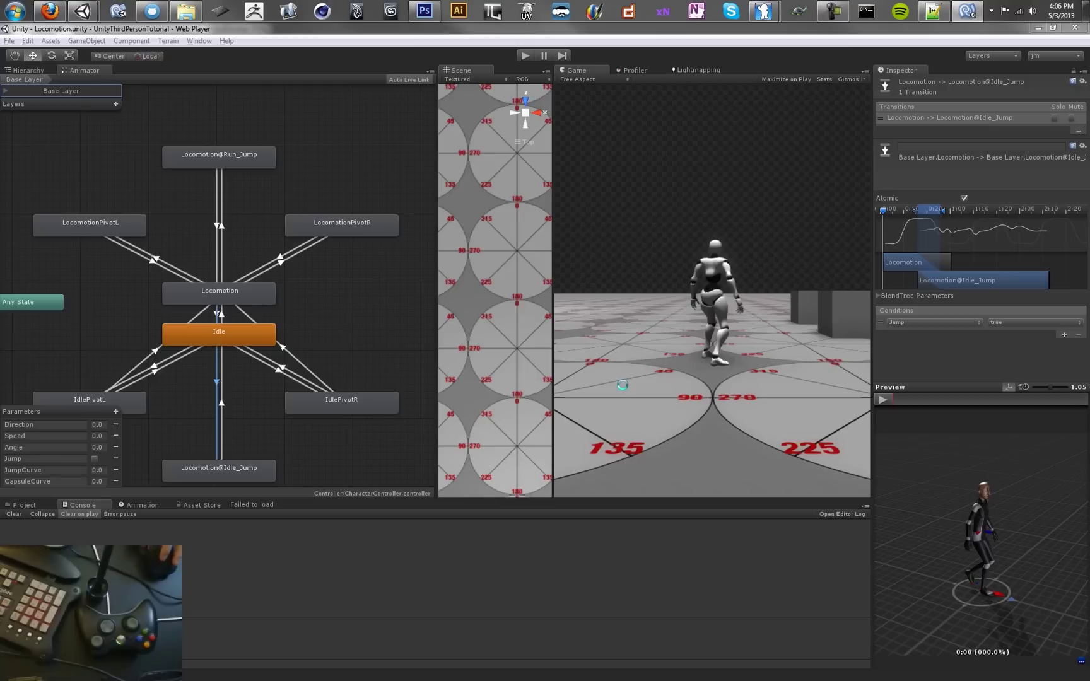
pyautogui.click(524, 56)
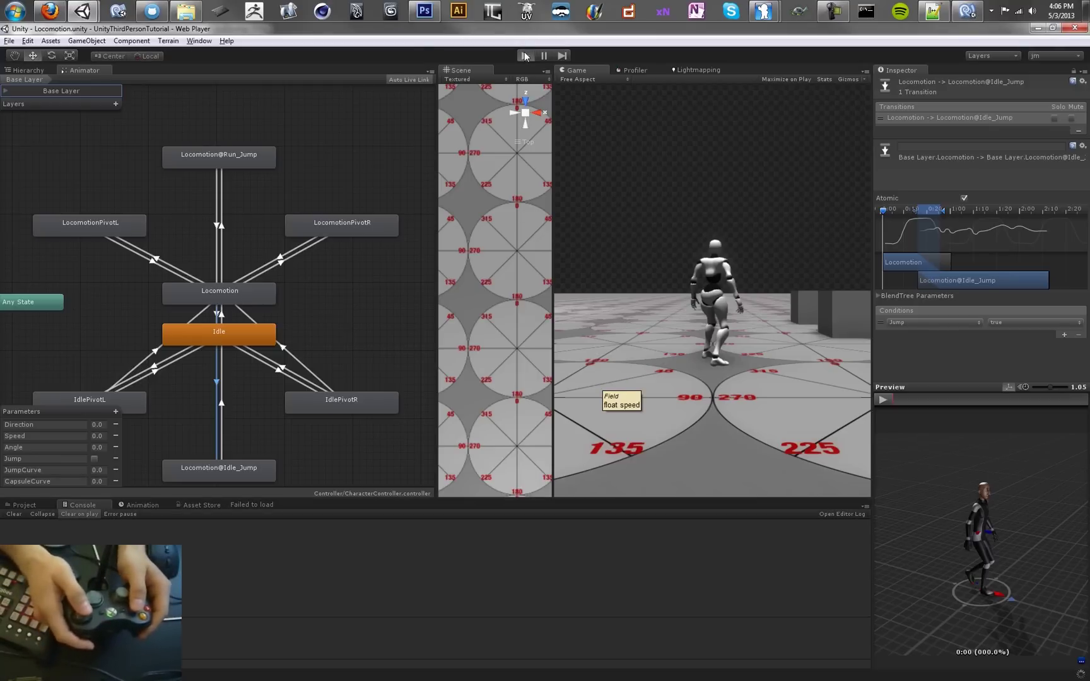
pyautogui.click(220, 293)
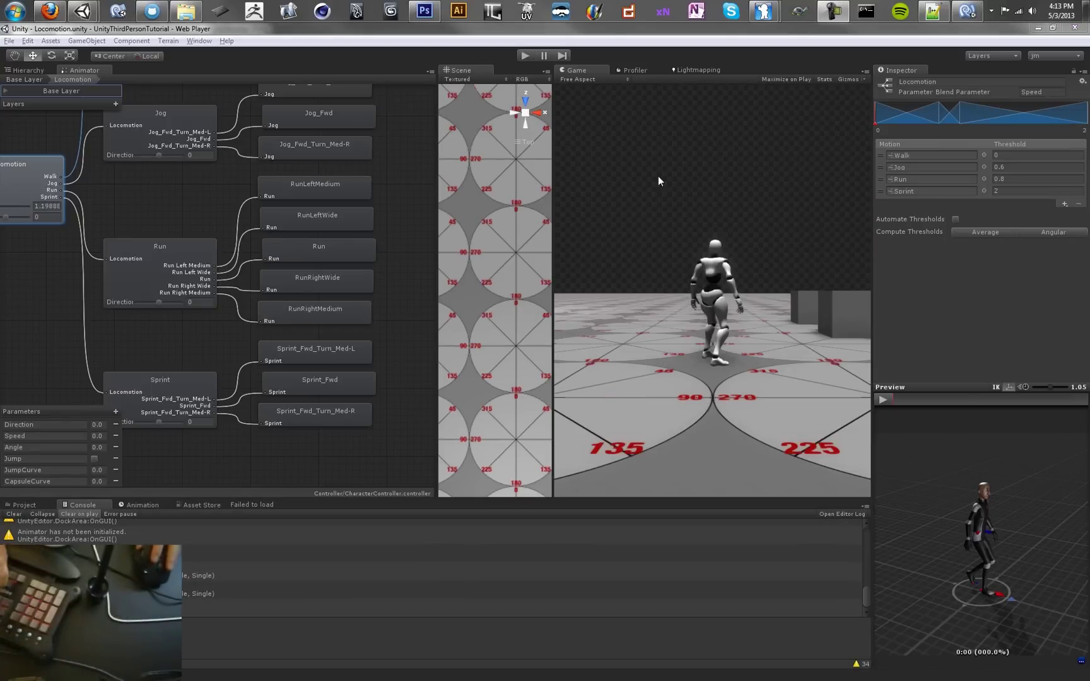
# - In CharacterControllerLogic.cs, scroll down Update() and highlight the 'Press B to sprint' block
pyautogui.click(975, 14)
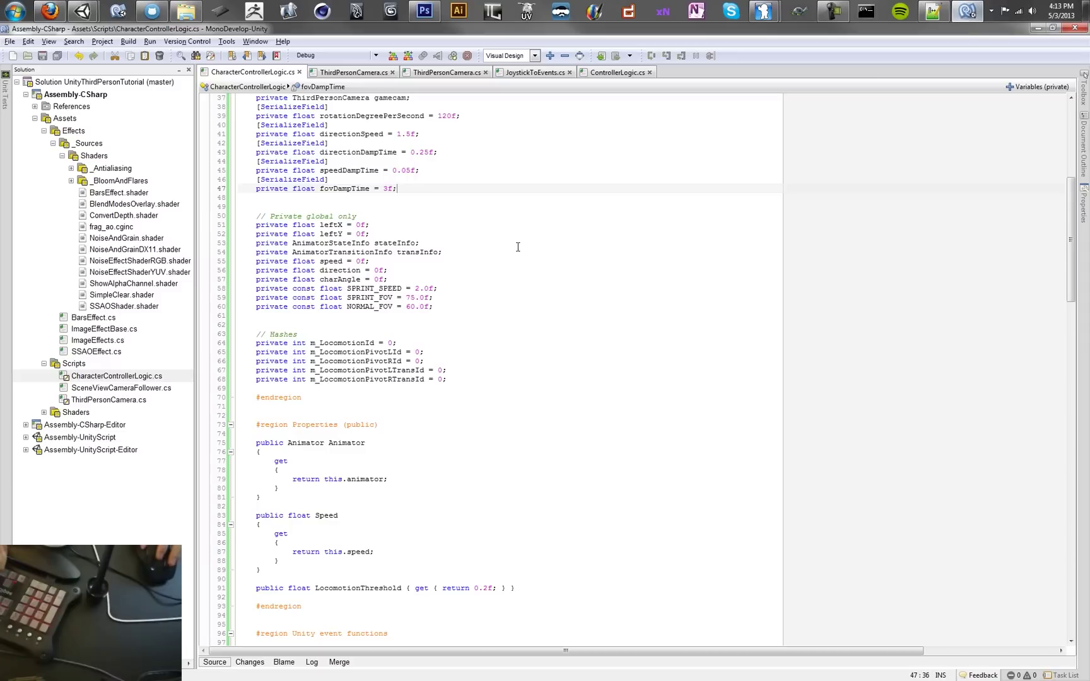
pyautogui.moveTo(396, 192); pyautogui.dragTo(419, 171)
pyautogui.scroll(-16, 502, 251)
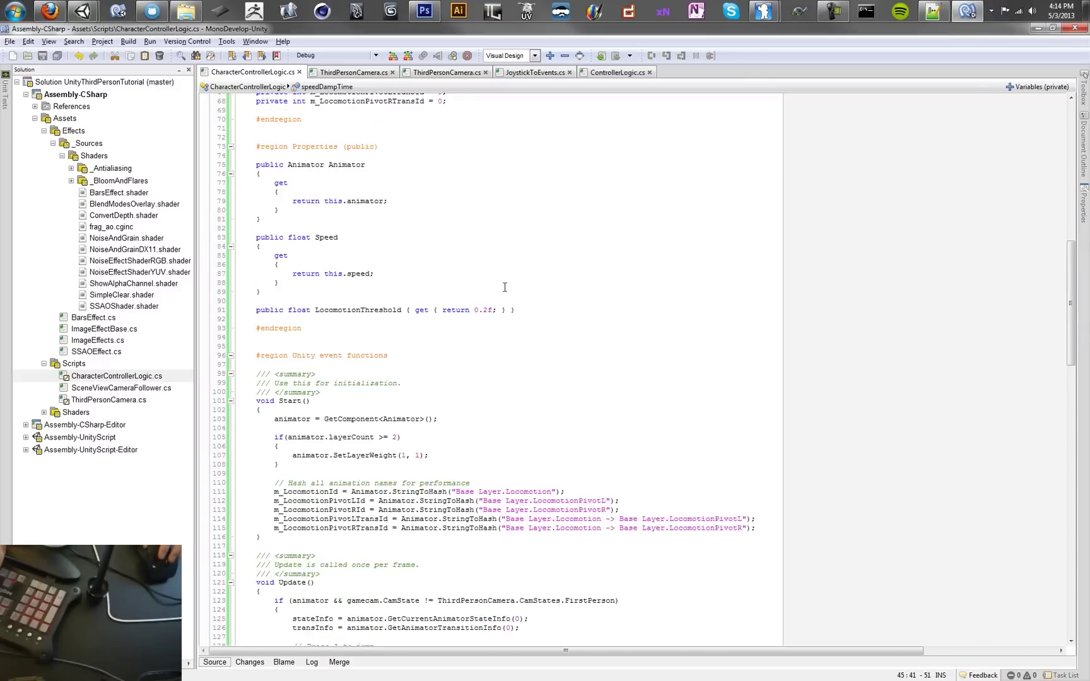
pyautogui.scroll(-10, 603, 379)
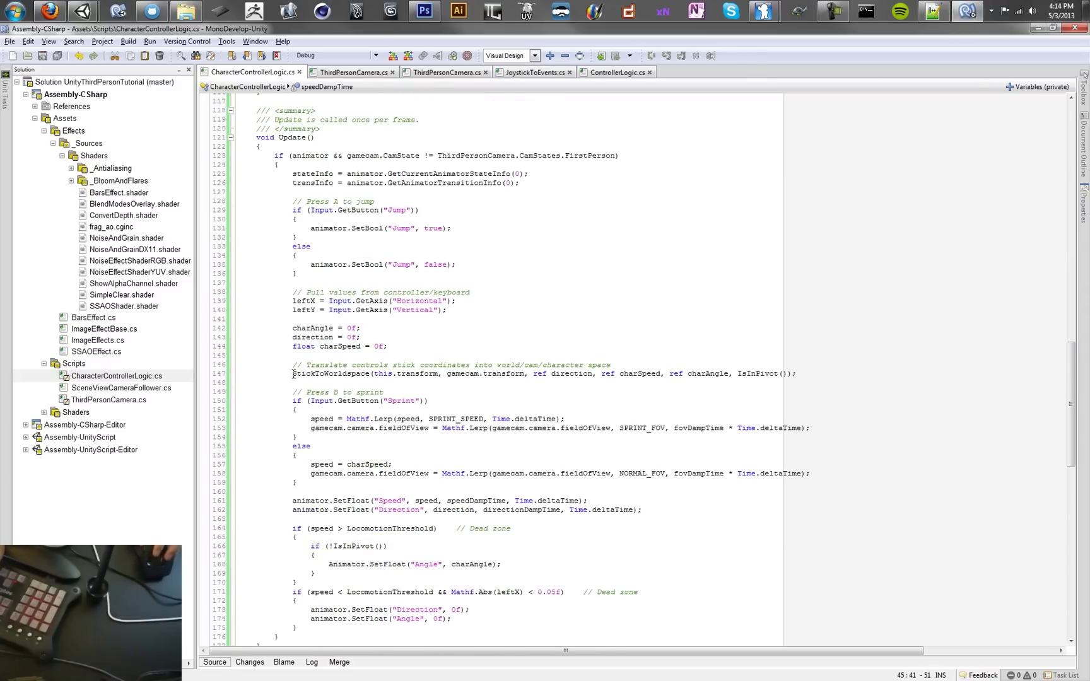
pyautogui.moveTo(293, 392); pyautogui.dragTo(361, 487)
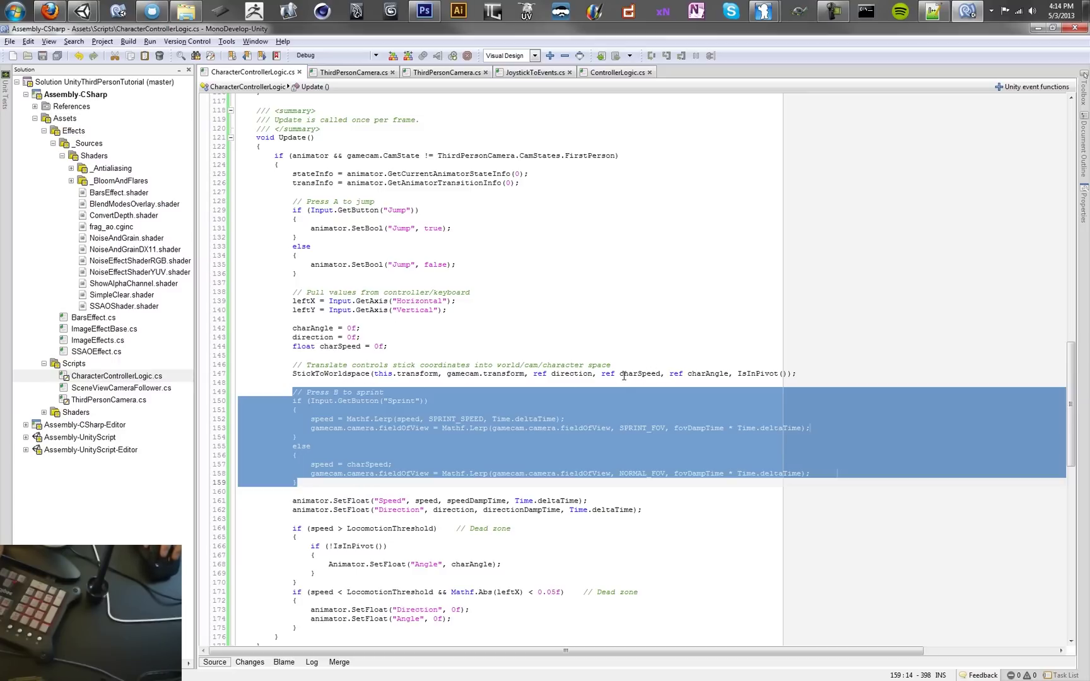
# - Walk through the charSpeed declaration, the speed Lerp on line 152, and the fovDampTime field-of-view lerp
pyautogui.click(401, 500)
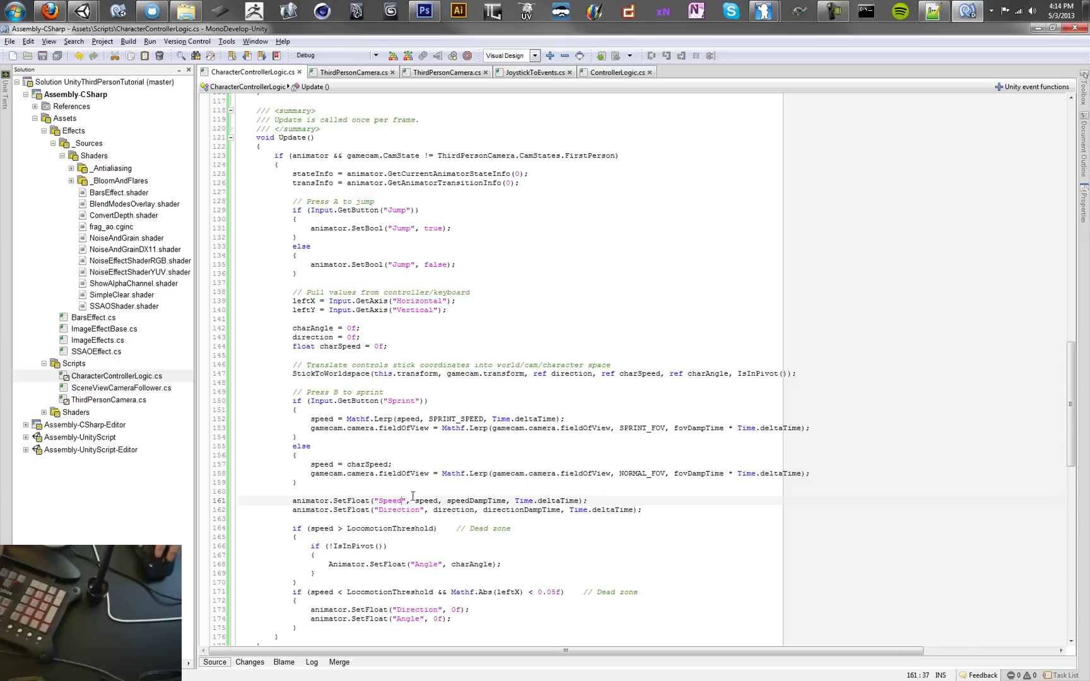
pyautogui.click(329, 346)
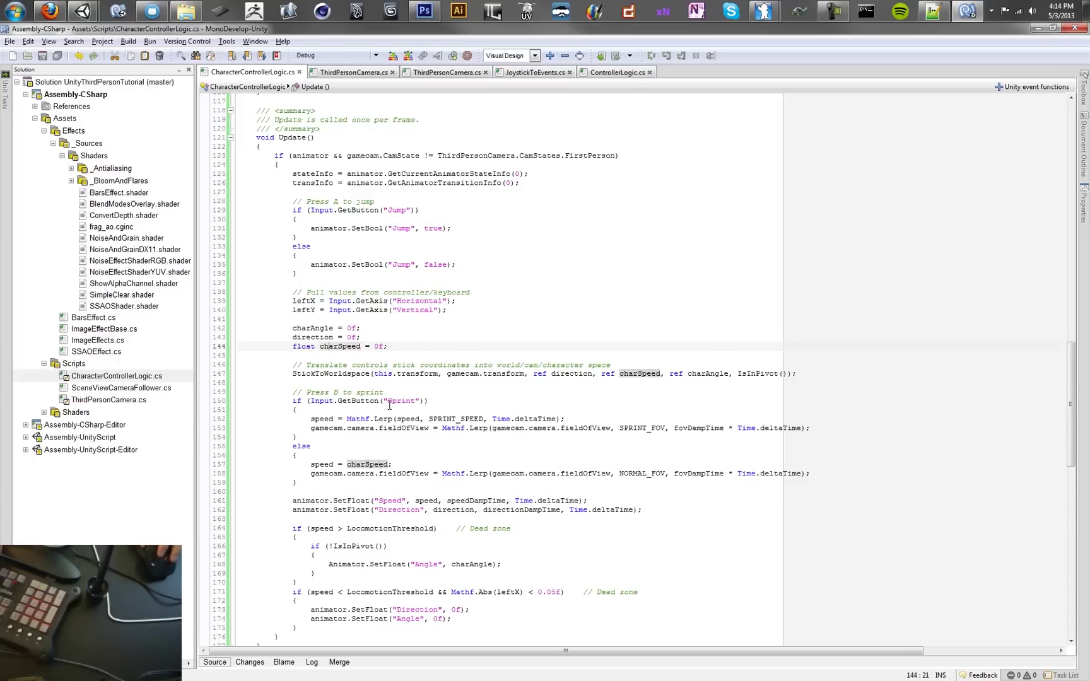
pyautogui.moveTo(339, 418); pyautogui.dragTo(414, 419)
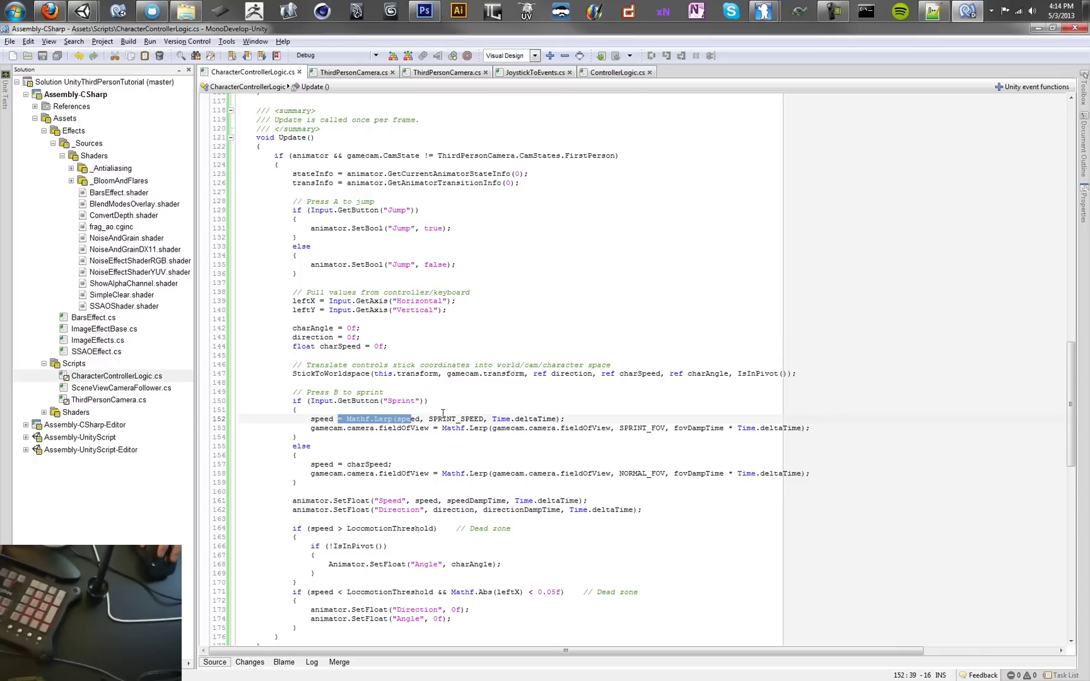
pyautogui.click(364, 462)
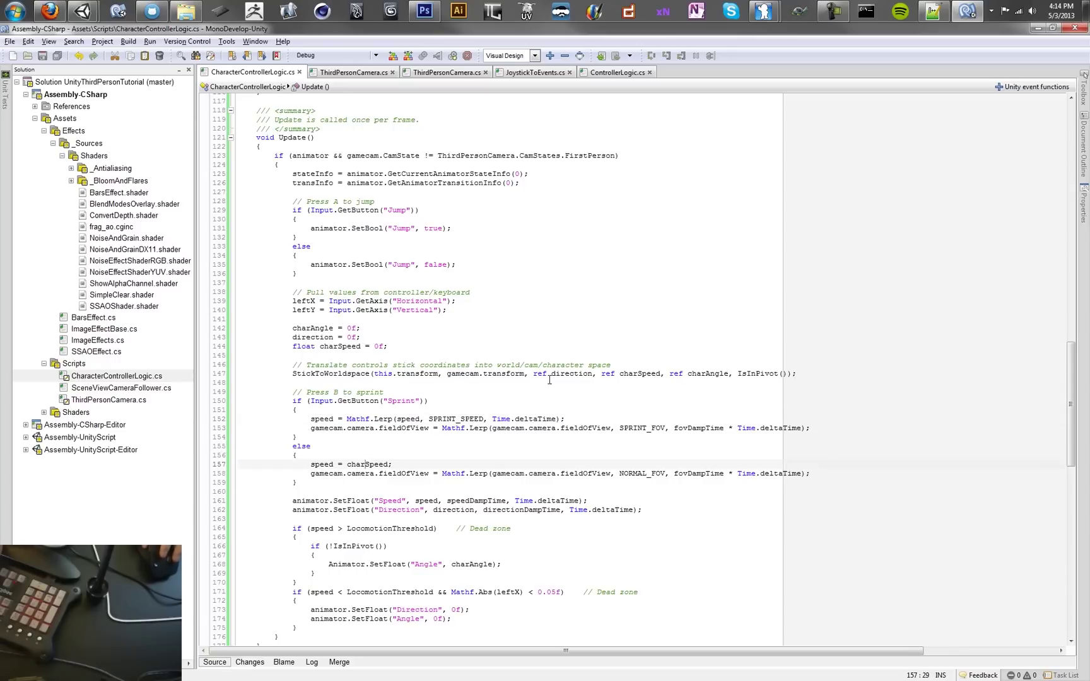
pyautogui.click(398, 419)
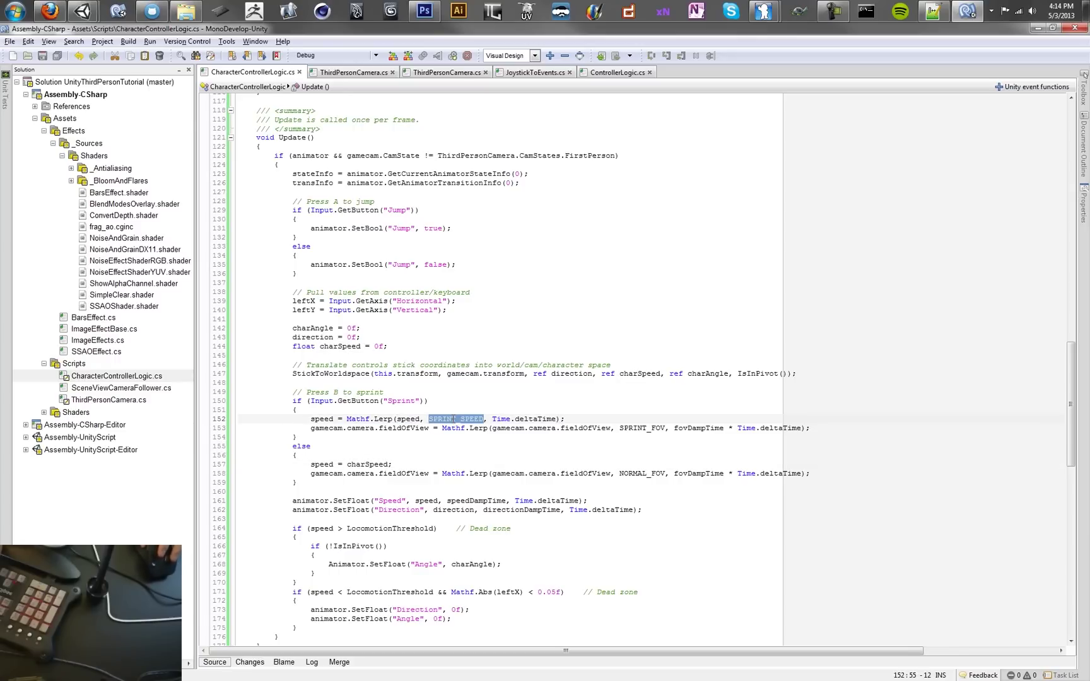
pyautogui.click(703, 429)
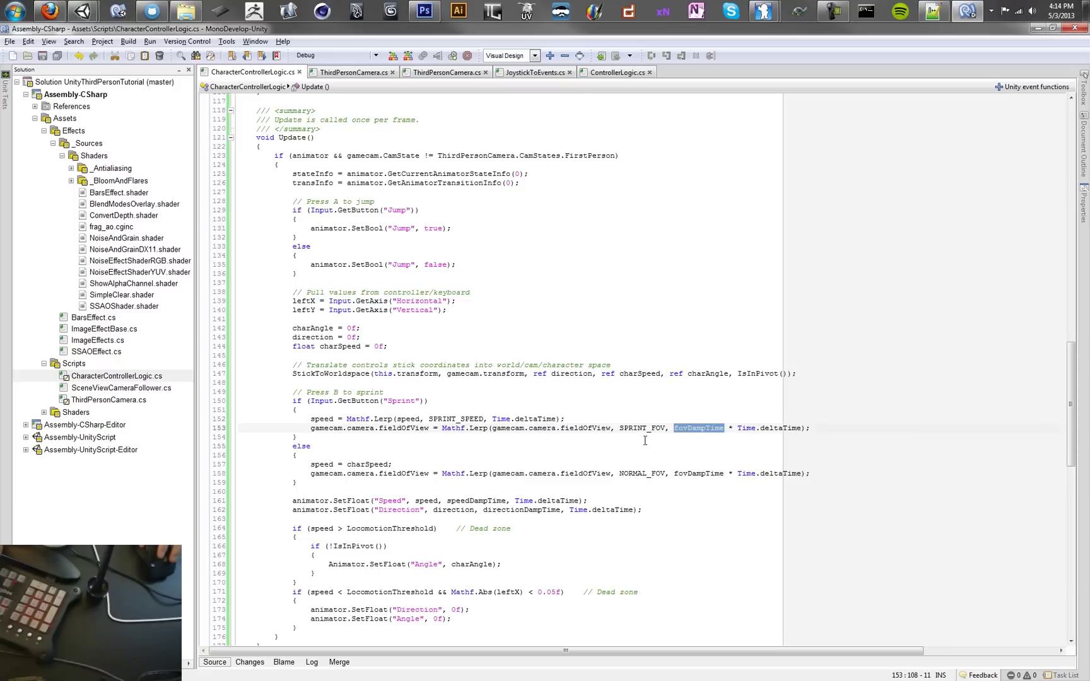
# - Back in Unity, run a play test of sprinting and jumping, then stop it
pyautogui.moveTo(83, 11)
pyautogui.click(76, 85)
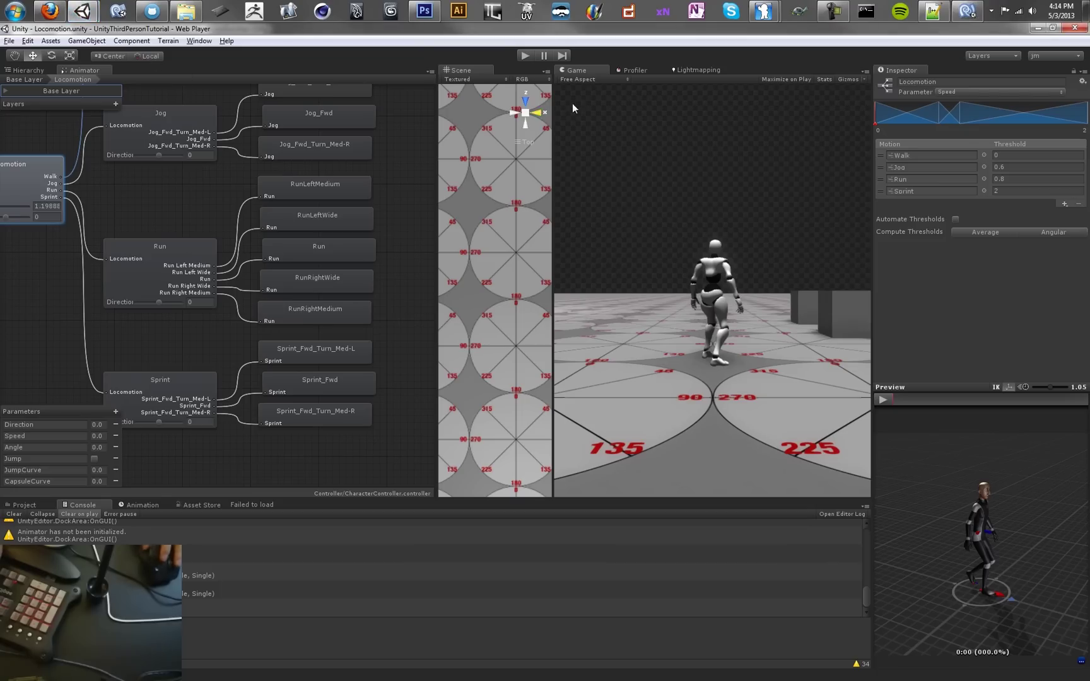
pyautogui.click(525, 56)
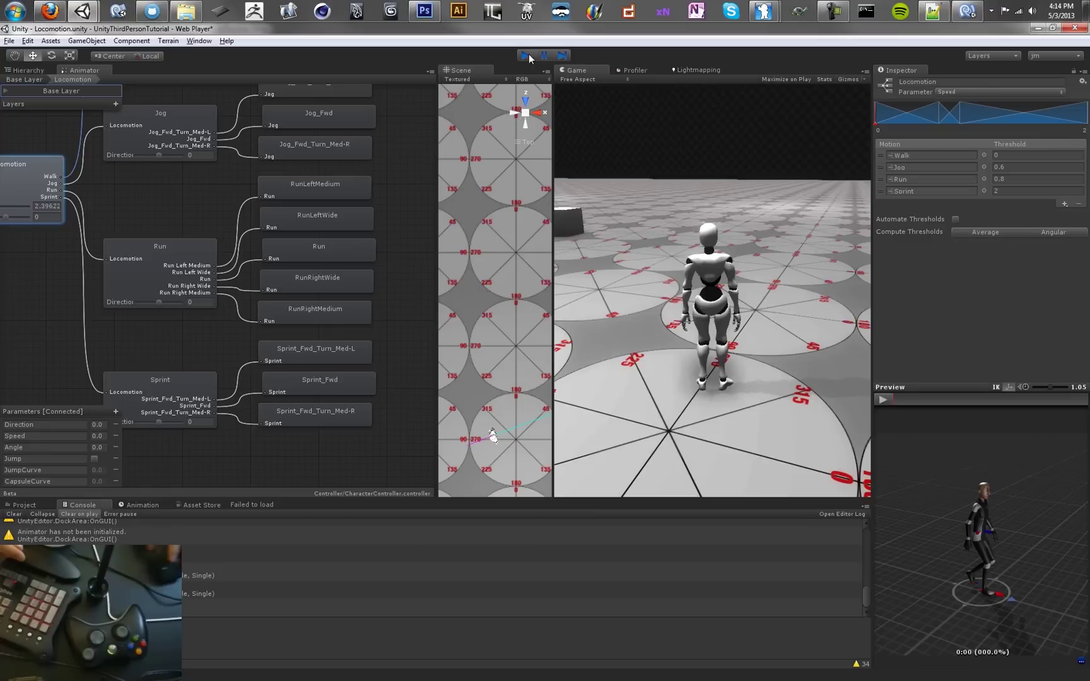
pyautogui.click(526, 56)
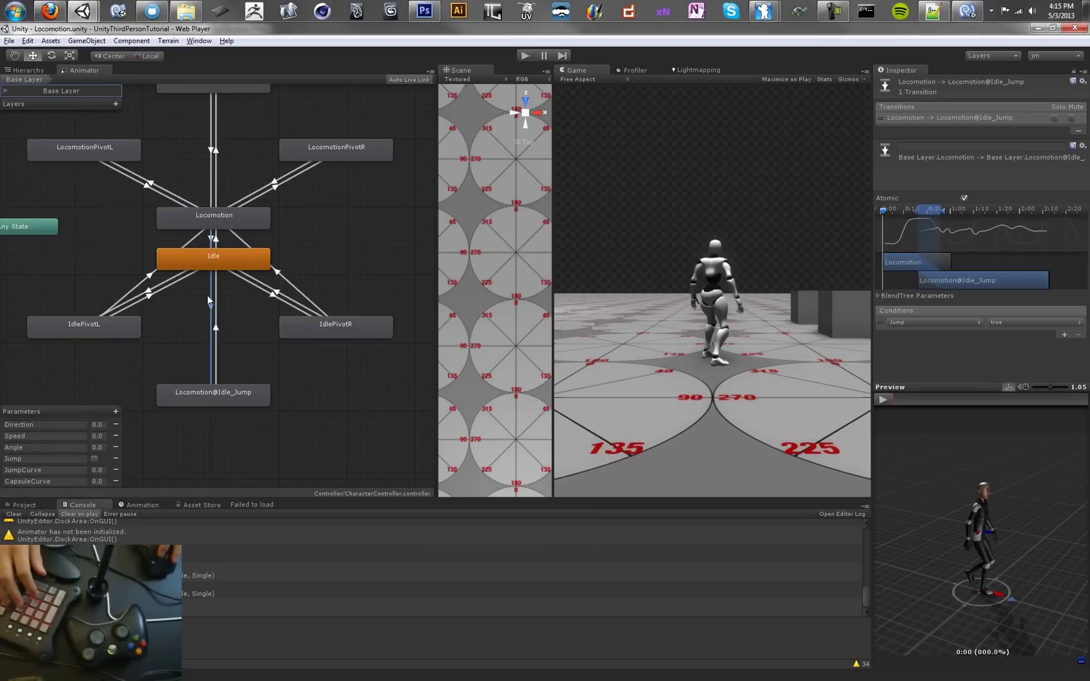
# - Create an Idle to Locomotion@Idle_Jump transition with the condition Jump true
pyautogui.moveTo(196, 395); pyautogui.dragTo(223, 401)
pyautogui.click(210, 297)
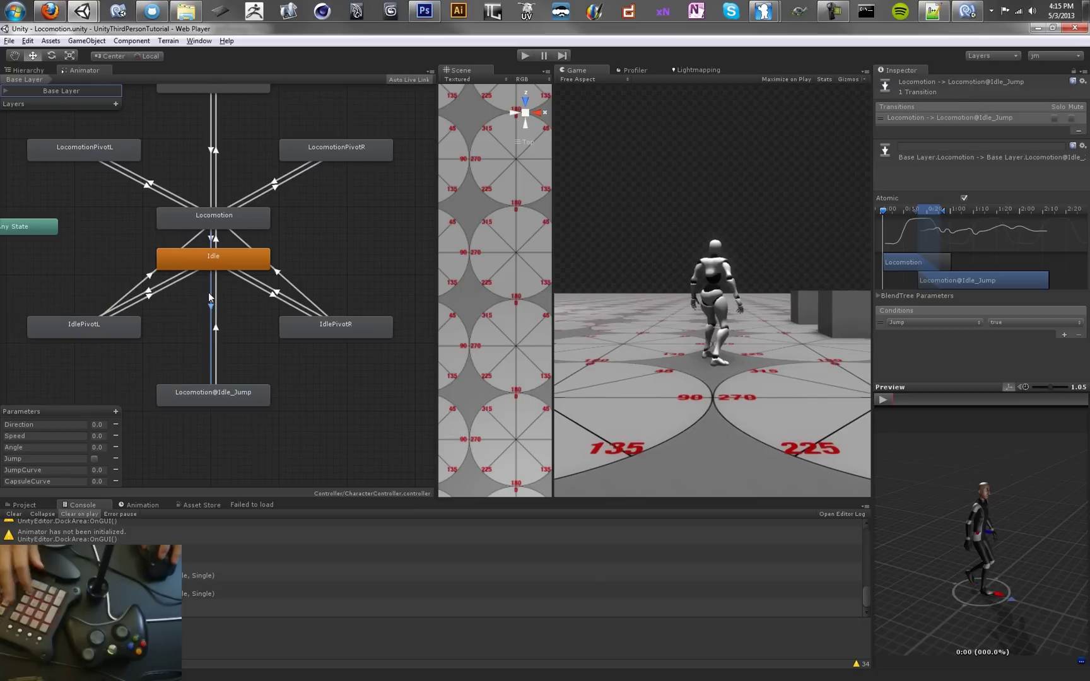
pyautogui.click(218, 296)
pyautogui.rightClick(214, 264)
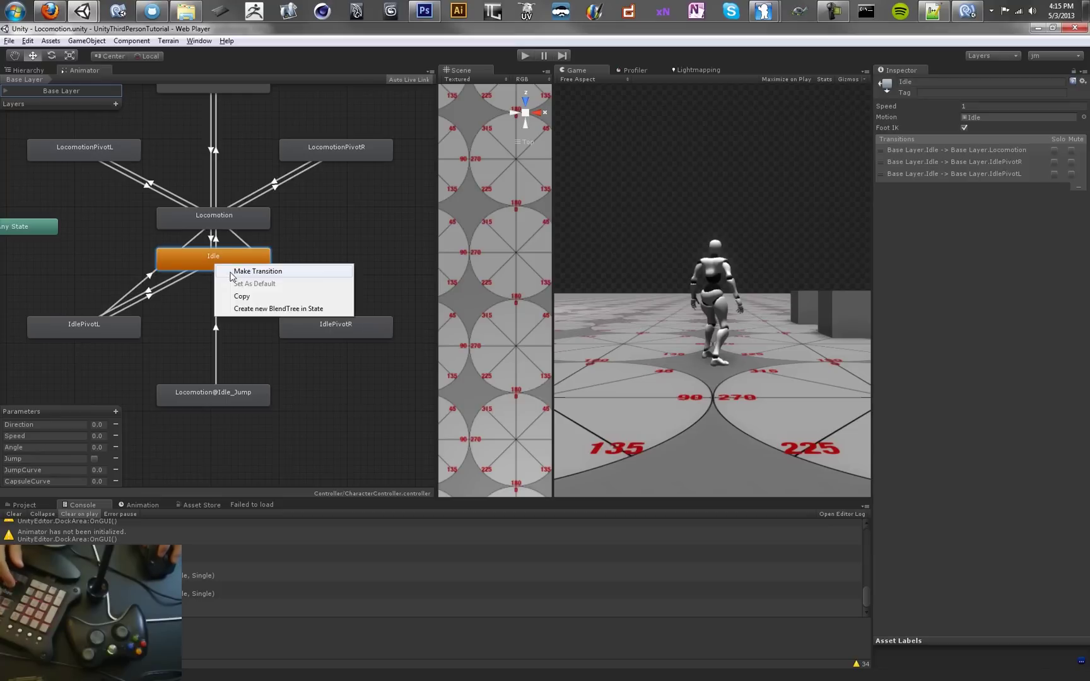
pyautogui.click(252, 273)
pyautogui.click(207, 387)
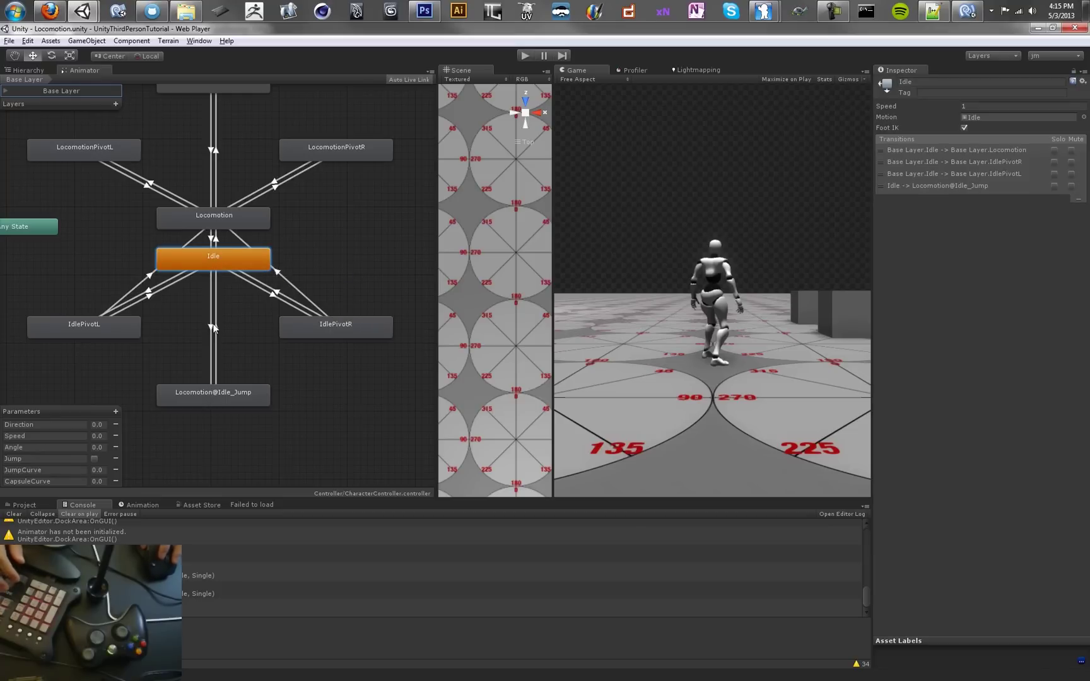
pyautogui.click(212, 326)
pyautogui.click(907, 318)
pyautogui.click(909, 370)
# - Play-test jumping from idle, then return to CharacterControllerLogic.cs in MonoDevelop
pyautogui.click(533, 56)
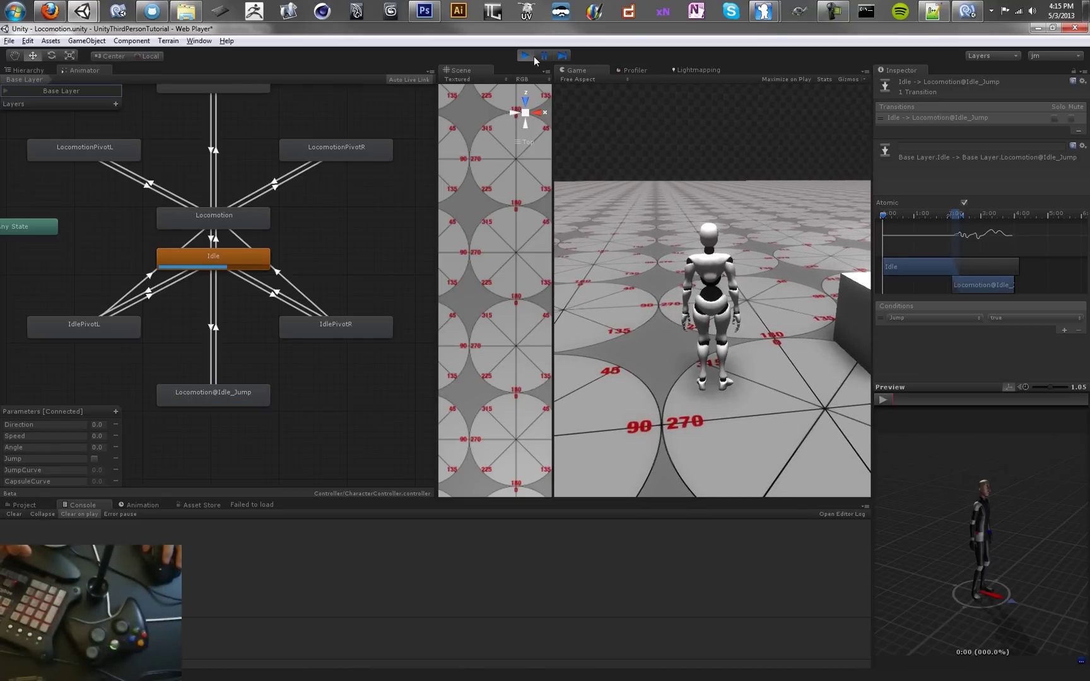
pyautogui.click(534, 58)
pyautogui.moveTo(157, 15)
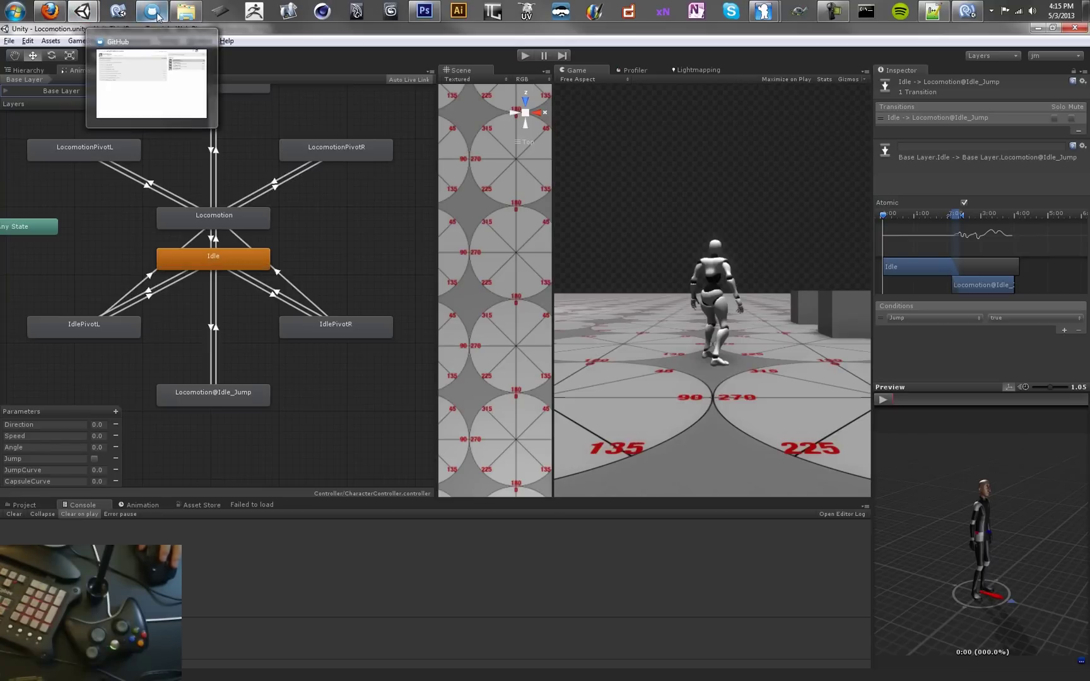
pyautogui.click(971, 18)
pyautogui.scroll(10, 542, 102)
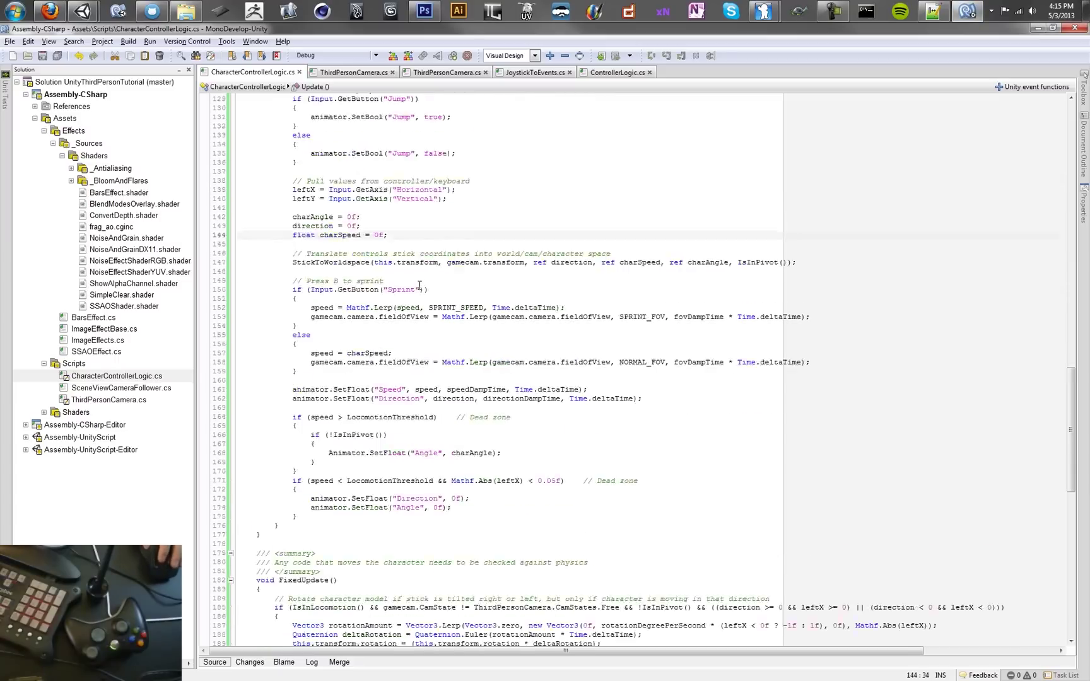
pyautogui.scroll(-20, 448, 318)
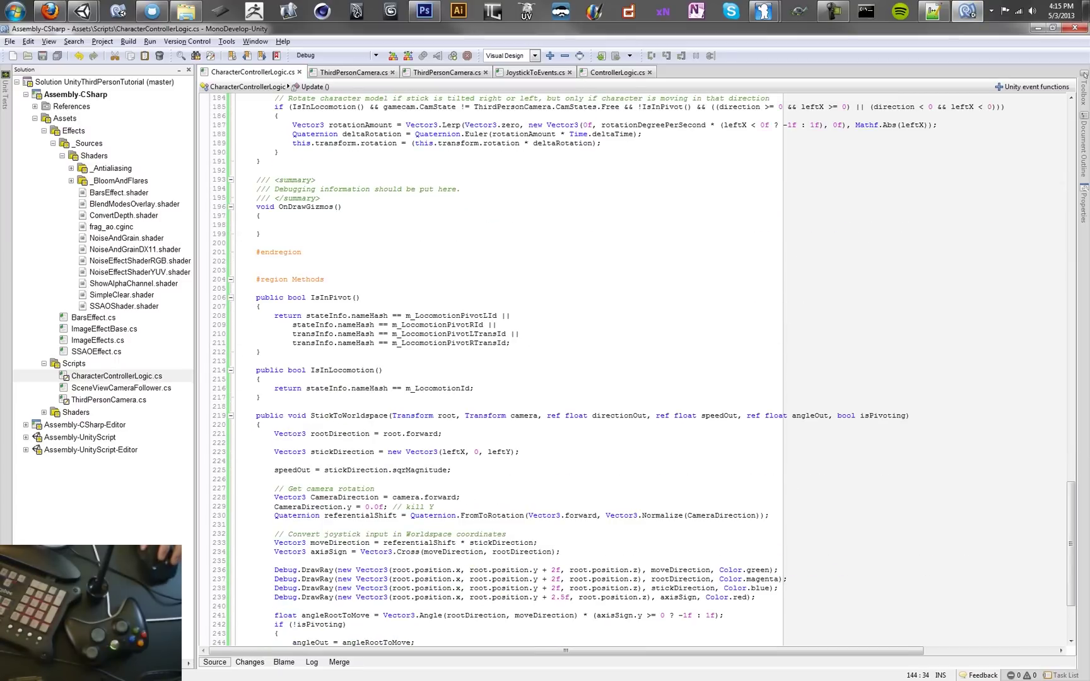
# - In Unity, select the Locomotion@Idle_Jump state and locate its jump animation in the Project
pyautogui.moveTo(83, 11)
pyautogui.click(67, 60)
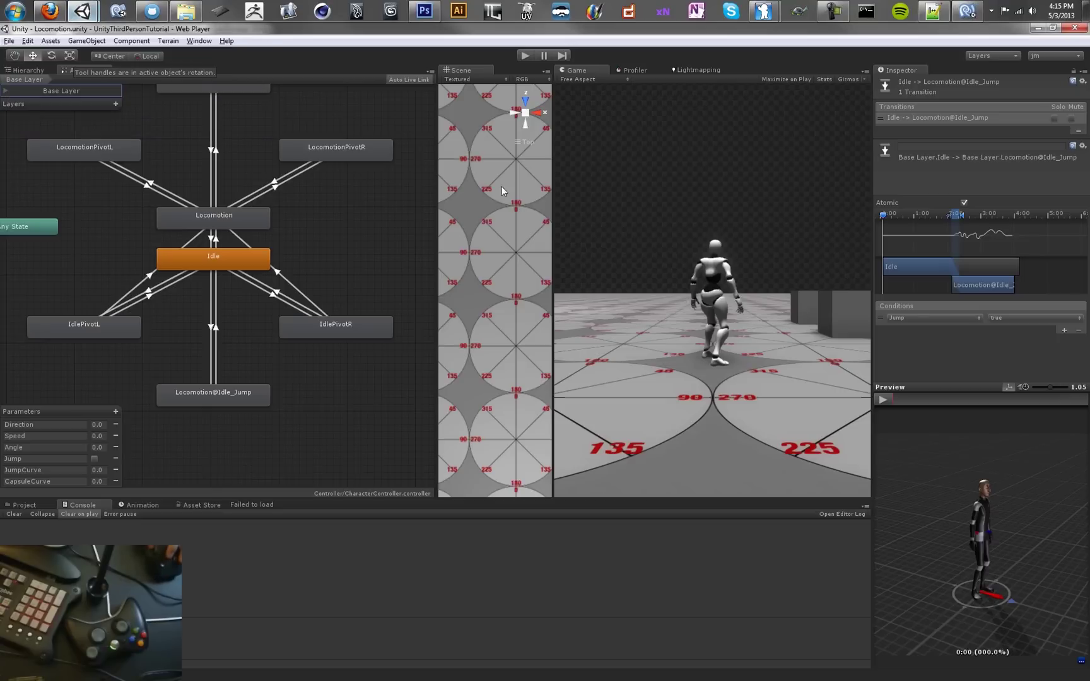
pyautogui.click(241, 393)
pyautogui.click(24, 505)
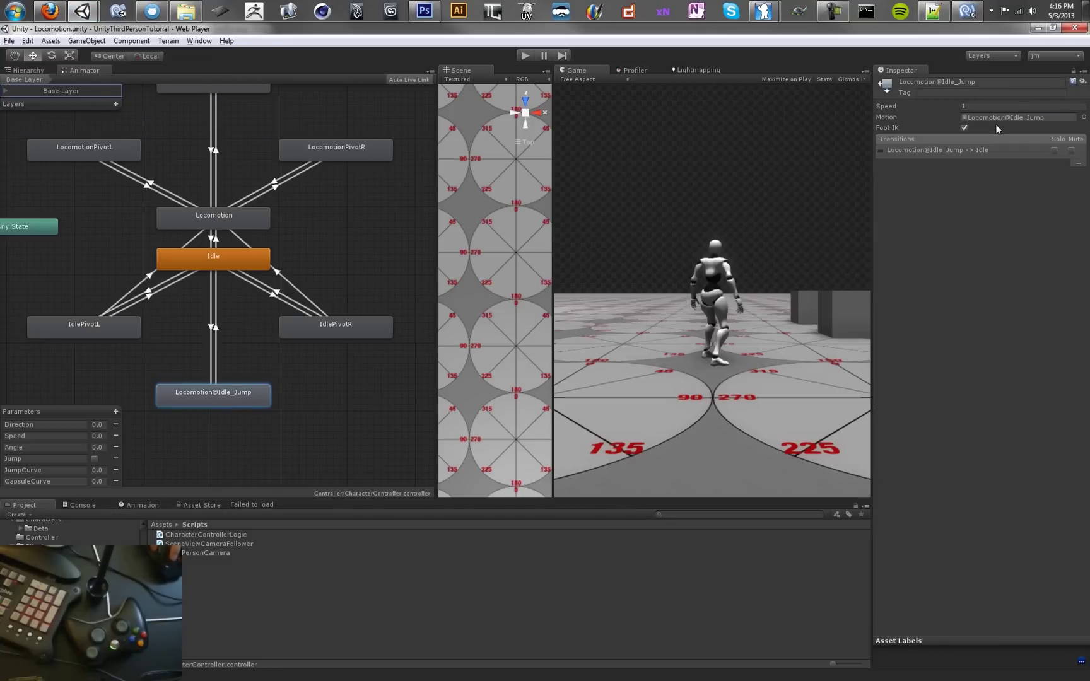
pyautogui.click(1009, 117)
# - Open the jump FBX's import settings and expand the clip's Curves to show JumpCurve and CapsuleCurve
pyautogui.click(213, 536)
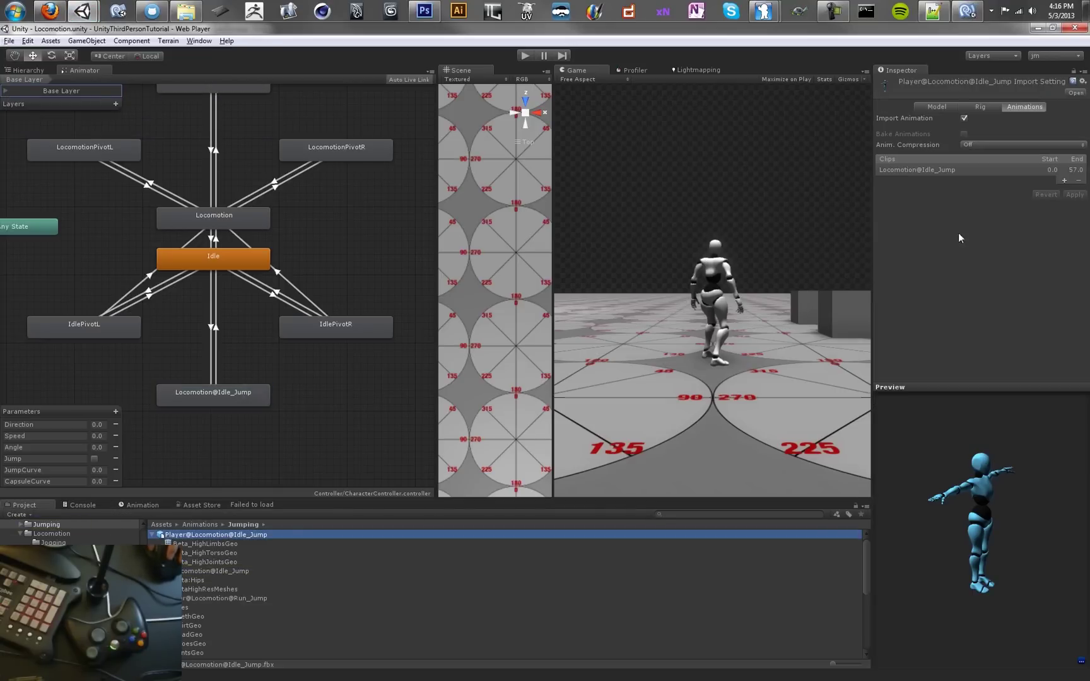
pyautogui.click(939, 170)
pyautogui.scroll(-3, 963, 164)
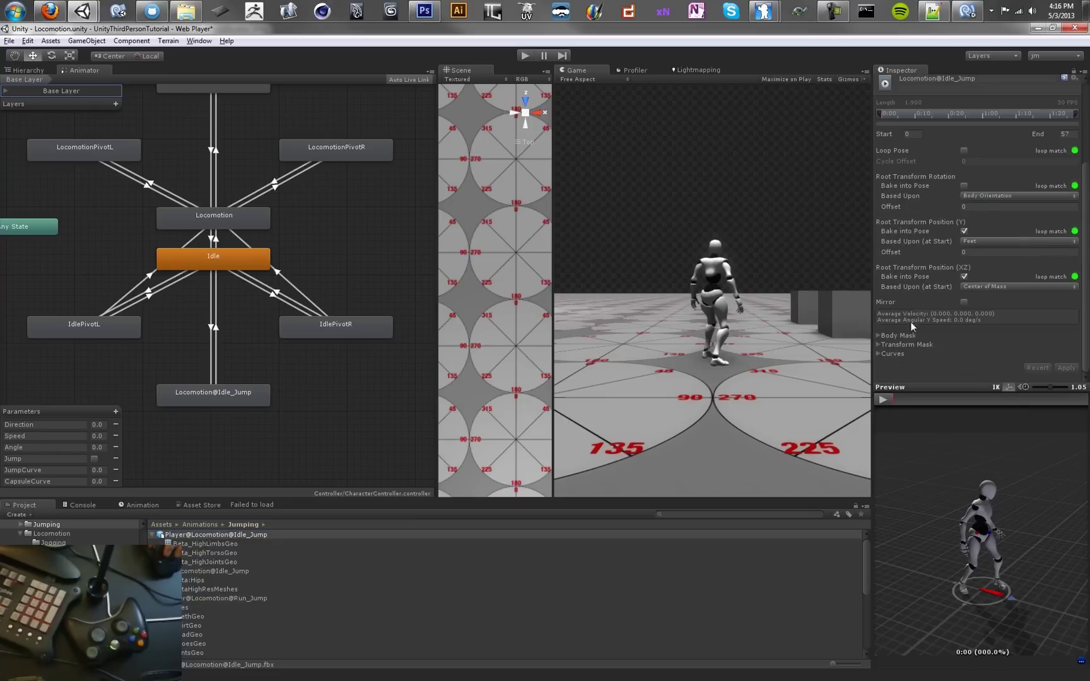
pyautogui.click(878, 353)
pyautogui.scroll(-2, 1009, 315)
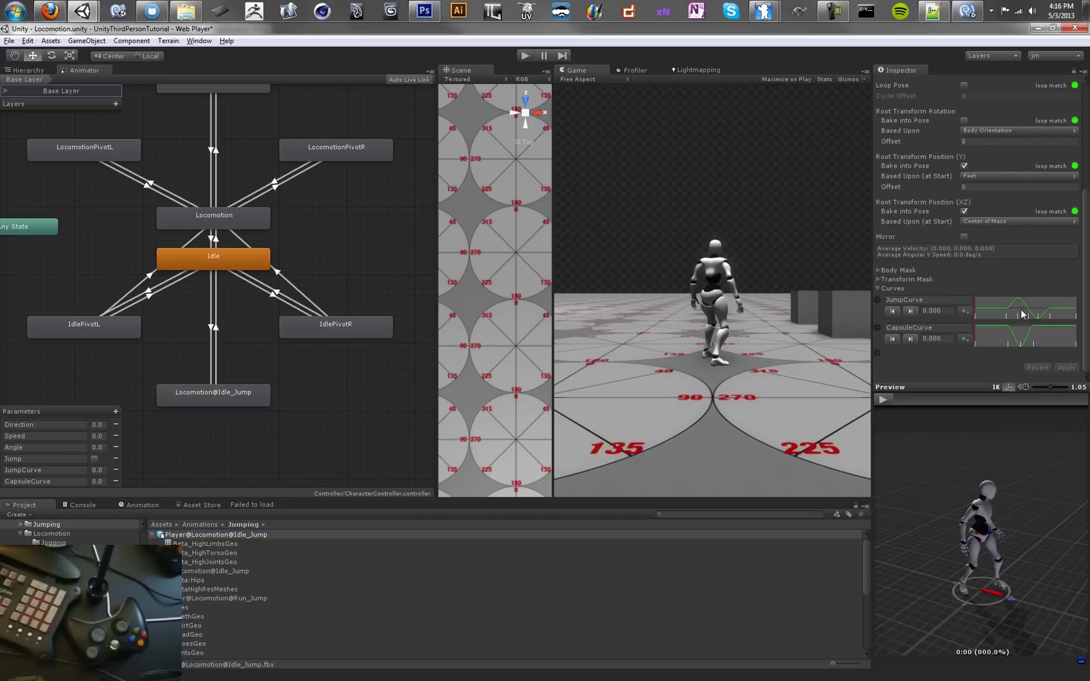